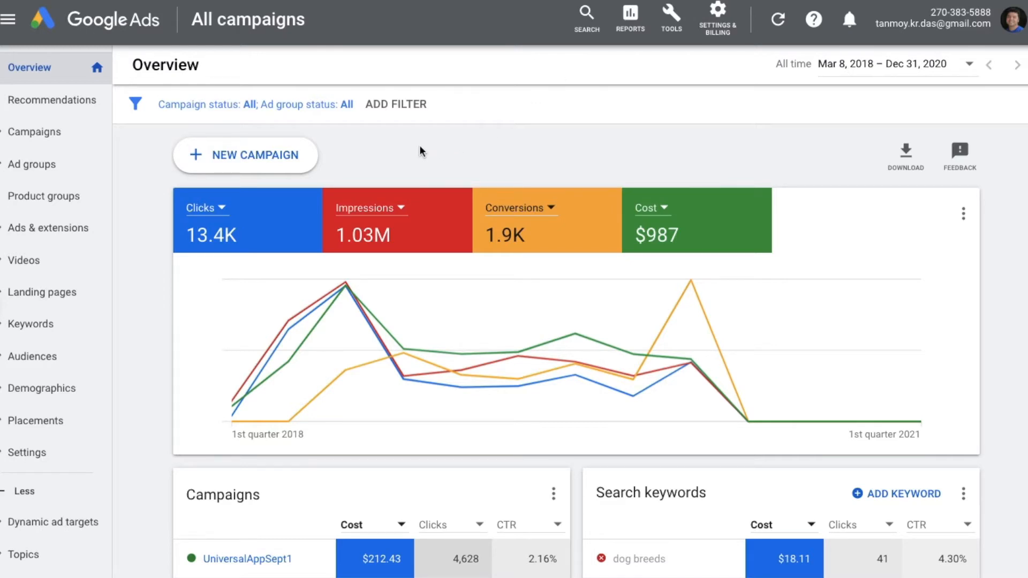
# Step: Start a new campaign with the Sales goal, the Display type and the Standard display campaign subtype
pyautogui.click(273, 164)
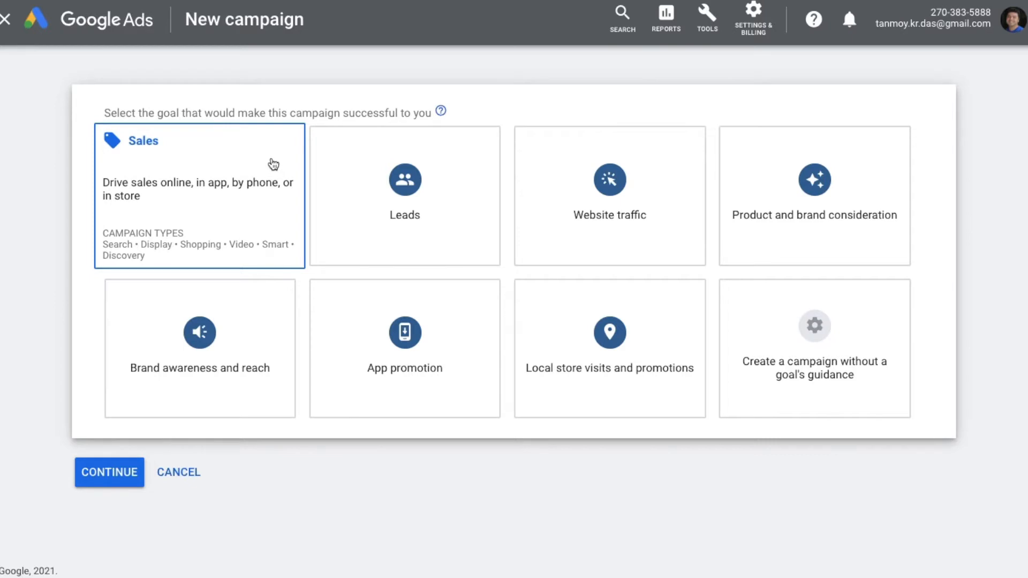
pyautogui.click(256, 201)
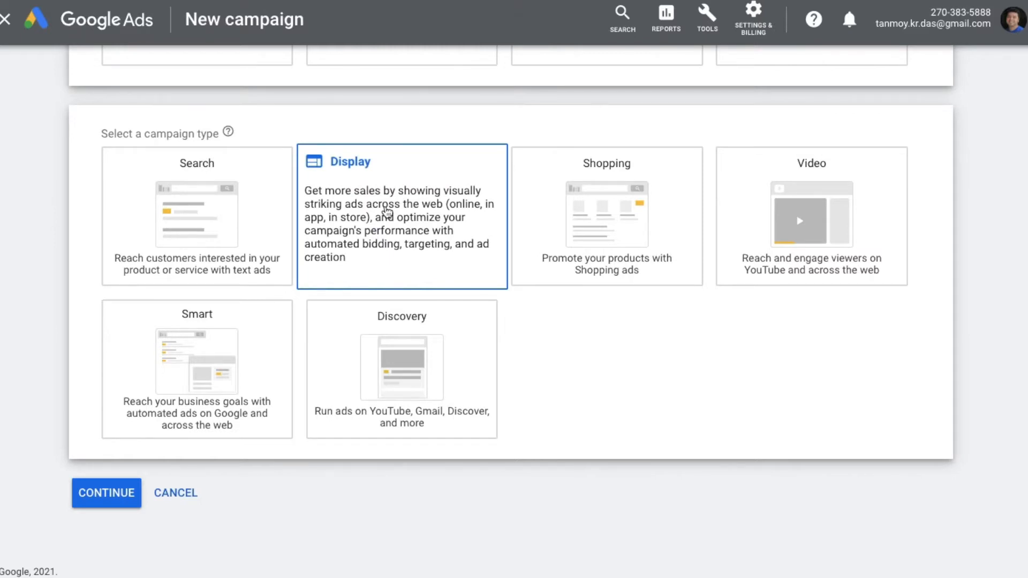
pyautogui.click(386, 211)
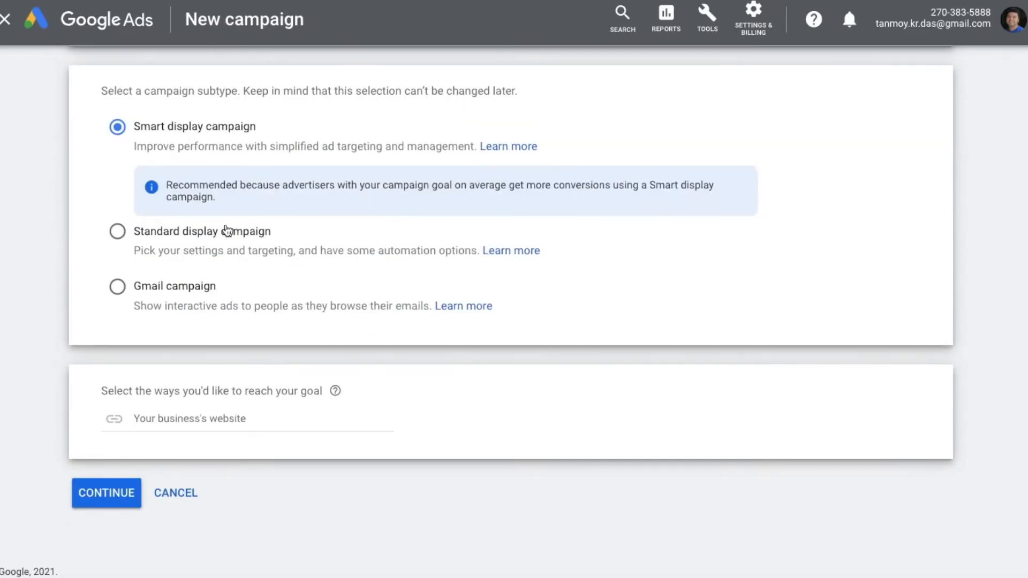
pyautogui.click(194, 232)
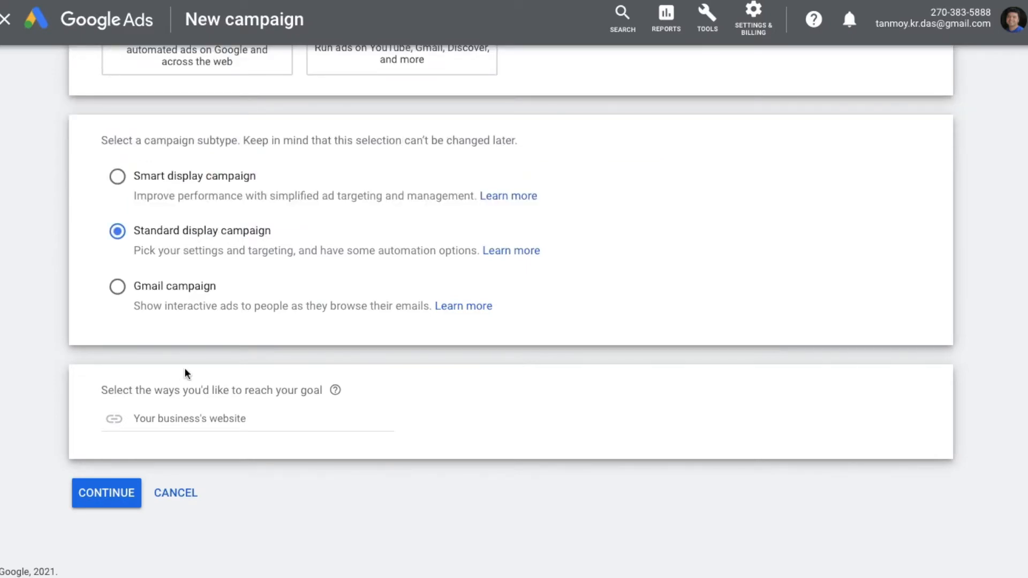
pyautogui.click(176, 422)
pyautogui.write('w')
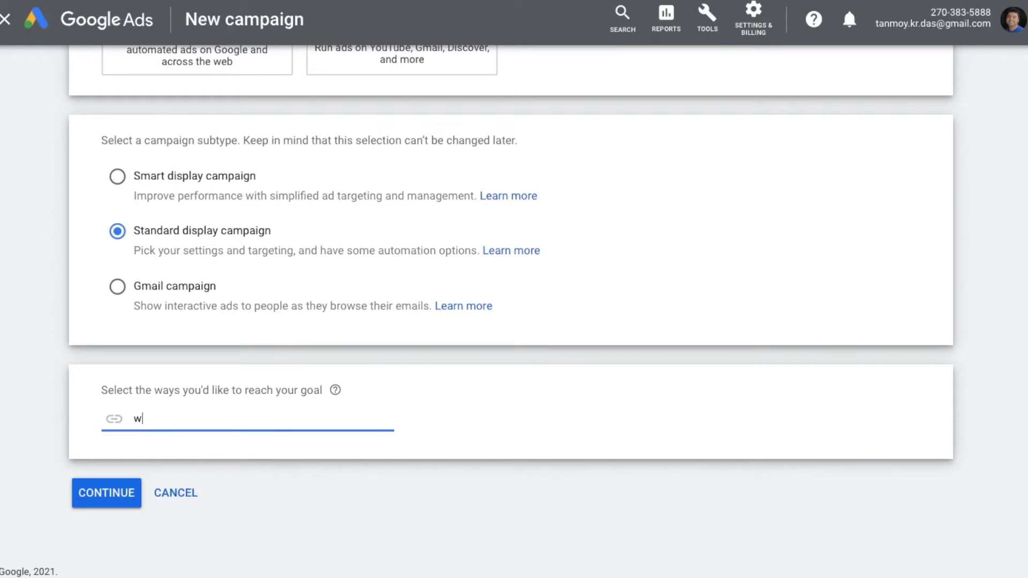
pyautogui.write('ww.businesstoday.in')
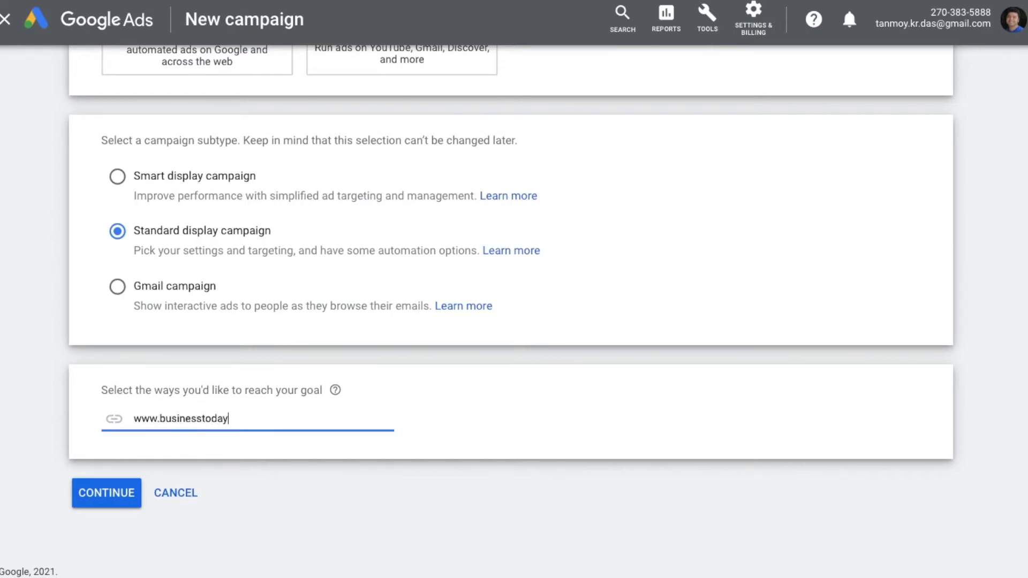
pyautogui.press('Left')
pyautogui.press('Left')
pyautogui.press('Left')
pyautogui.press('Left')
pyautogui.press('Left')
pyautogui.press('Left')
pyautogui.press('Left')
pyautogui.press('Left')
pyautogui.press('Left')
pyautogui.press('Left')
pyautogui.press('Left')
pyautogui.press('Left')
pyautogui.press('Left')
pyautogui.press('Left')
pyautogui.press('Left')
pyautogui.press('Left')
pyautogui.write('india')
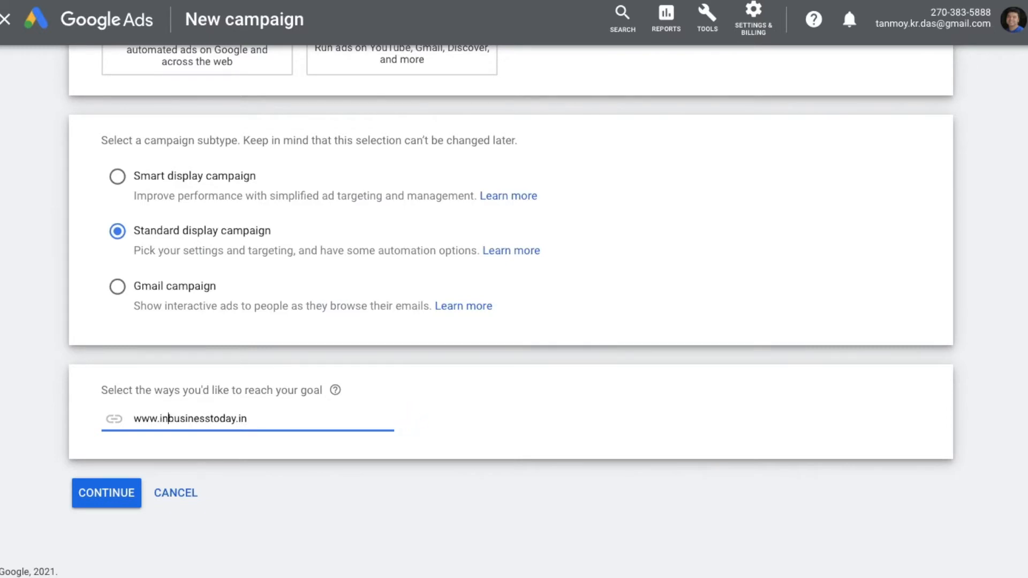
pyautogui.click(123, 503)
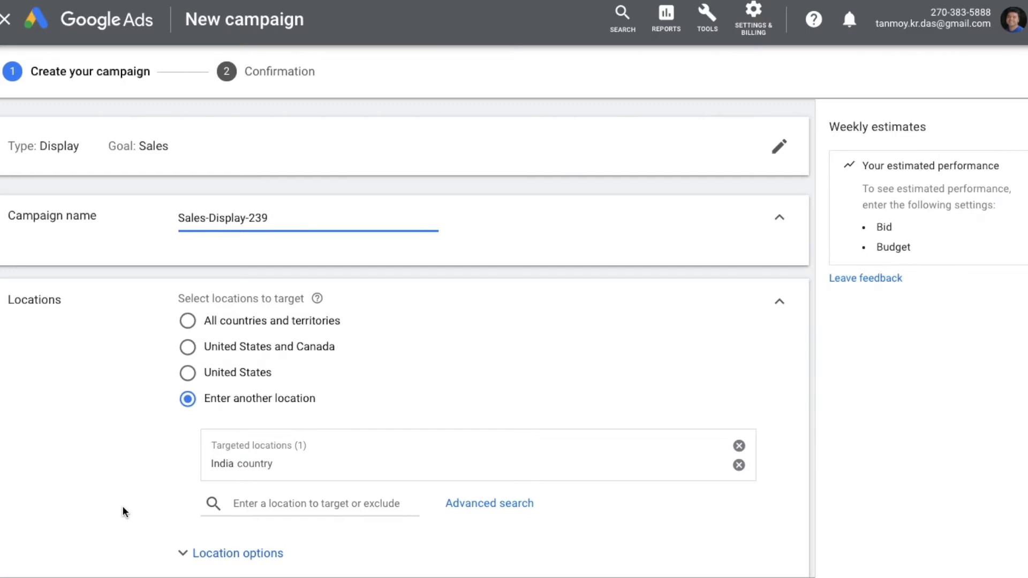
# Step: Replace the default campaign name with DisplayAudienceJan3
pyautogui.press('BackSpace')
pyautogui.press('BackSpace')
pyautogui.press('BackSpace')
pyautogui.press('BackSpace')
pyautogui.press('BackSpace')
pyautogui.press('BackSpace')
pyautogui.press('BackSpace')
pyautogui.press('BackSpace')
pyautogui.press('BackSpace')
pyautogui.press('BackSpace')
pyautogui.press('BackSpace')
pyautogui.press('BackSpace')
pyautogui.press('BackSpace')
pyautogui.press('BackSpace')
pyautogui.press('BackSpace')
pyautogui.press('BackSpace')
pyautogui.press('BackSpace')
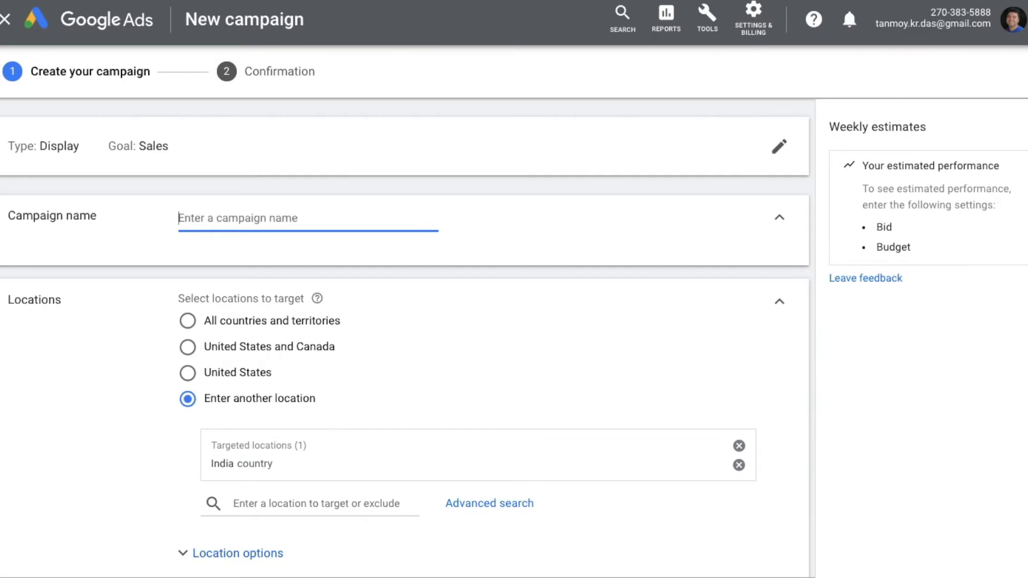
pyautogui.write('Displaya')
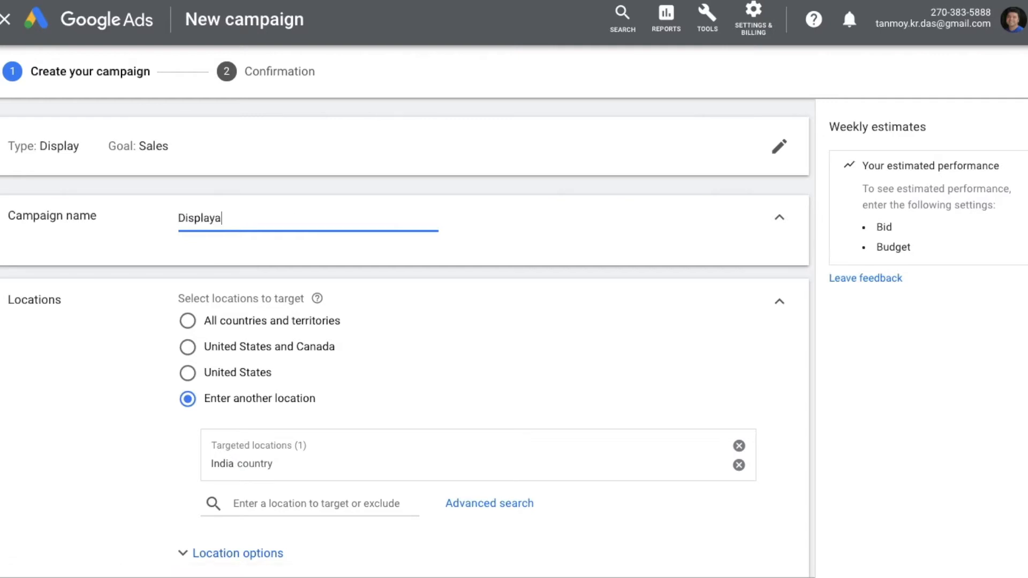
pyautogui.press('BackSpace')
pyautogui.write('Audien')
pyautogui.write('ceD')
pyautogui.press('BackSpace')
pyautogui.write('Jan3')
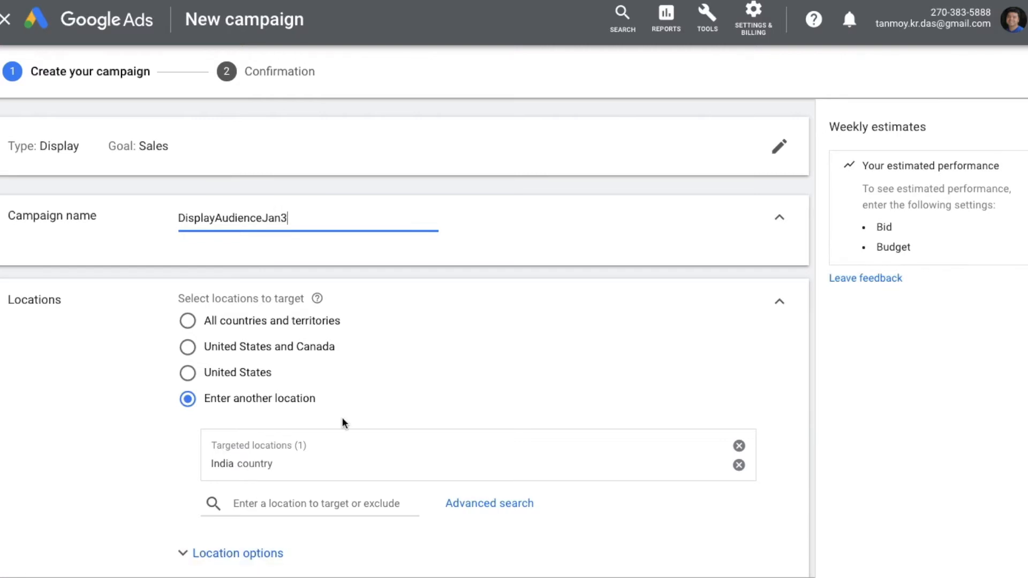
# Step: Review the campaign's location targeting and the list of available customer languages without changing them
pyautogui.scroll(-3, 407, 405)
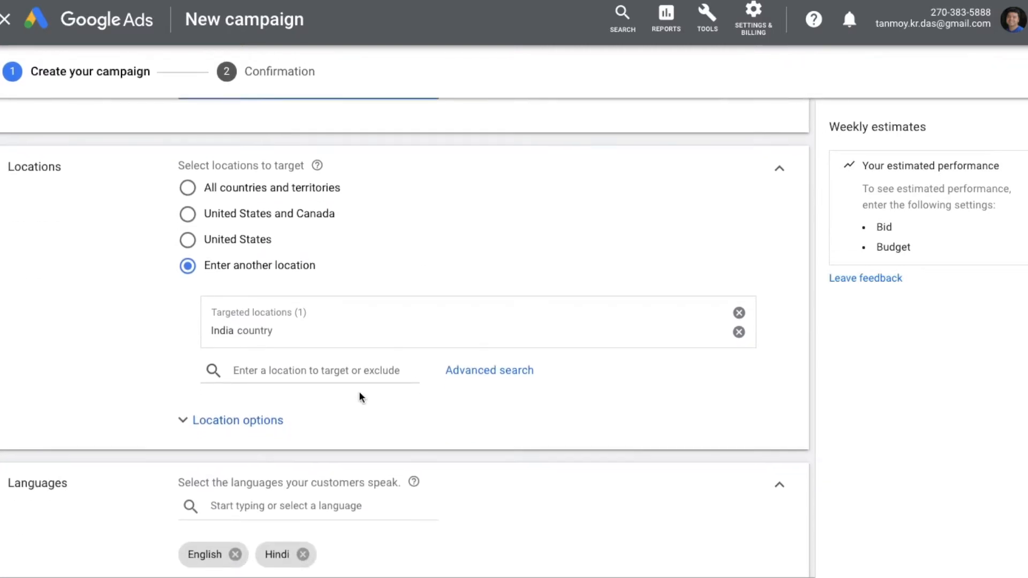
pyautogui.click(304, 371)
pyautogui.click(103, 343)
pyautogui.scroll(-2, 103, 349)
pyautogui.scroll(2, 103, 348)
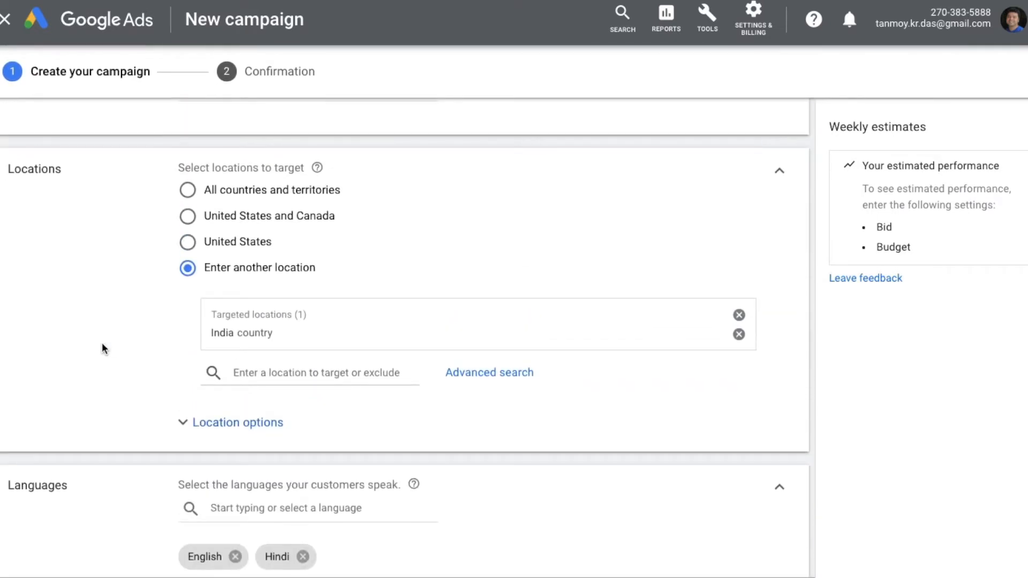
pyautogui.scroll(-4, 102, 348)
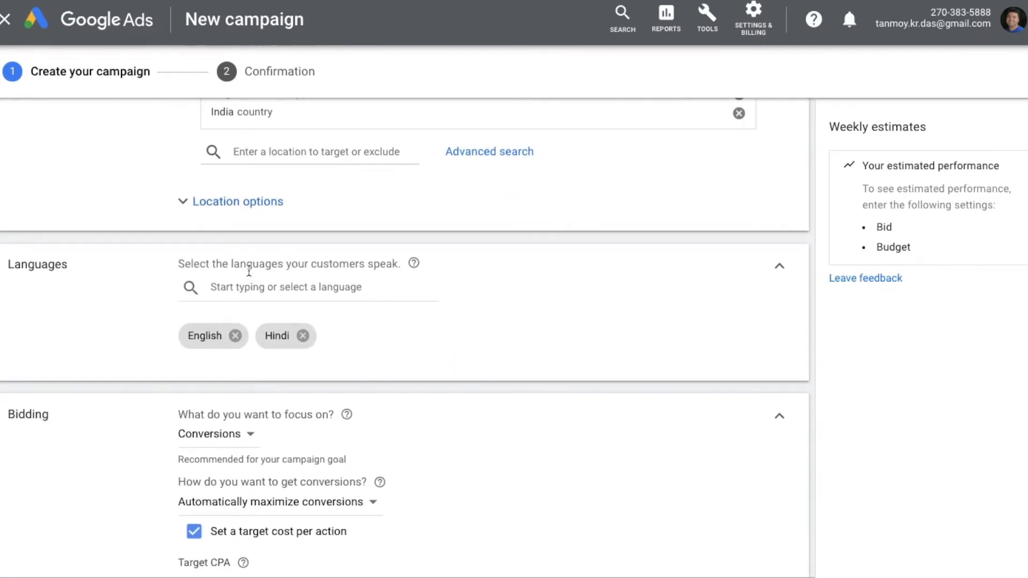
pyautogui.click(249, 287)
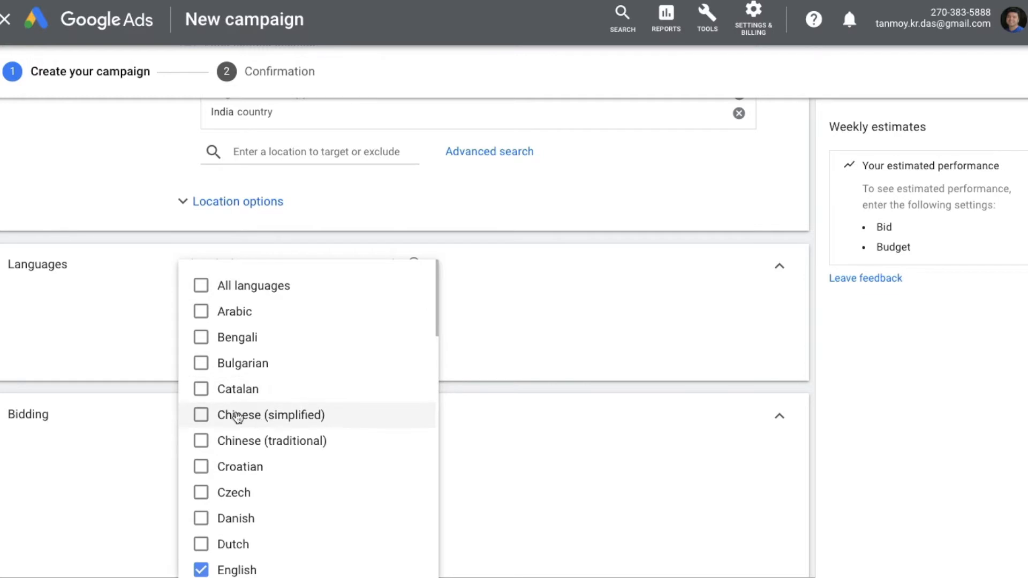
pyautogui.click(101, 329)
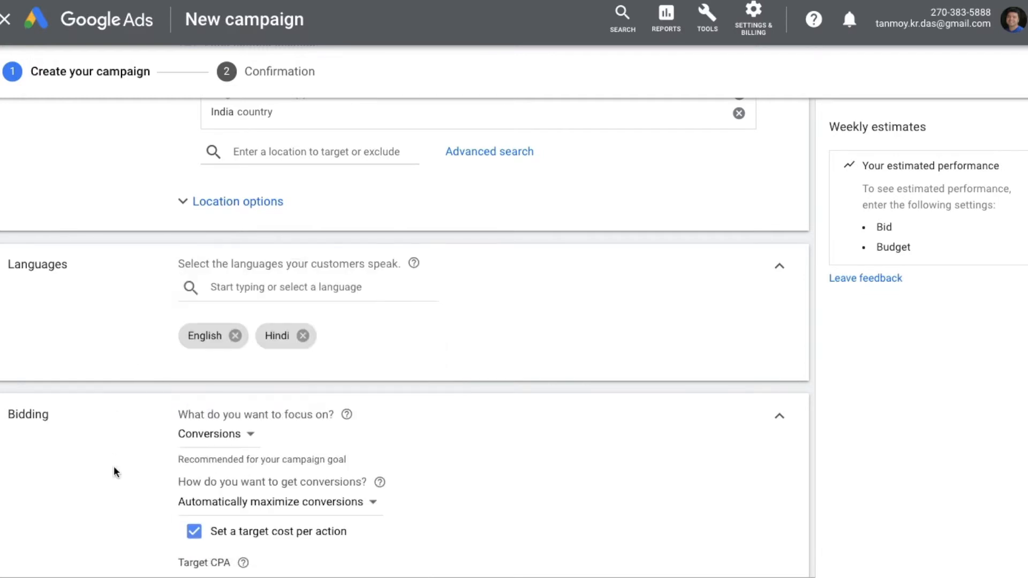
# Step: Turn off the target cost per action in the campaign's bidding settings
pyautogui.scroll(-3, 113, 471)
pyautogui.scroll(-1, 115, 471)
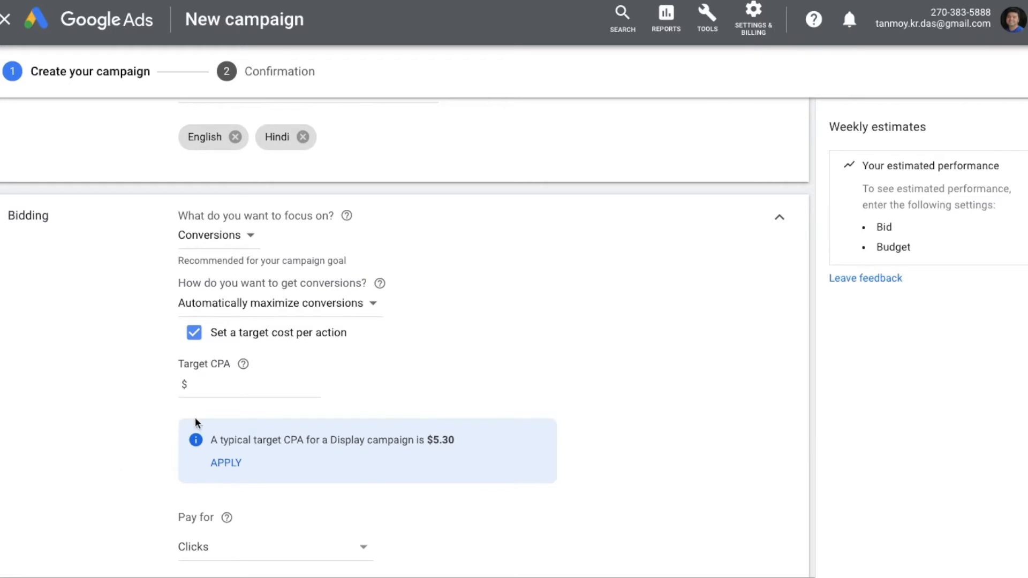
pyautogui.click(194, 333)
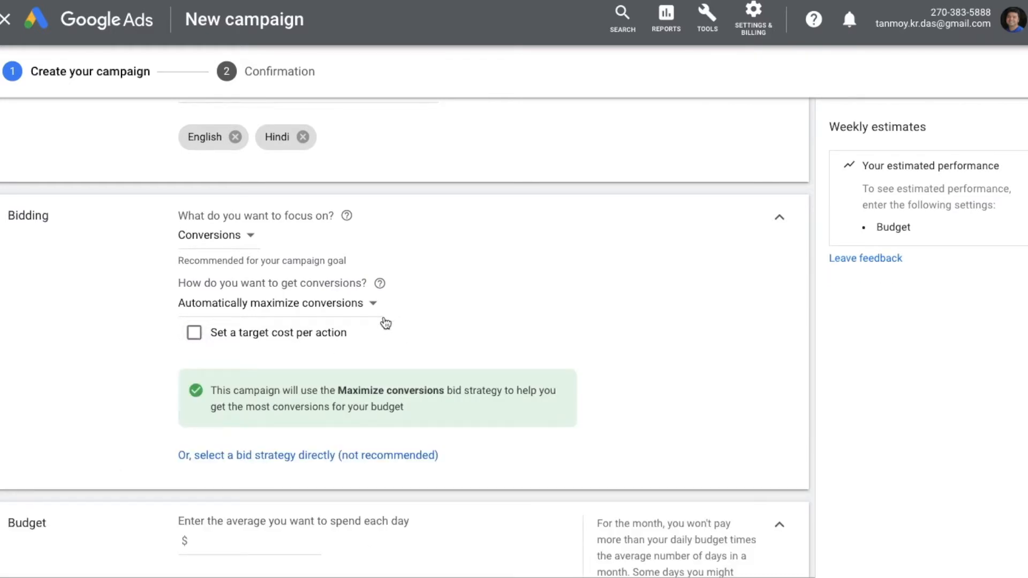
# Step: Set the campaign's average daily budget to $1
pyautogui.scroll(-4, 127, 384)
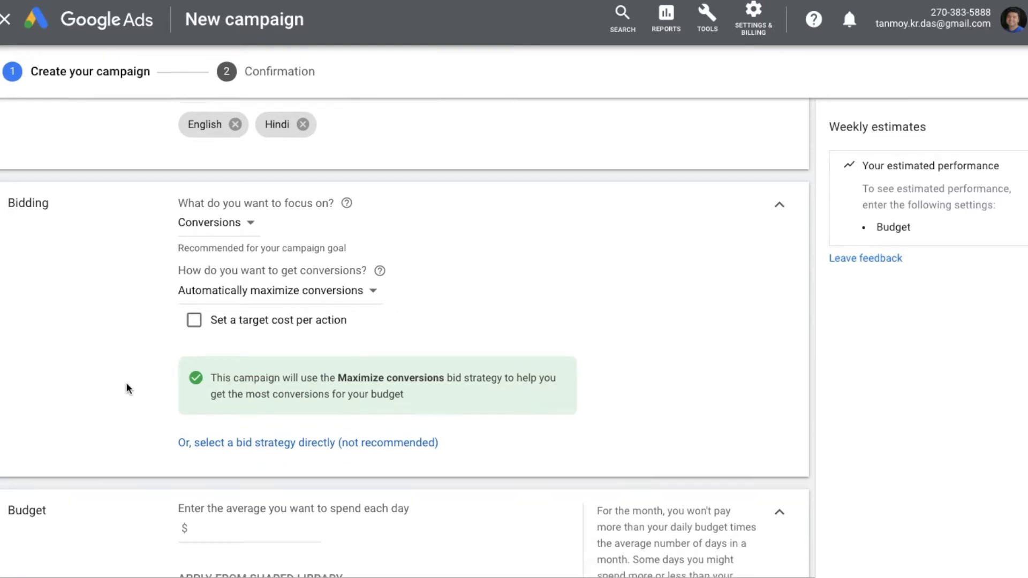
pyautogui.click(231, 347)
pyautogui.write('1')
pyautogui.click(72, 367)
# Step: Rename the ad group to Ad group 123456
pyautogui.scroll(-3, 117, 378)
pyautogui.scroll(-4, 117, 378)
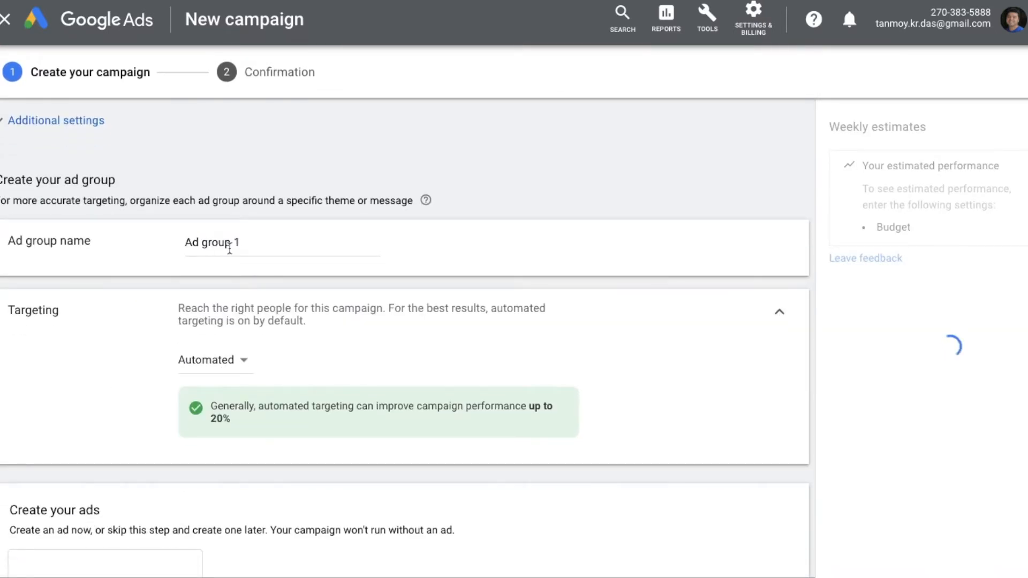
pyautogui.click(252, 242)
pyautogui.write('23456')
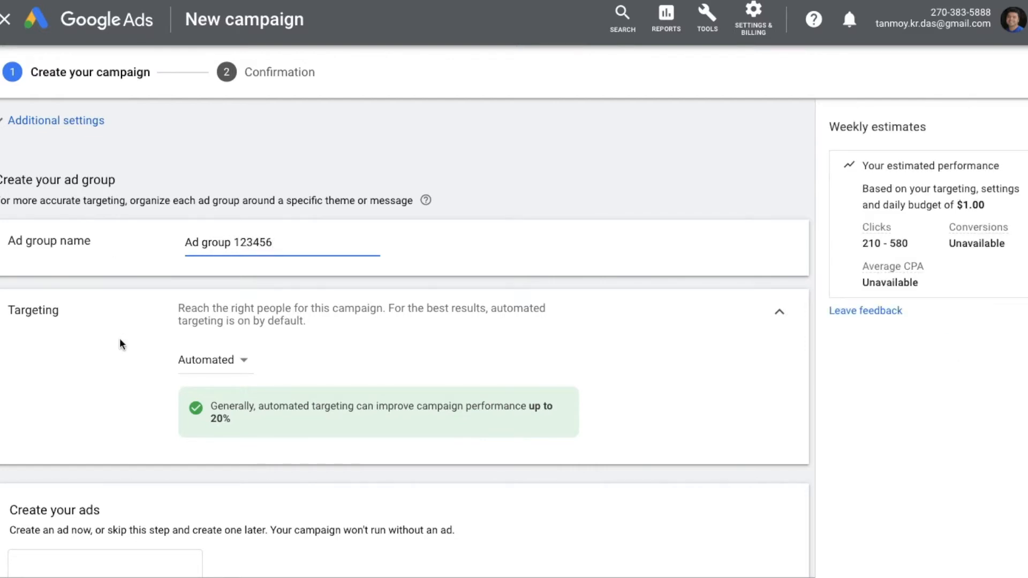
# Step: Switch the ad group's targeting from automated to manual targeting
pyautogui.scroll(-2, 116, 370)
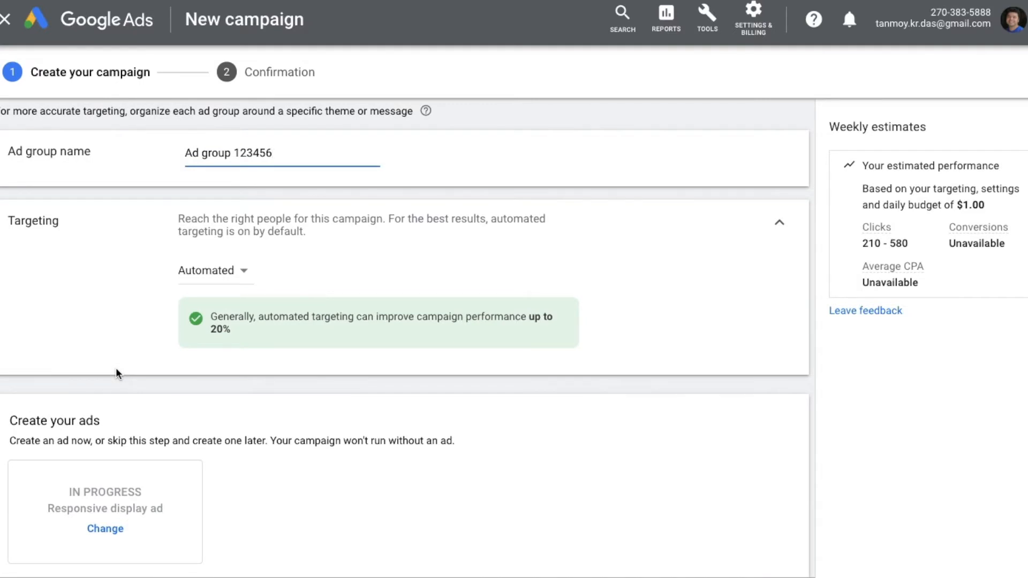
pyautogui.click(230, 270)
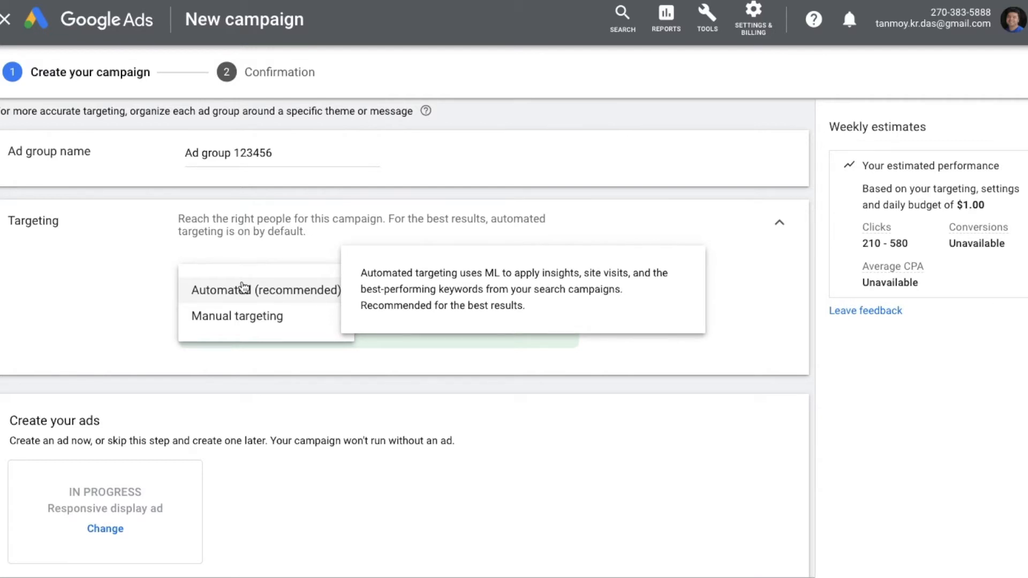
pyautogui.click(263, 319)
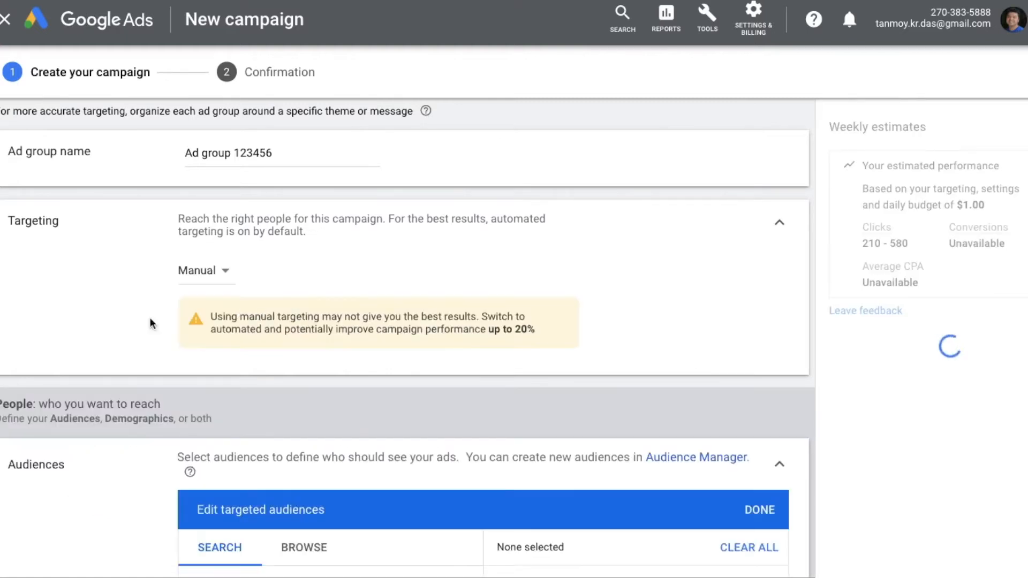
# Step: Open the ad group's targeted audiences for editing and browse the audience categories
pyautogui.scroll(-2, 115, 462)
pyautogui.scroll(-3, 115, 459)
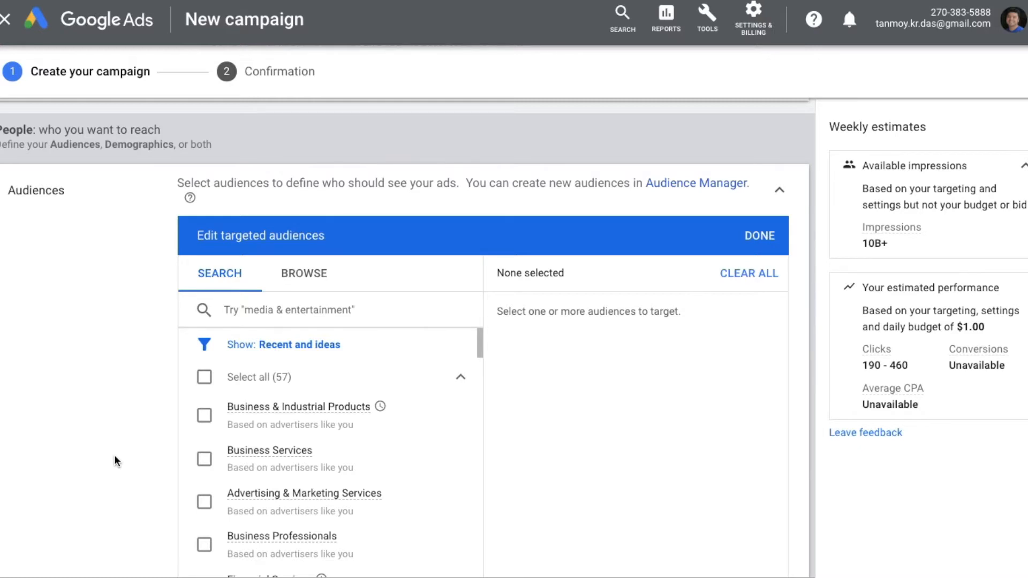
pyautogui.click(763, 237)
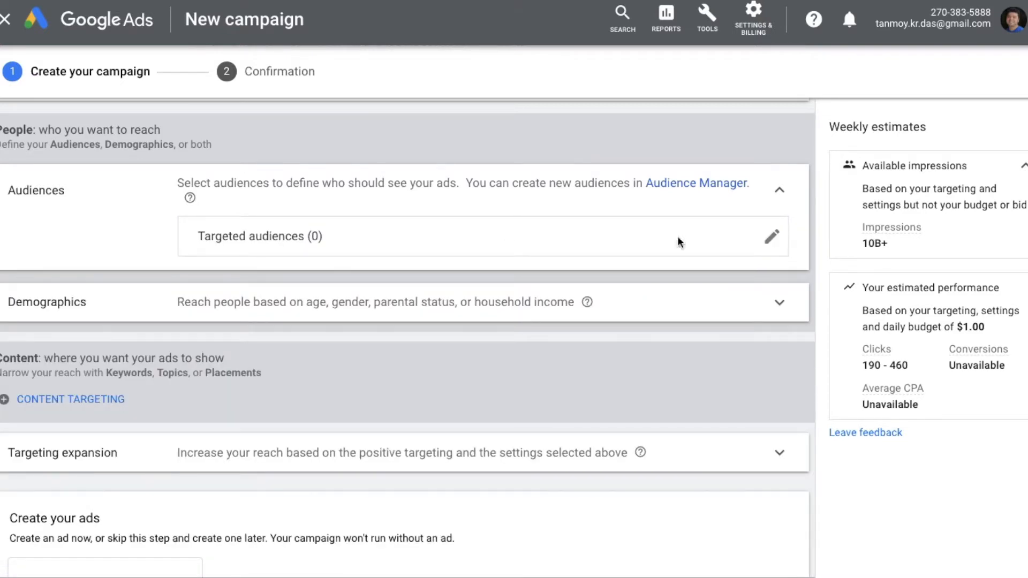
pyautogui.click(772, 239)
pyautogui.click(314, 276)
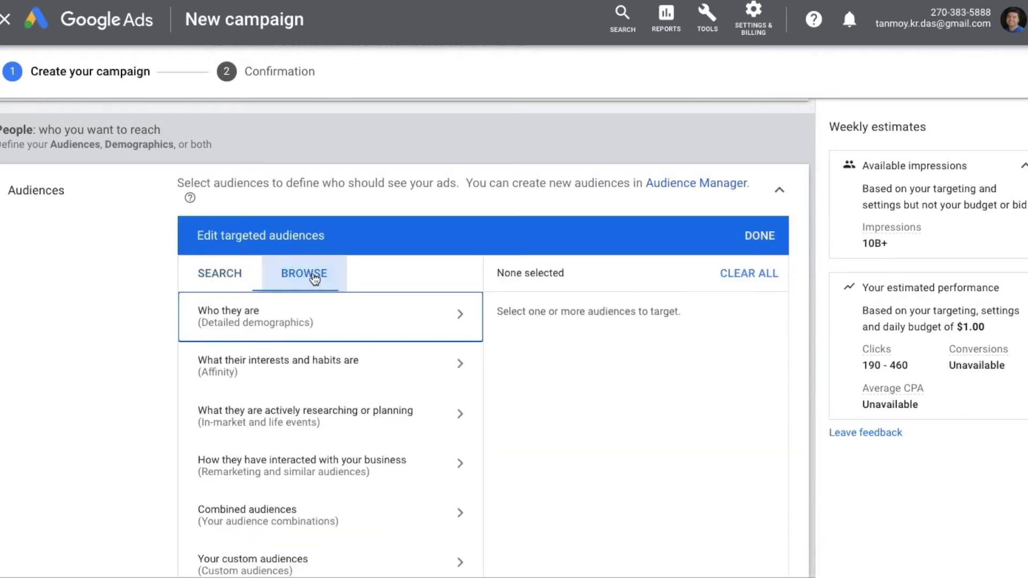
pyautogui.scroll(-1, 613, 400)
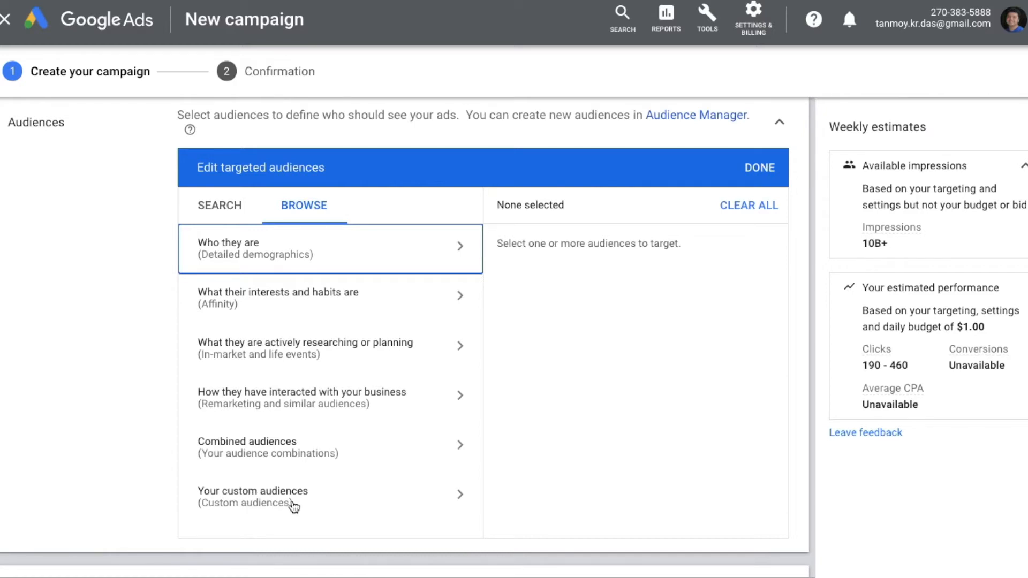
# Step: Target Parents of Toddlers (1-3 years) and Parents of Preschoolers (4-5 years) from the parental status detailed demographics
pyautogui.click(363, 254)
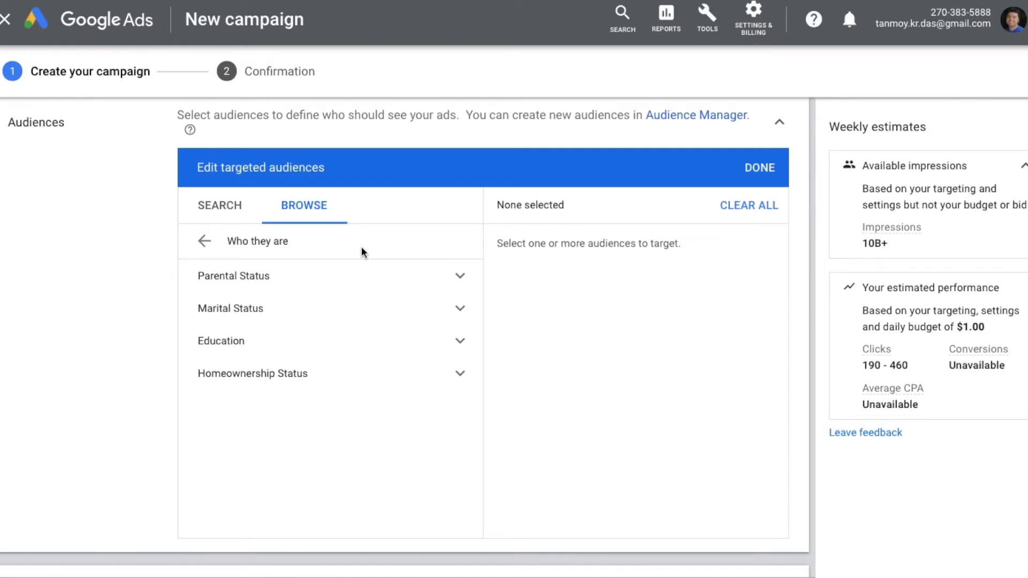
pyautogui.click(406, 277)
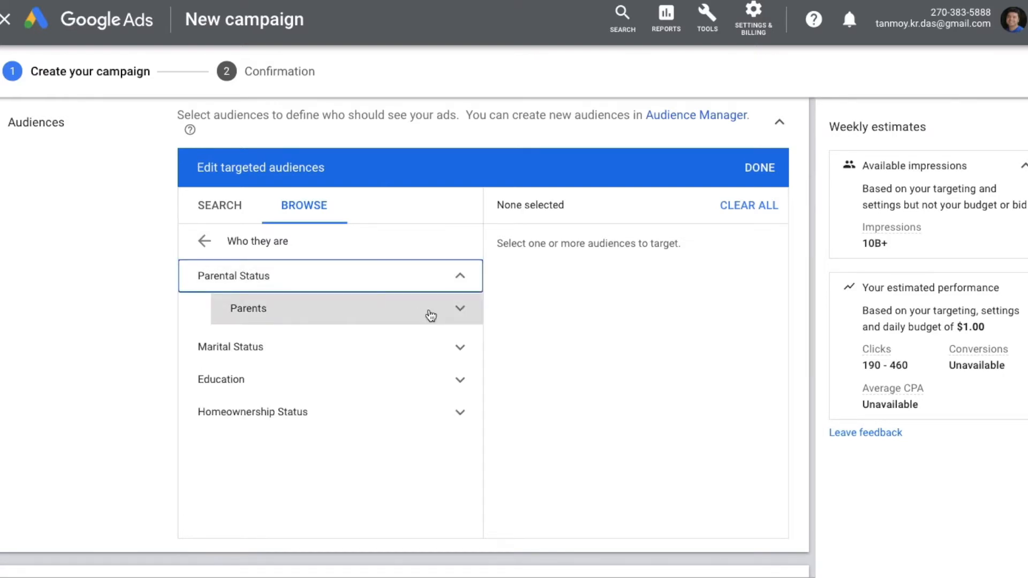
pyautogui.click(458, 311)
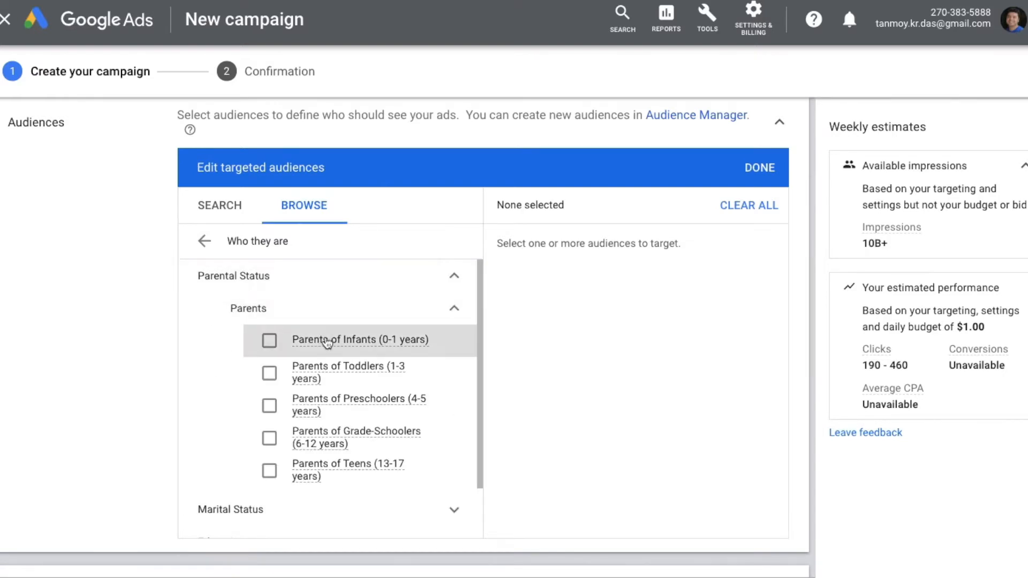
pyautogui.click(269, 373)
pyautogui.click(269, 406)
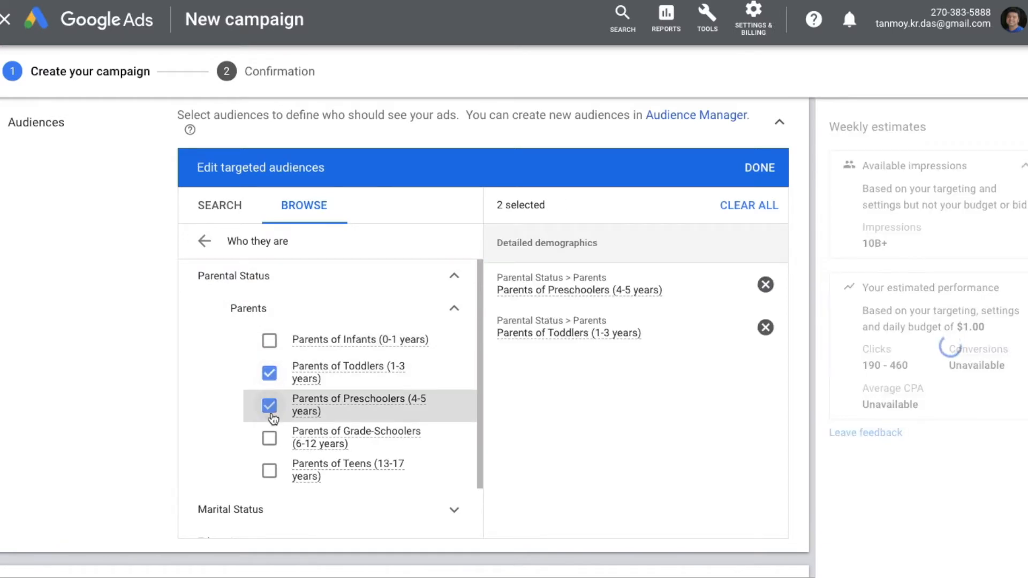
# Step: Add the Married audience from the marital status demographics to the targeted audiences
pyautogui.click(452, 277)
pyautogui.click(391, 315)
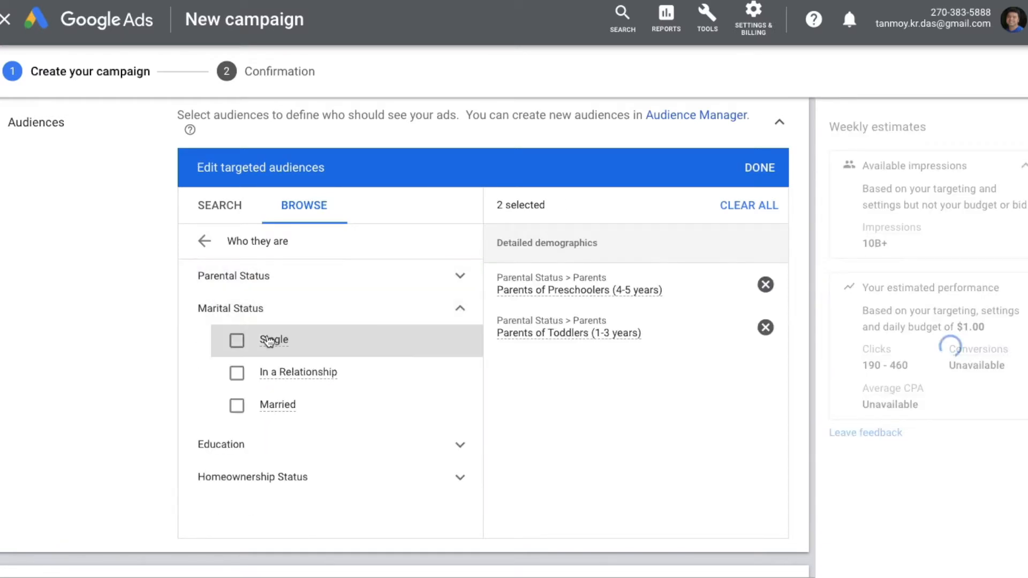
pyautogui.click(236, 412)
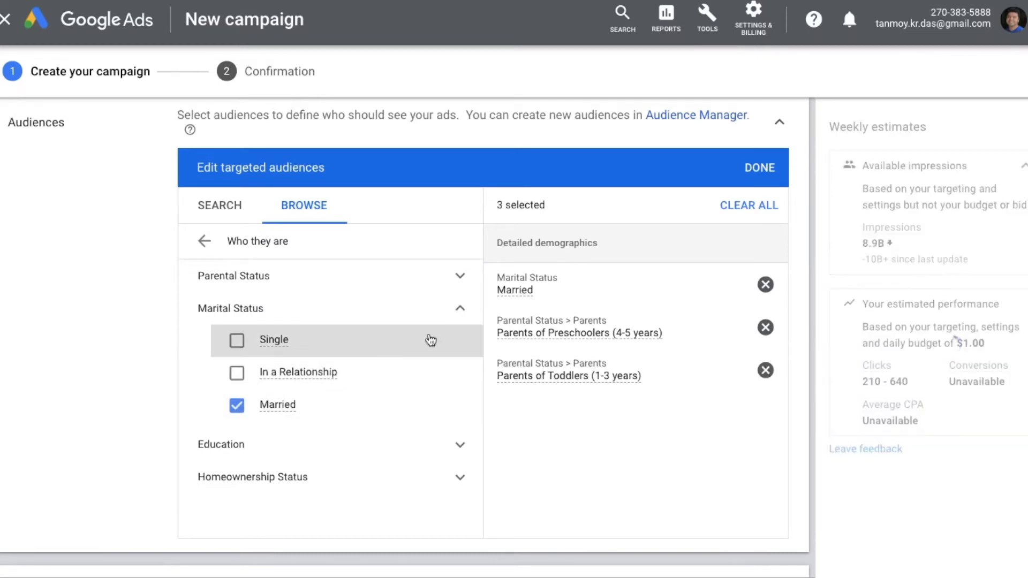
# Step: Add Current College Students from the education demographics and Homeowners from the homeownership status demographics to the targeted audiences
pyautogui.click(464, 315)
pyautogui.click(366, 347)
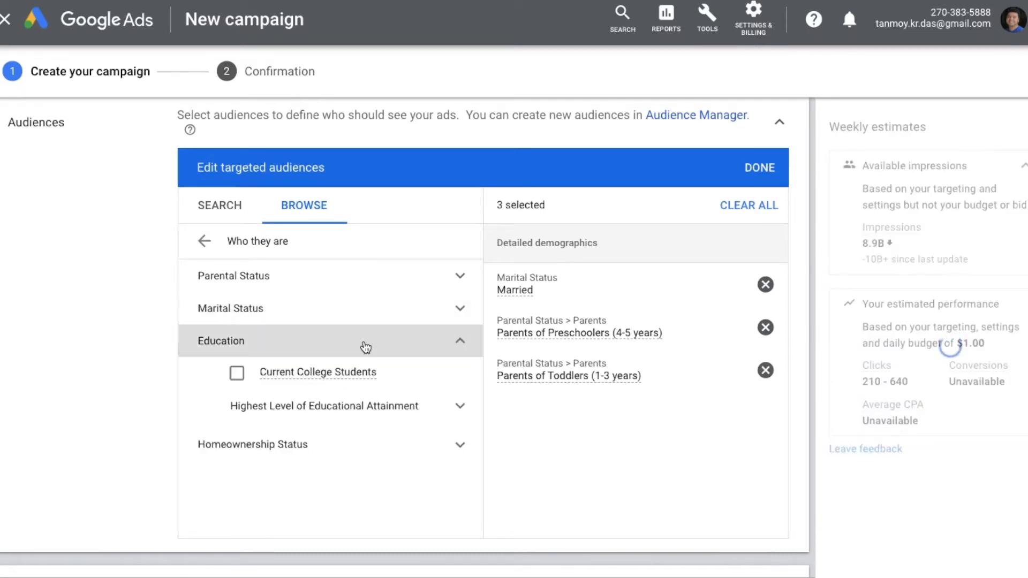
pyautogui.click(239, 374)
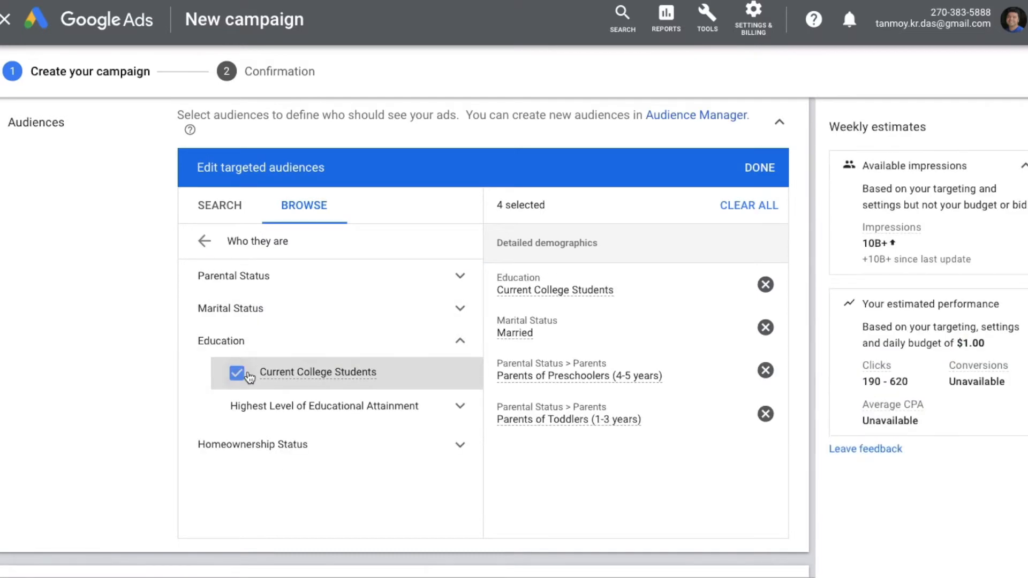
pyautogui.click(461, 346)
pyautogui.click(381, 378)
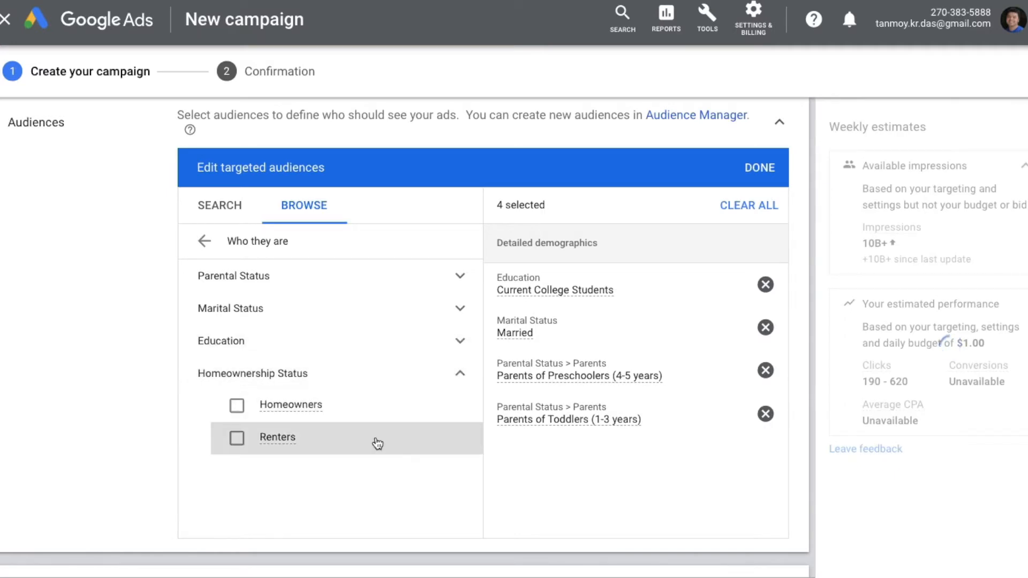
pyautogui.click(238, 412)
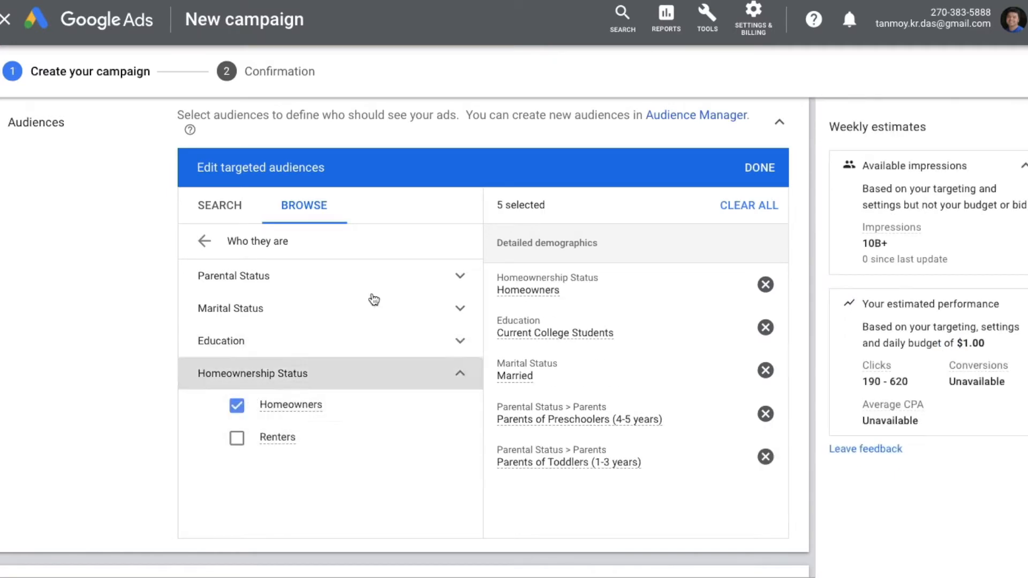
# Step: Add the Lifestyles & Hobbies and Media & Entertainment affinity audiences to the targeted audiences
pyautogui.click(203, 241)
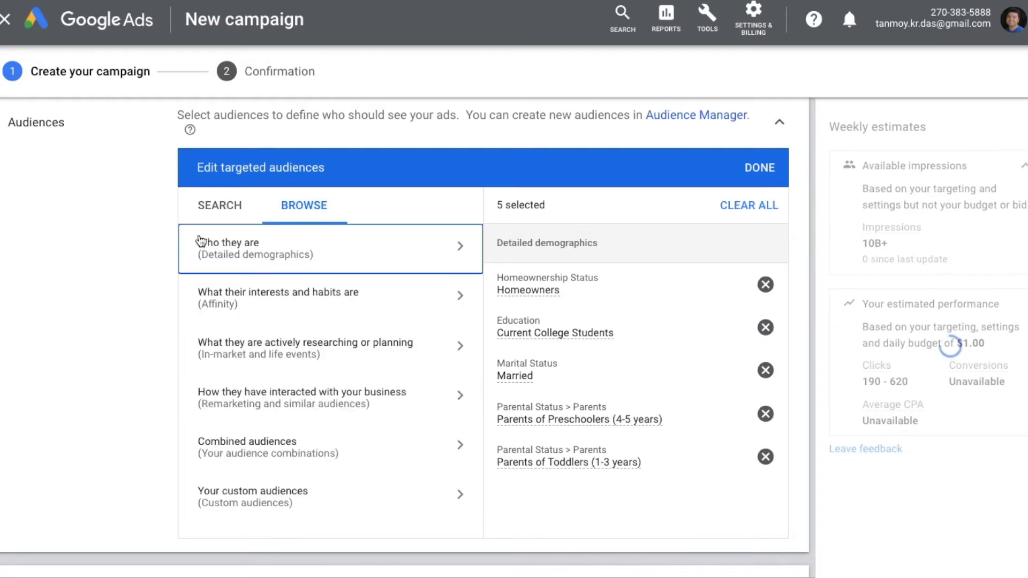
pyautogui.click(308, 306)
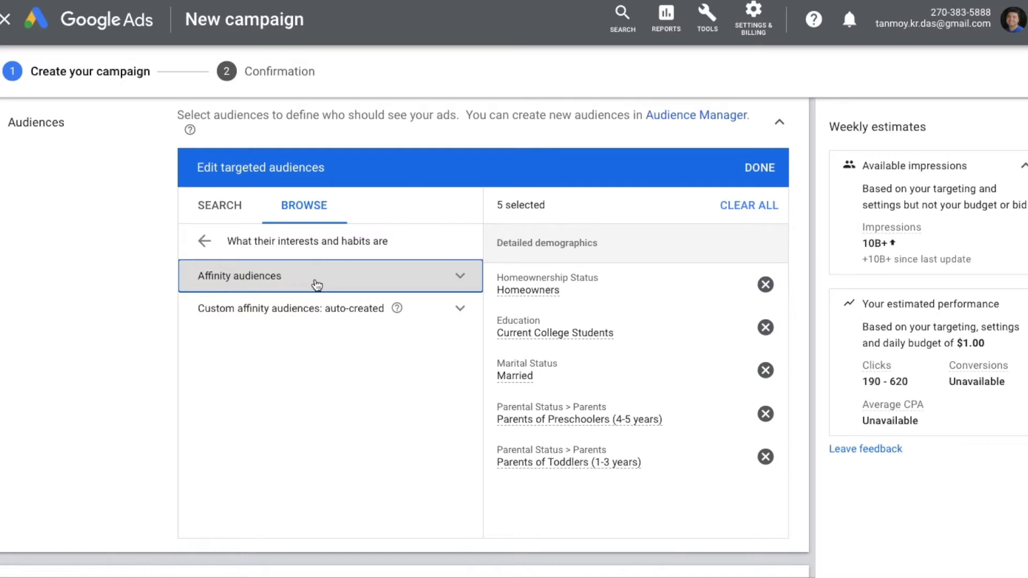
pyautogui.click(462, 280)
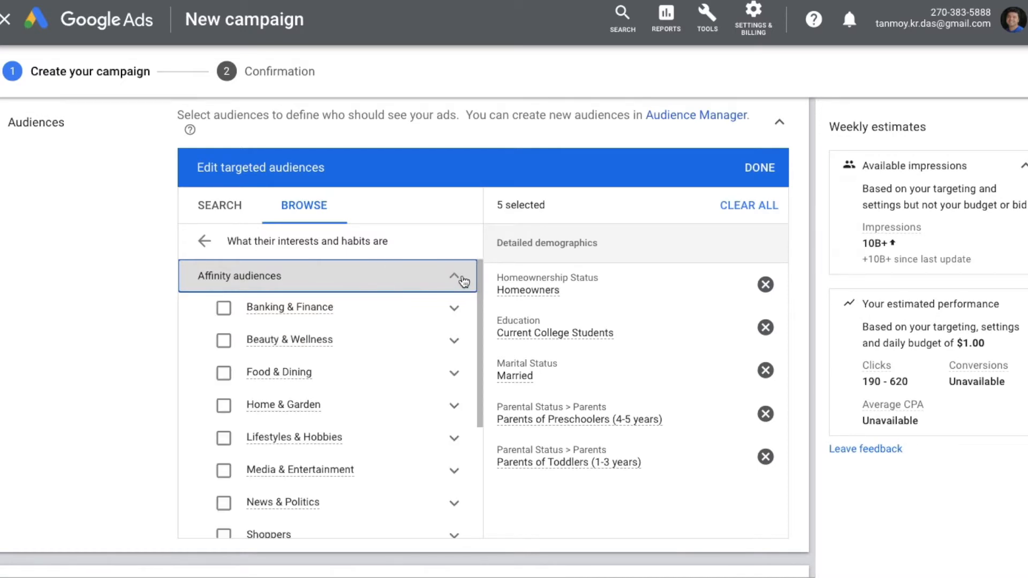
pyautogui.scroll(-3, 362, 420)
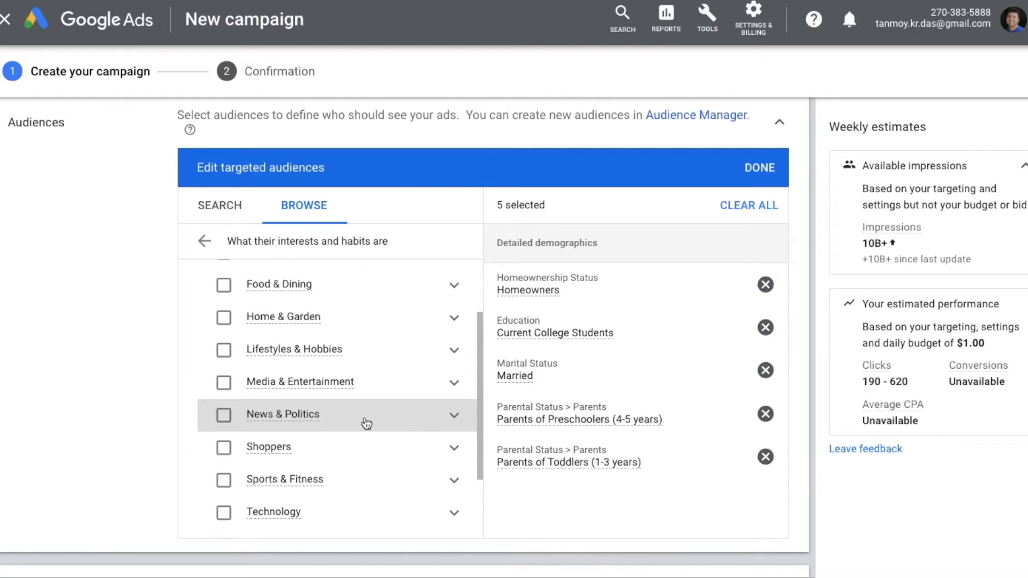
pyautogui.scroll(-1, 366, 424)
pyautogui.click(225, 325)
pyautogui.click(225, 357)
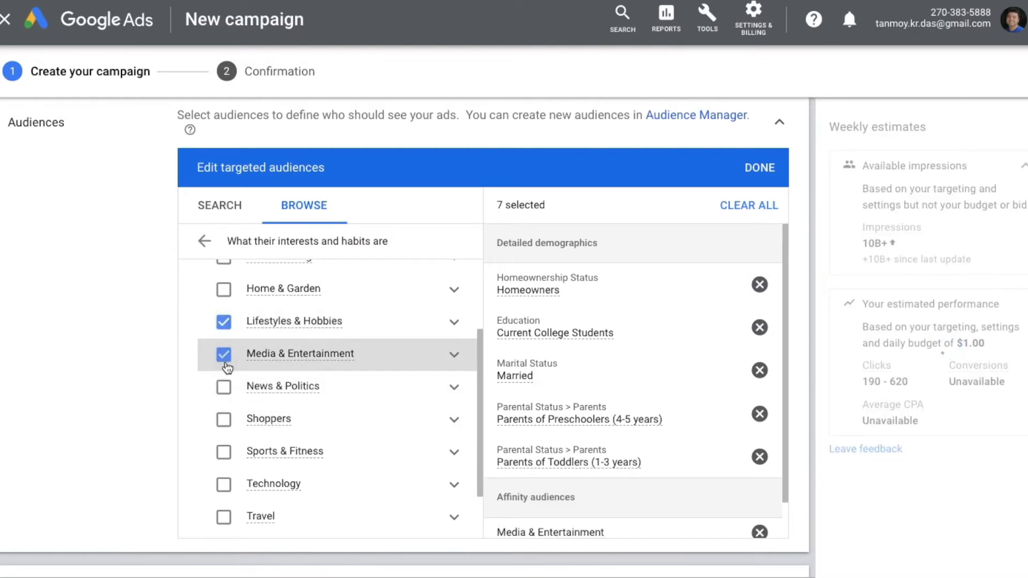
pyautogui.scroll(-3, 677, 411)
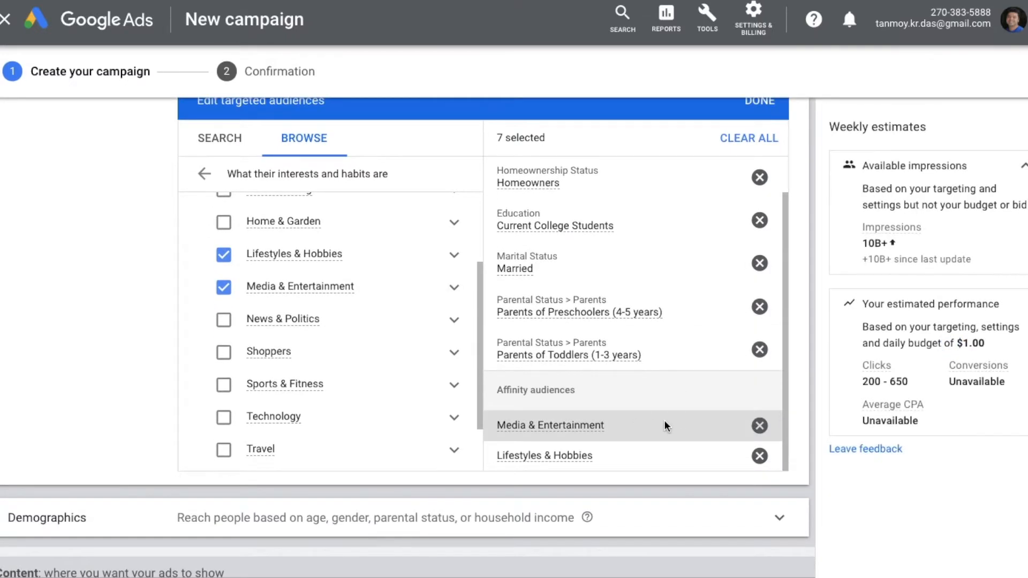
pyautogui.scroll(3, 664, 420)
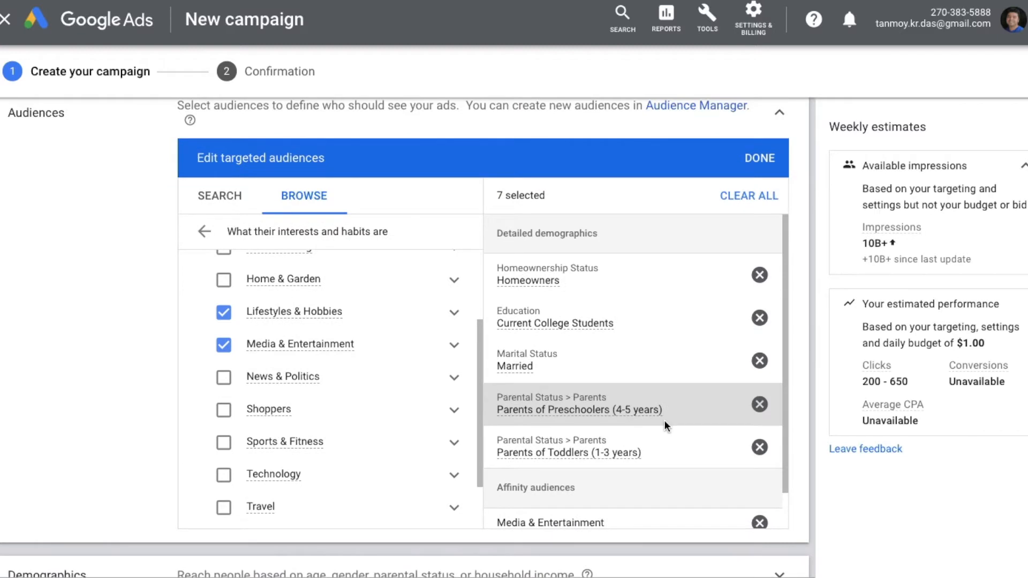
# Step: Add the Business Services in-market audience to the targeted audiences
pyautogui.click(205, 231)
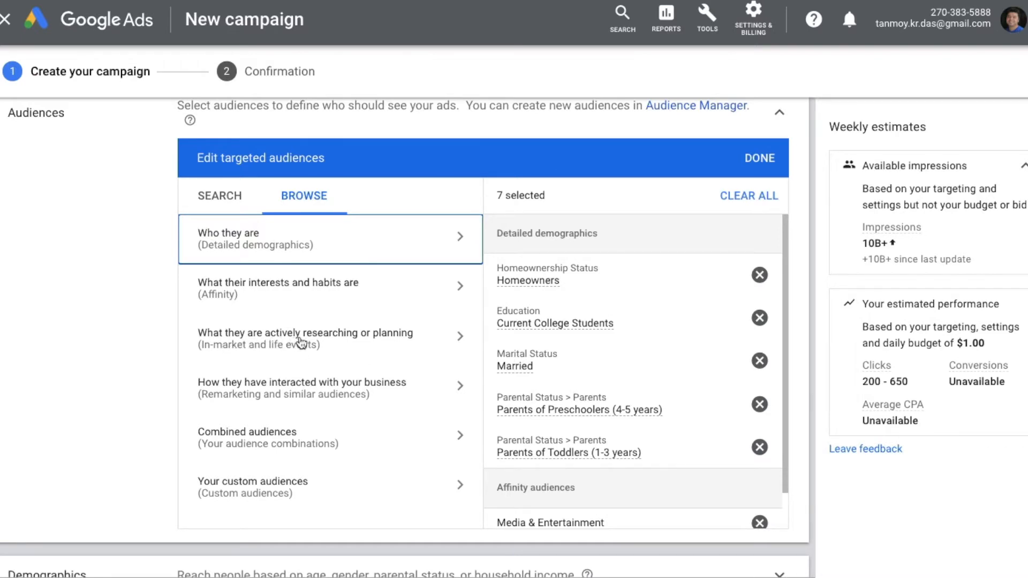
pyautogui.click(392, 349)
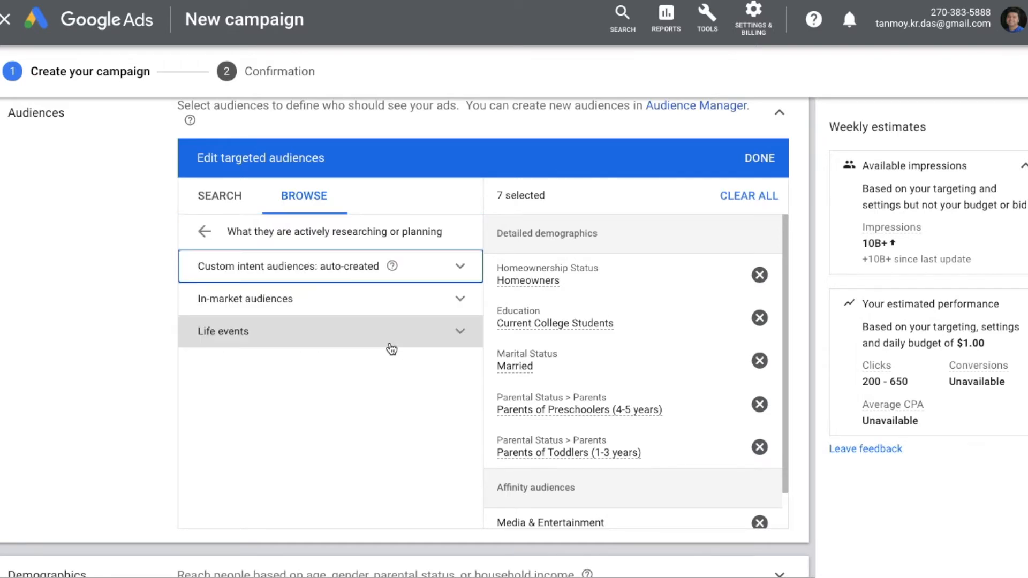
pyautogui.click(388, 311)
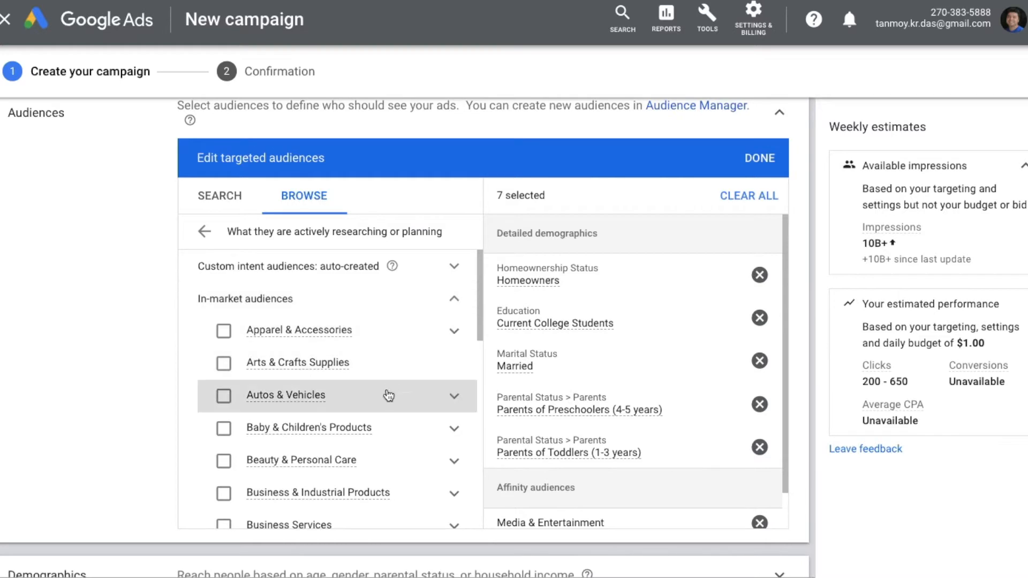
pyautogui.scroll(-2, 388, 396)
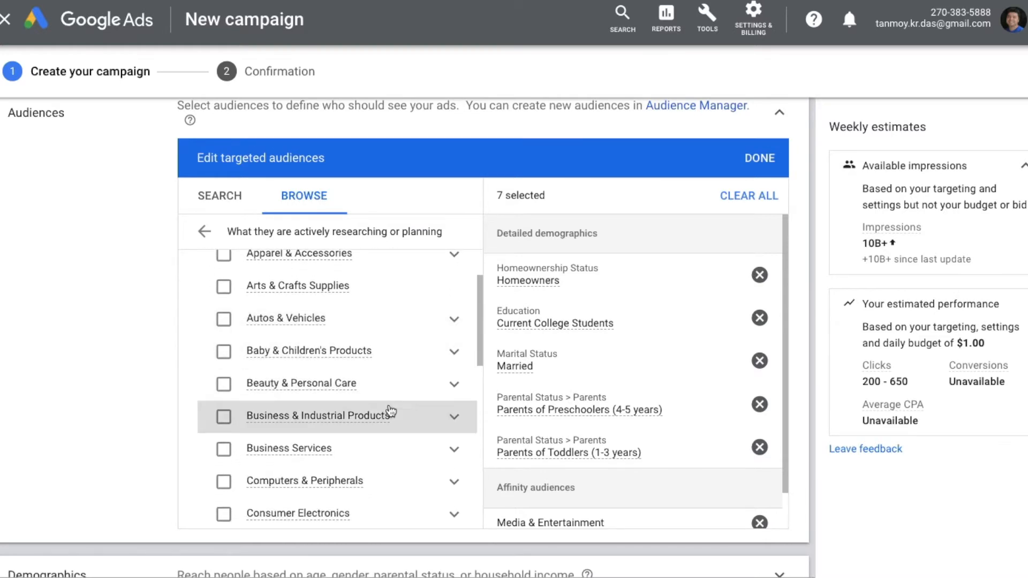
pyautogui.scroll(-2, 390, 407)
pyautogui.scroll(-1, 391, 406)
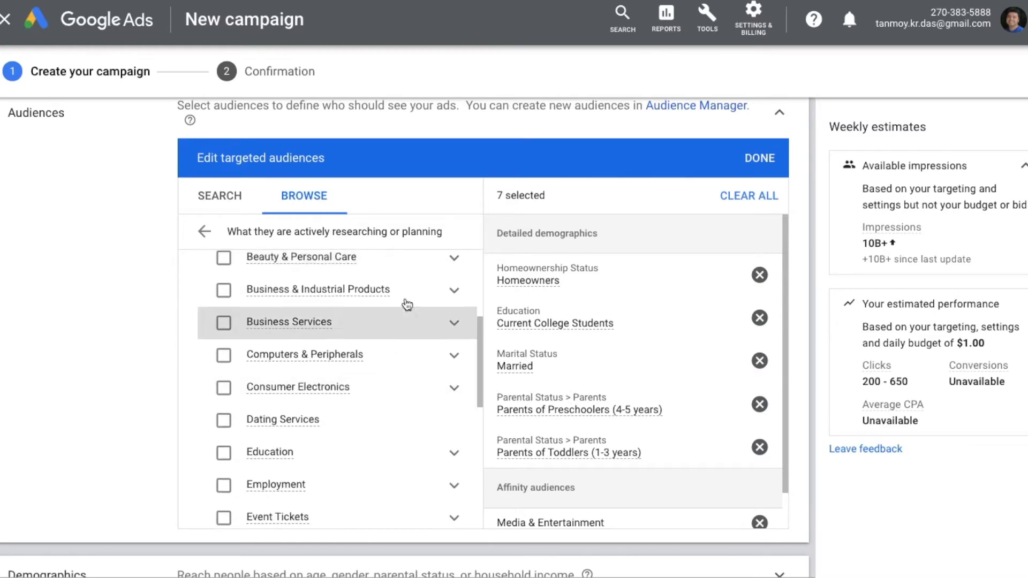
pyautogui.click(455, 293)
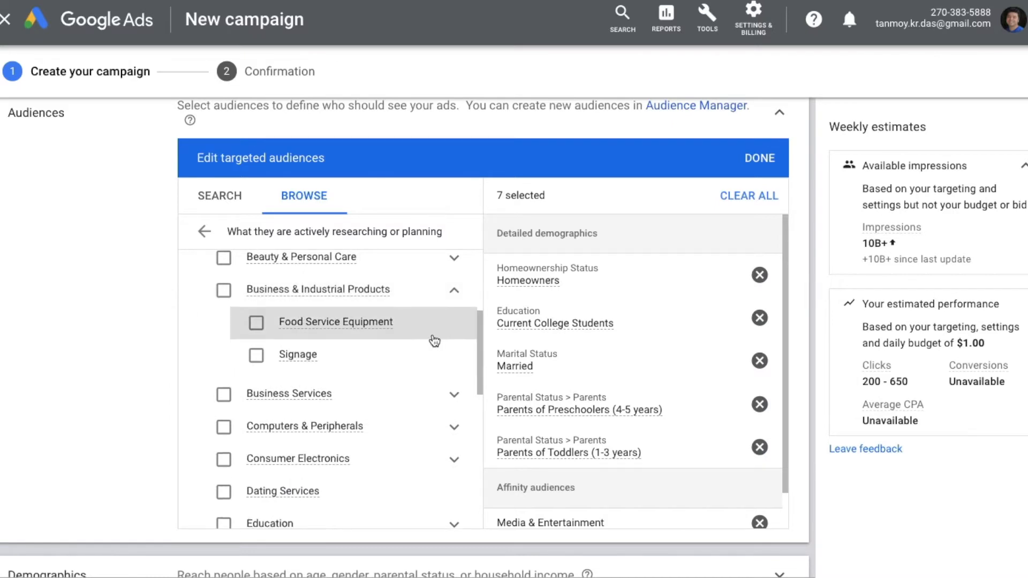
pyautogui.click(455, 398)
pyautogui.scroll(-2, 409, 422)
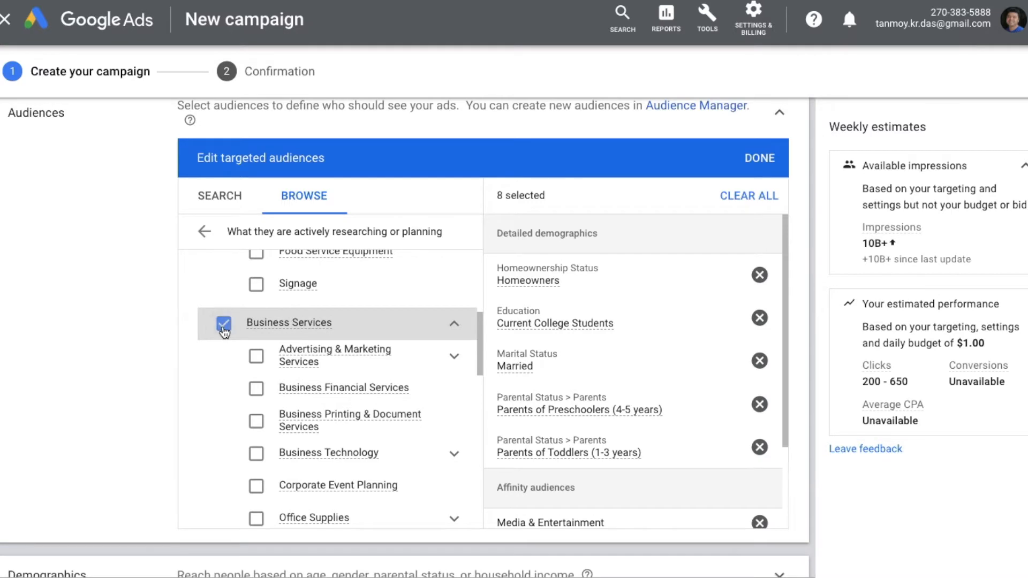
pyautogui.click(224, 325)
# Step: Add the Computers & Peripherals and Consumer Electronics in-market audiences to the targeted audiences
pyautogui.scroll(-5, 226, 378)
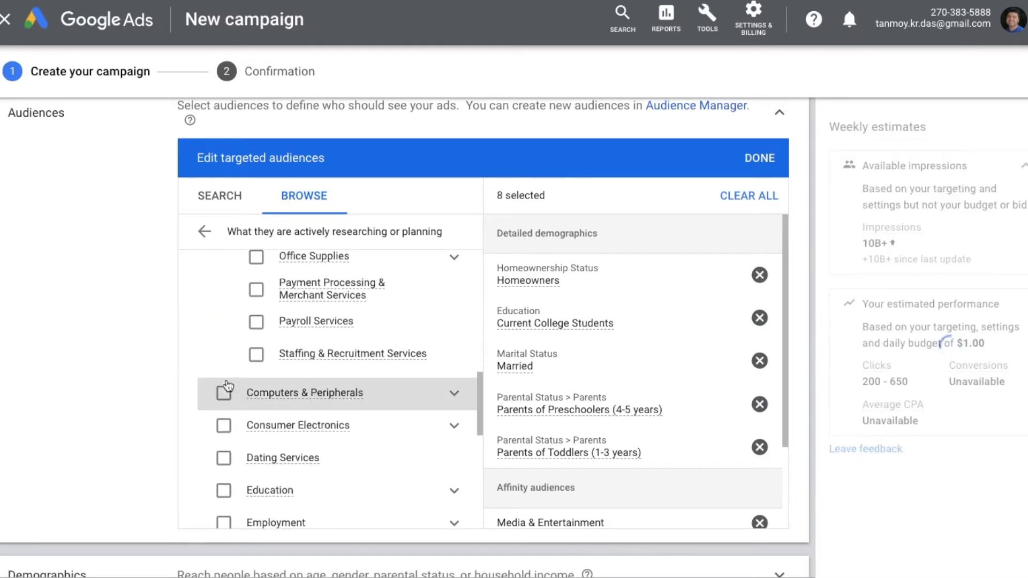
pyautogui.click(224, 393)
pyautogui.click(225, 426)
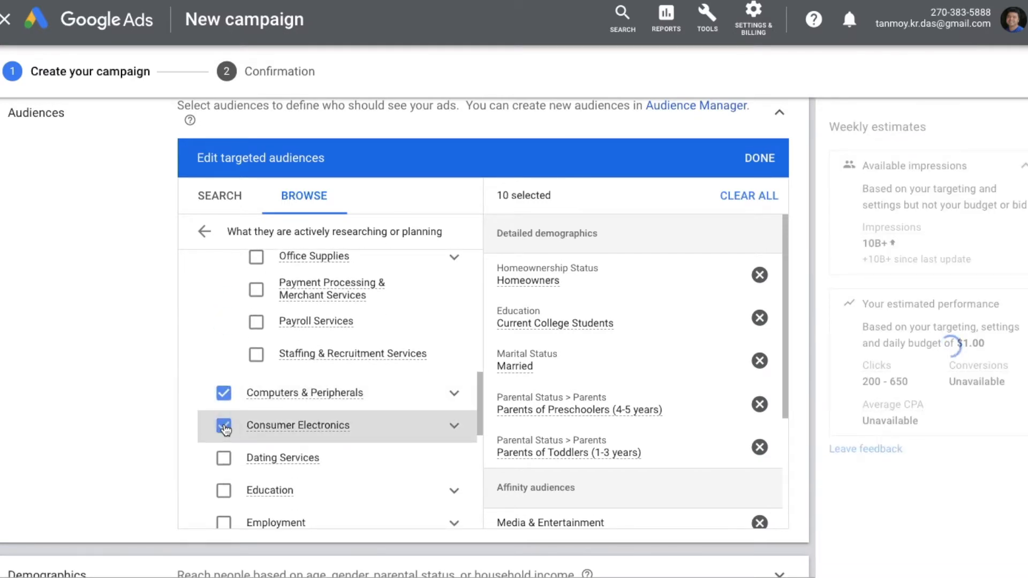
# Step: Add the Job Change, Marriage and Moving life events to the targeted audiences
pyautogui.click(207, 234)
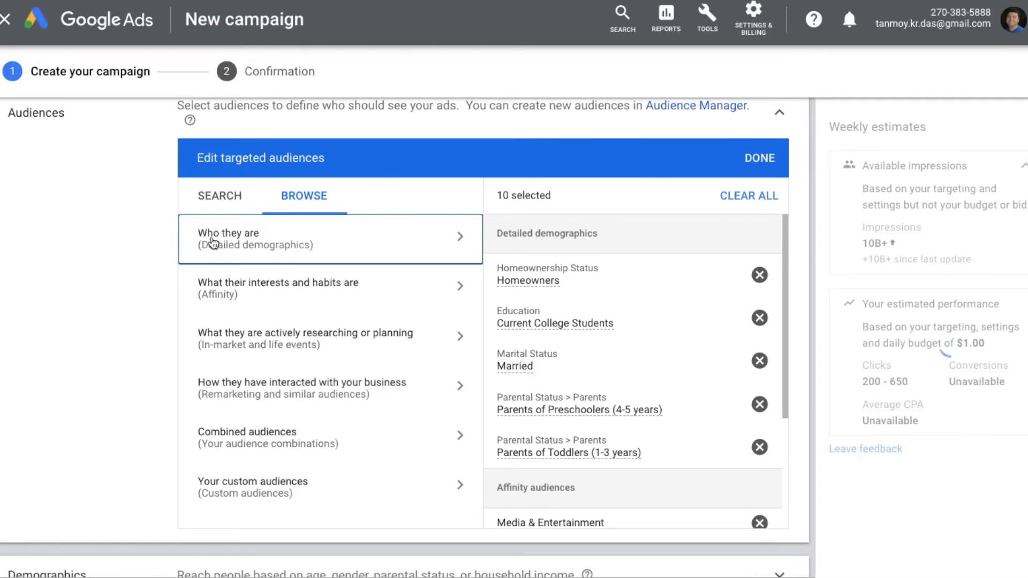
pyautogui.click(390, 348)
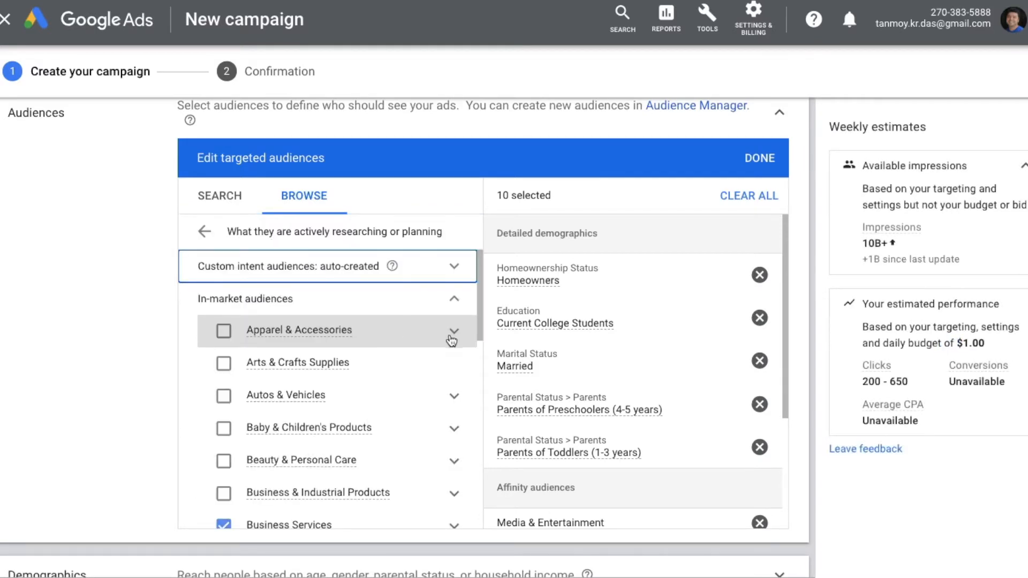
pyautogui.click(456, 300)
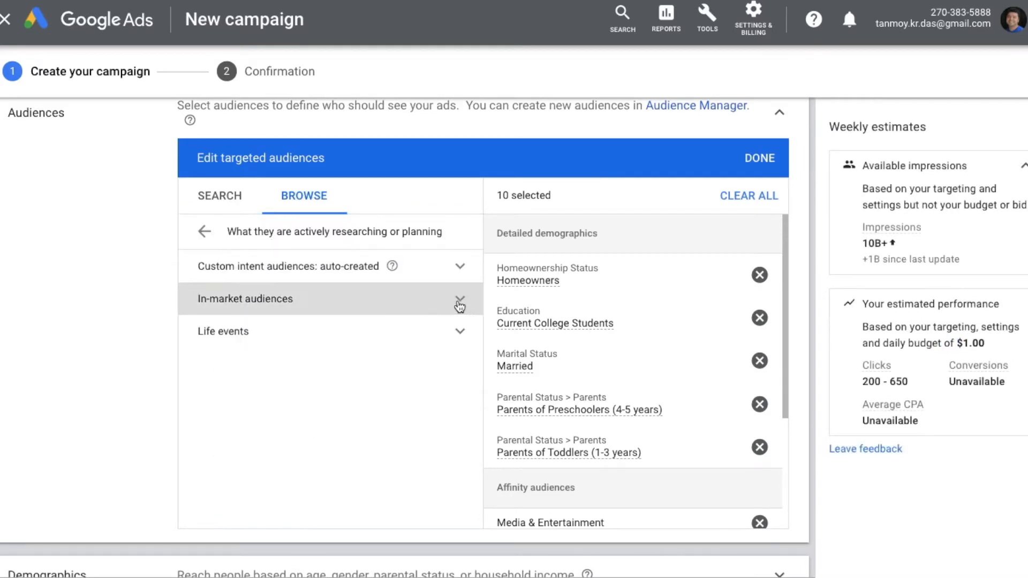
pyautogui.click(416, 337)
pyautogui.scroll(-2, 375, 407)
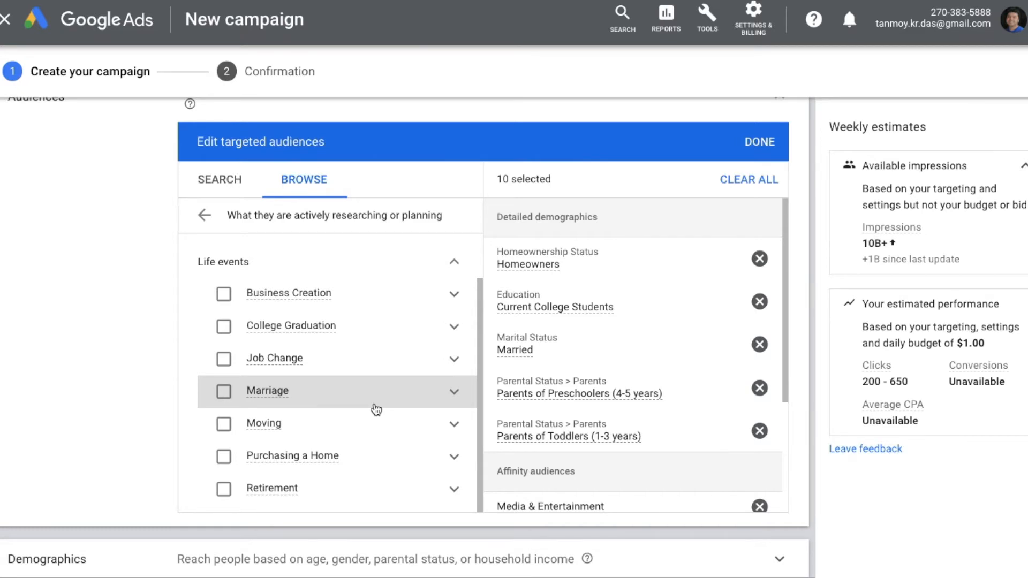
pyautogui.click(453, 359)
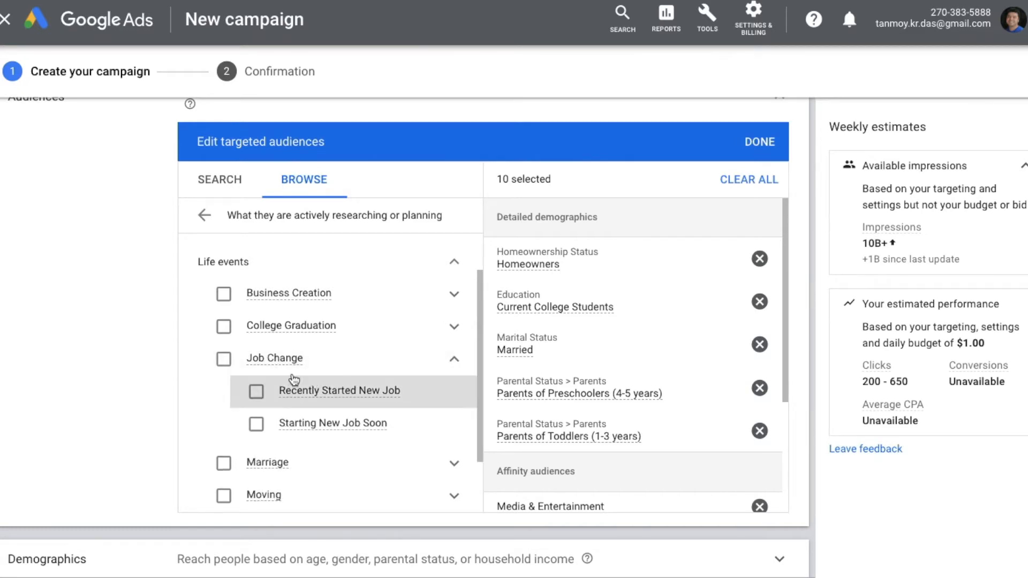
pyautogui.click(224, 360)
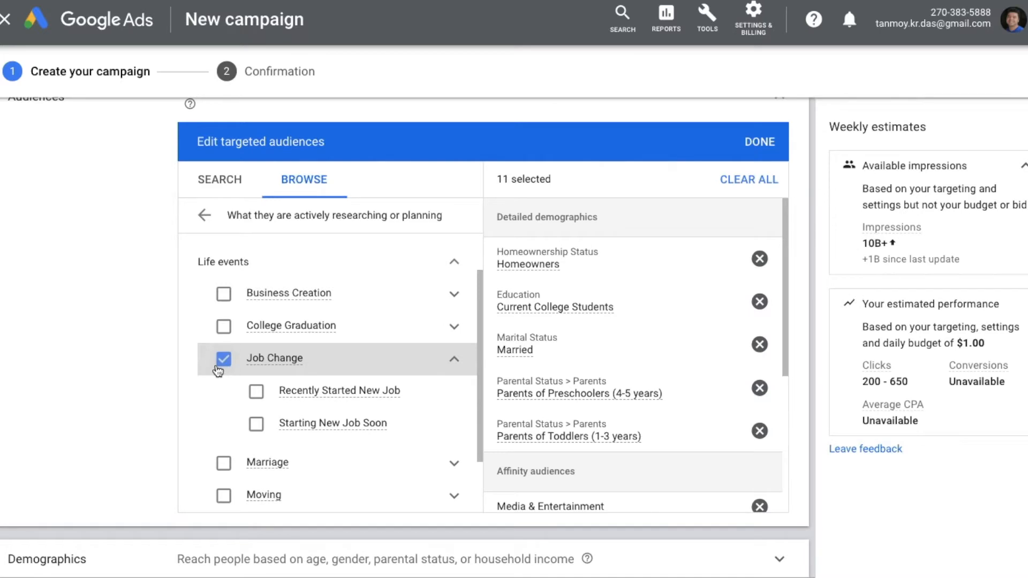
pyautogui.click(221, 466)
pyautogui.click(223, 497)
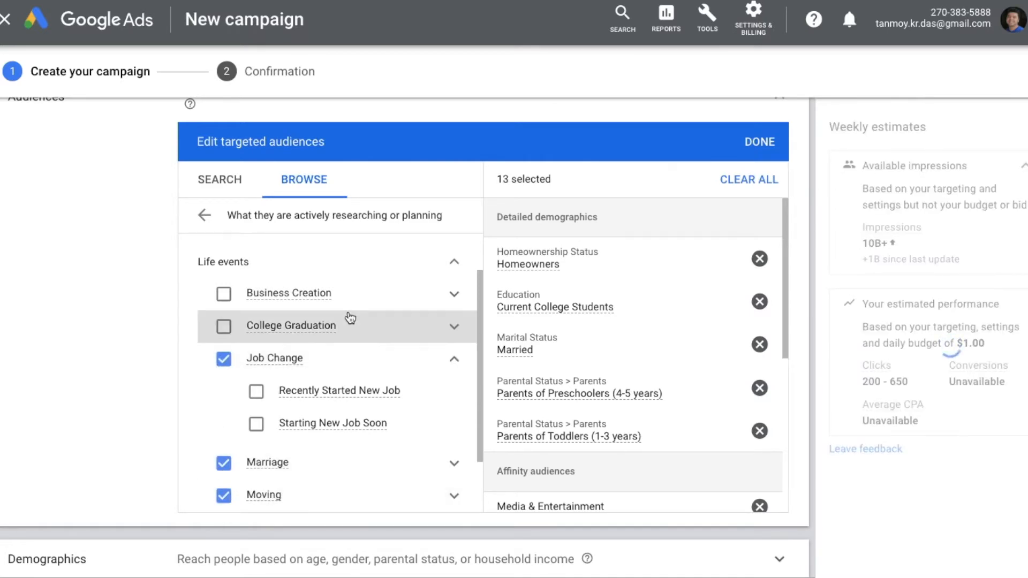
pyautogui.click(454, 360)
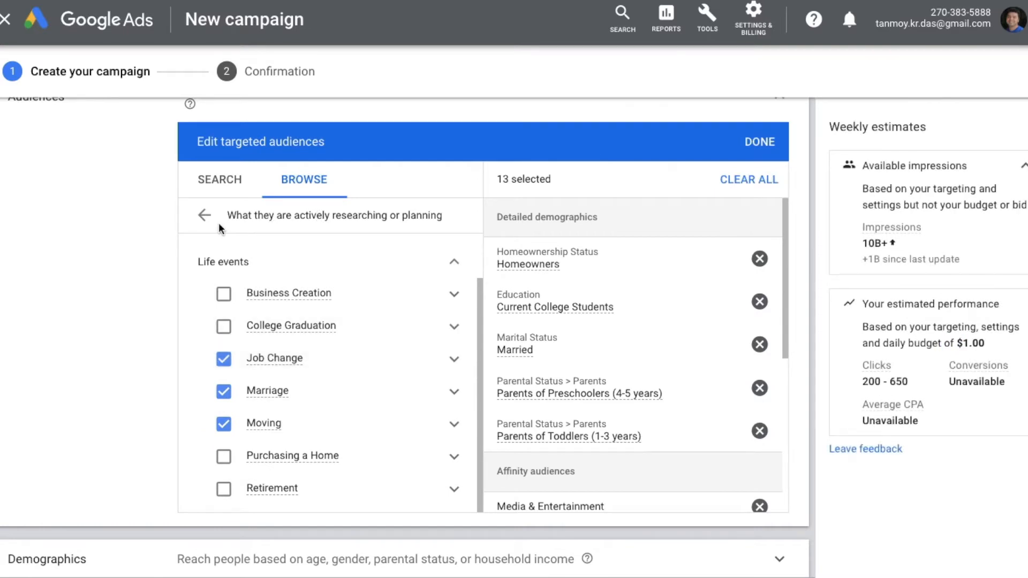
# Step: Examine the combined lists among the remarketing and similar audiences
pyautogui.click(204, 216)
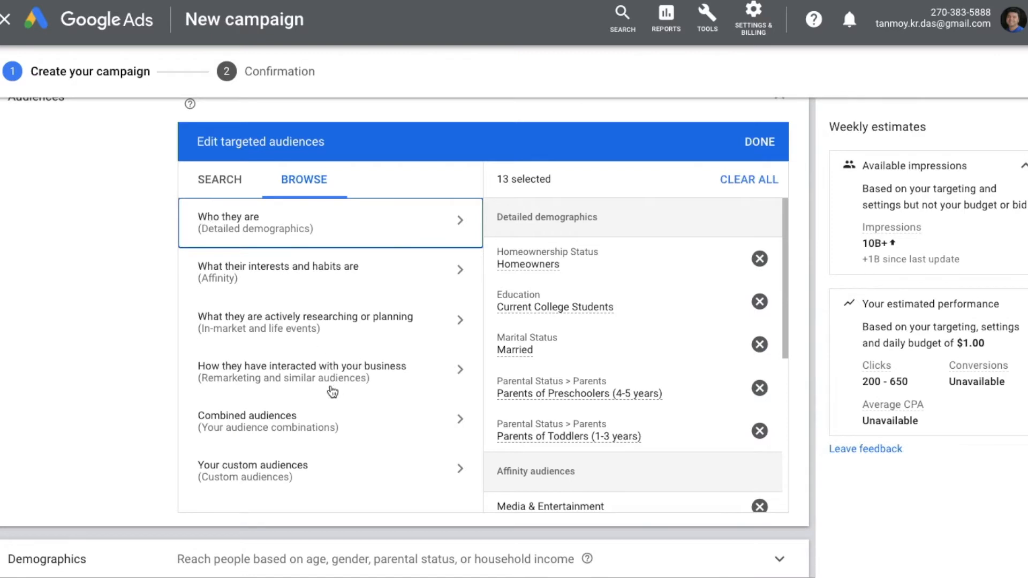
pyautogui.click(395, 381)
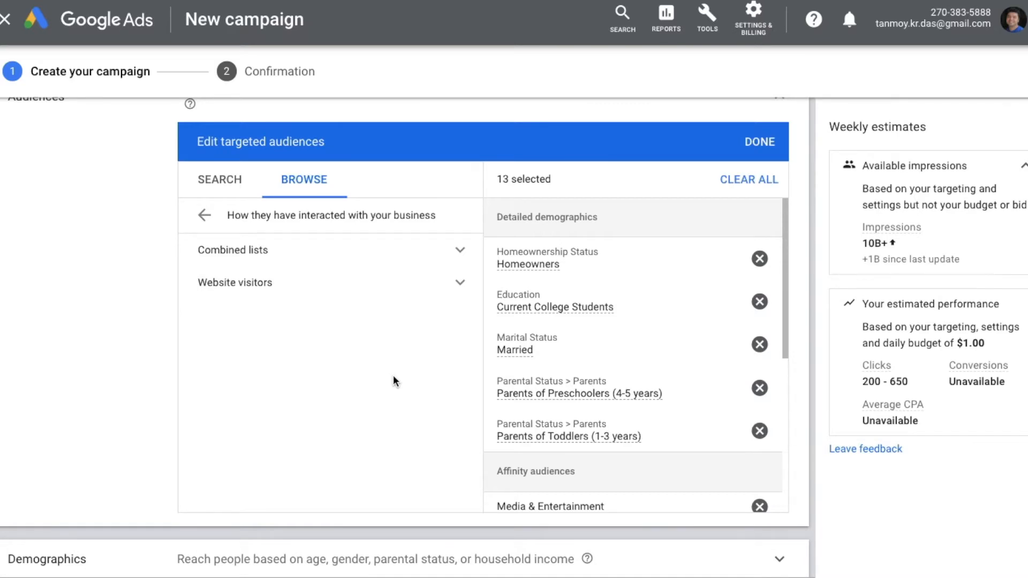
pyautogui.click(266, 261)
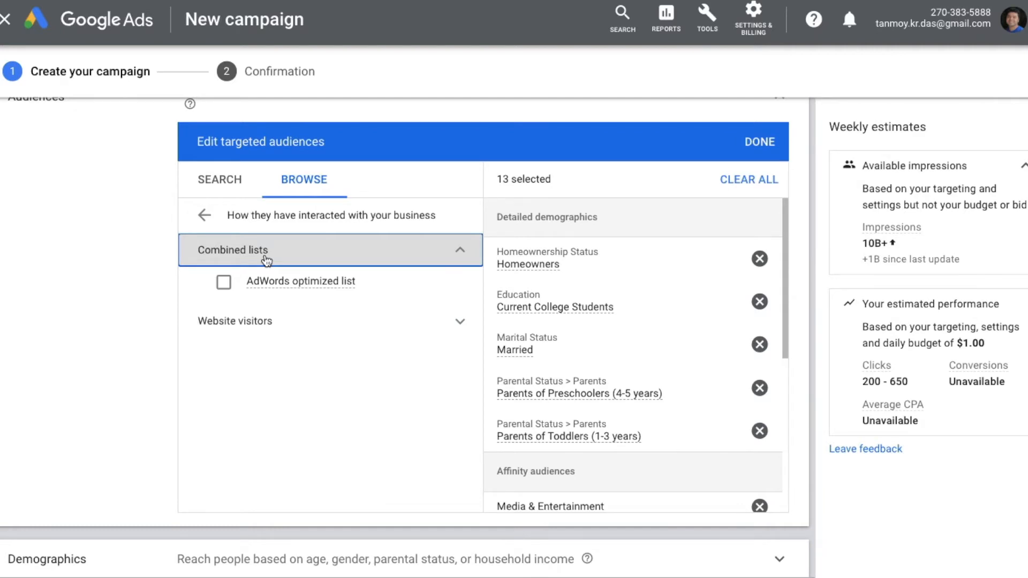
# Step: Examine the existing combined audiences and the conditions available for creating a new combined audience
pyautogui.click(204, 216)
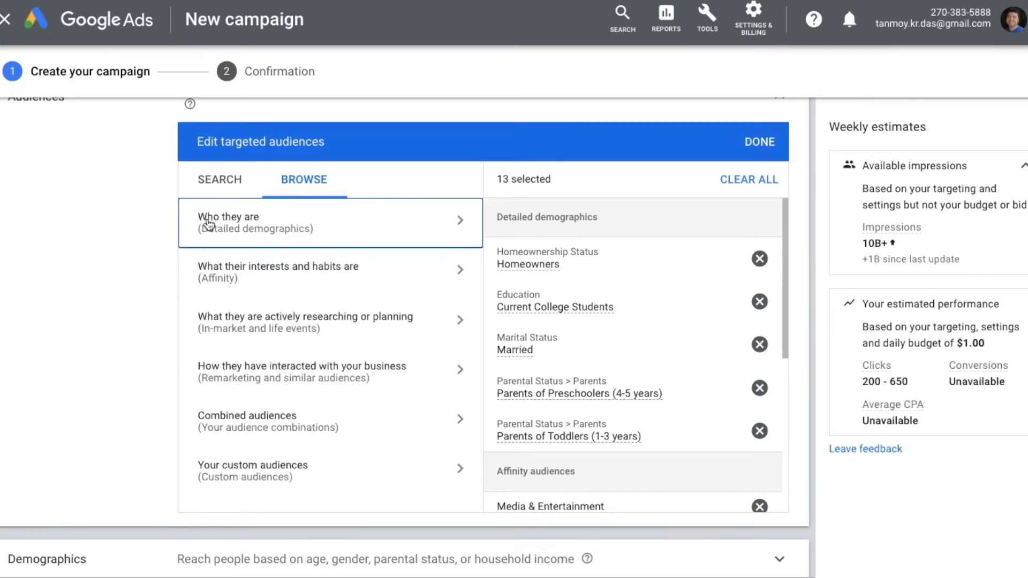
pyautogui.click(369, 435)
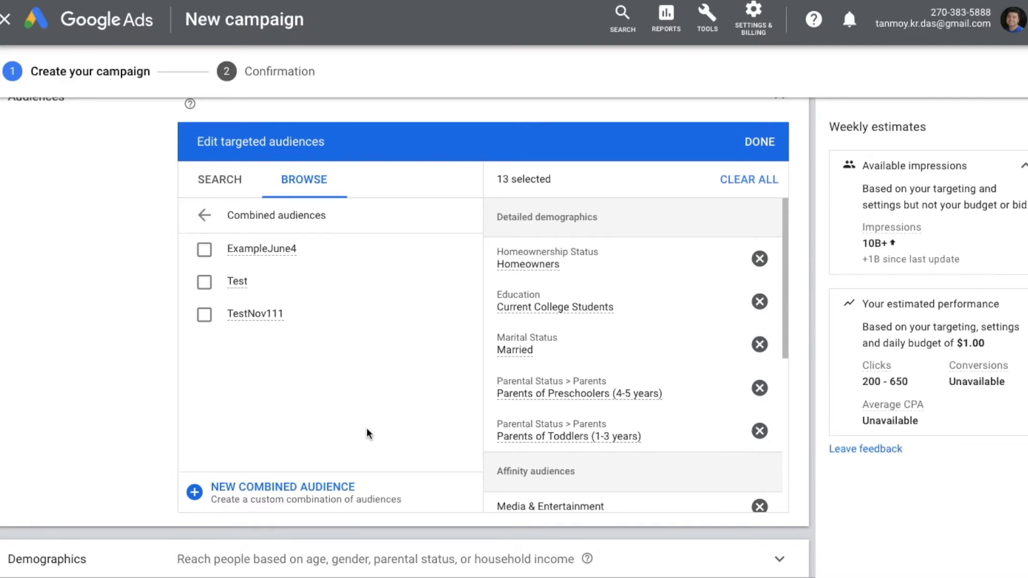
pyautogui.click(298, 490)
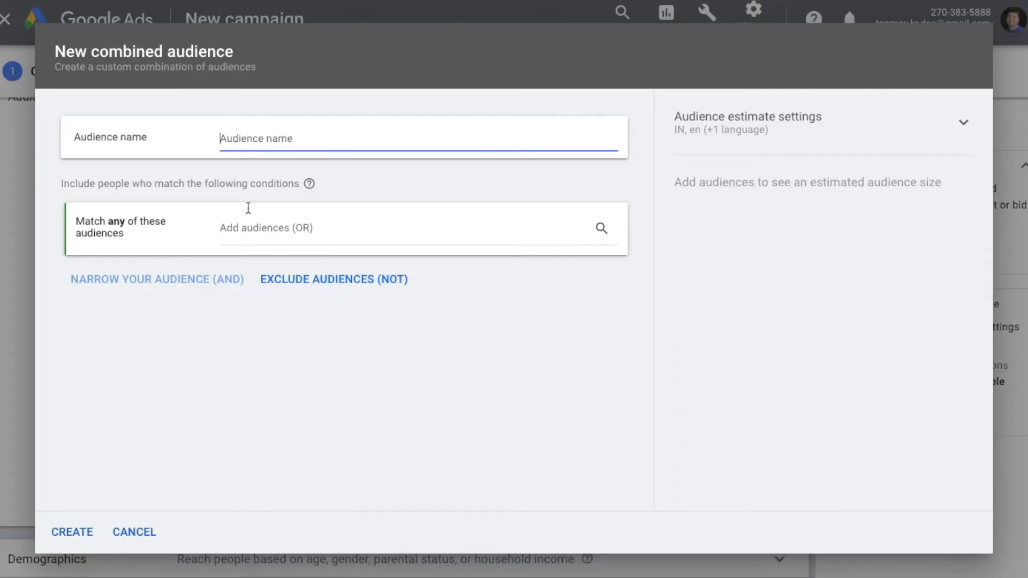
pyautogui.click(268, 227)
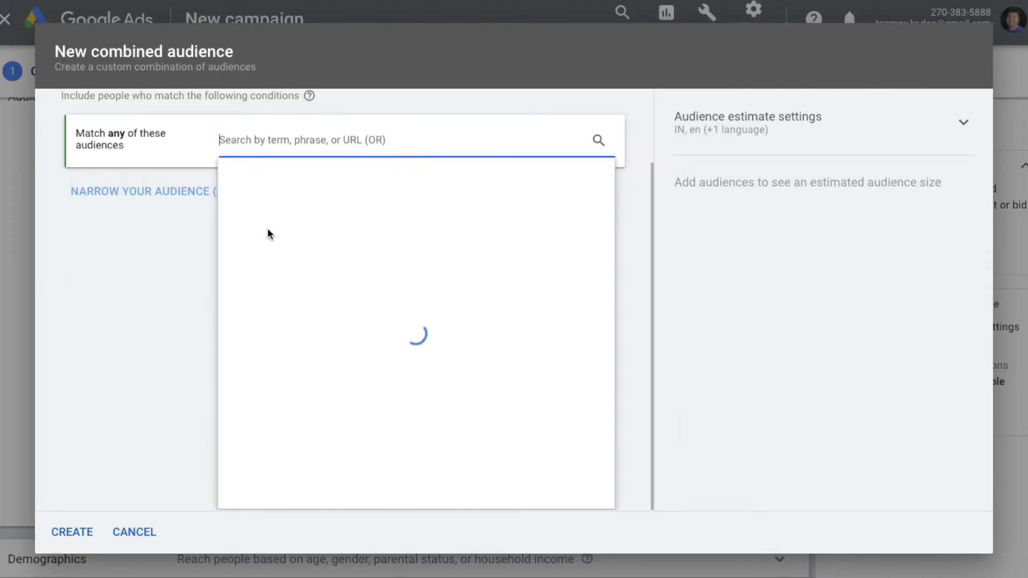
pyautogui.click(170, 258)
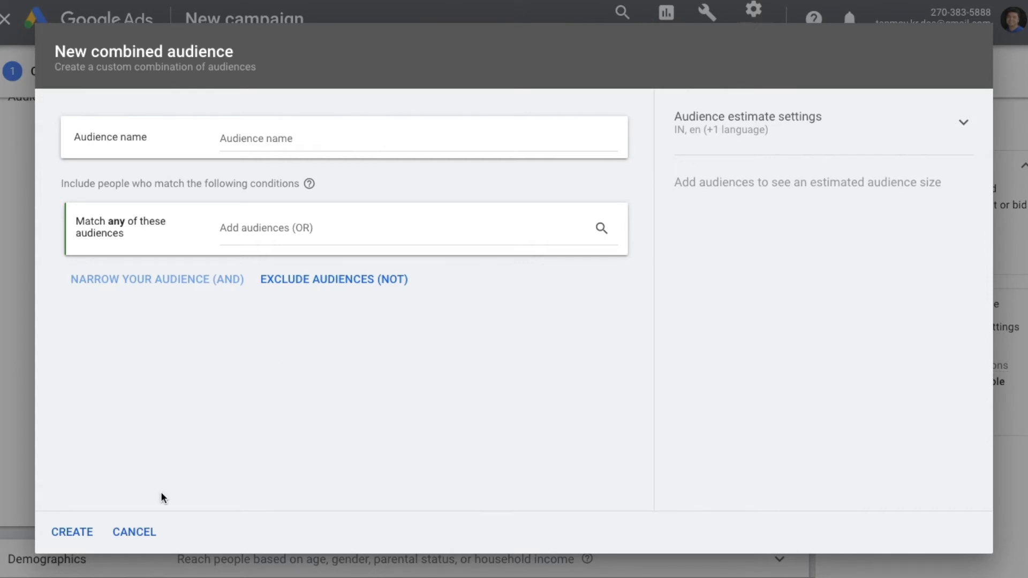
pyautogui.click(140, 533)
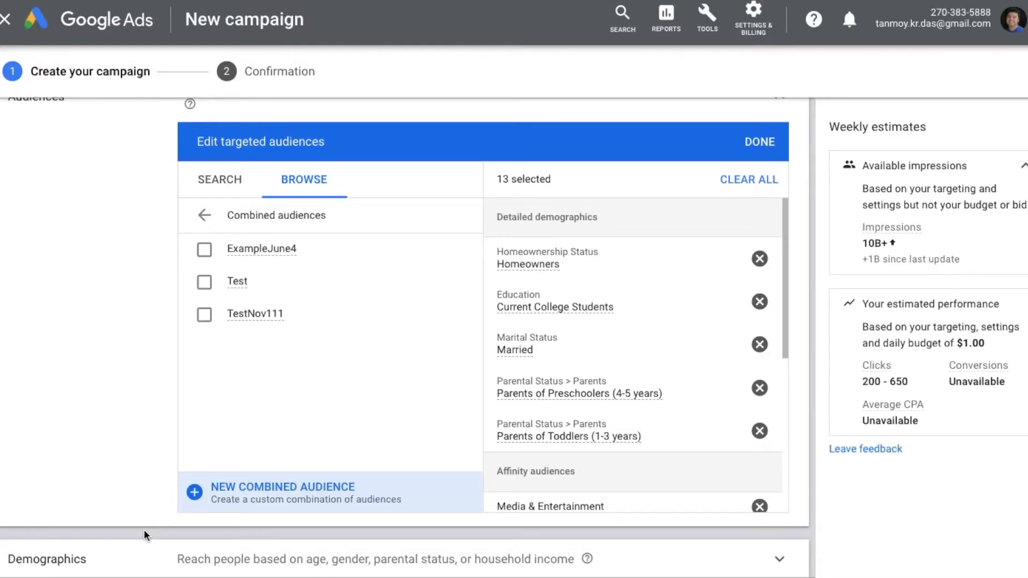
# Step: Start a new custom audience named Books Customers
pyautogui.click(203, 215)
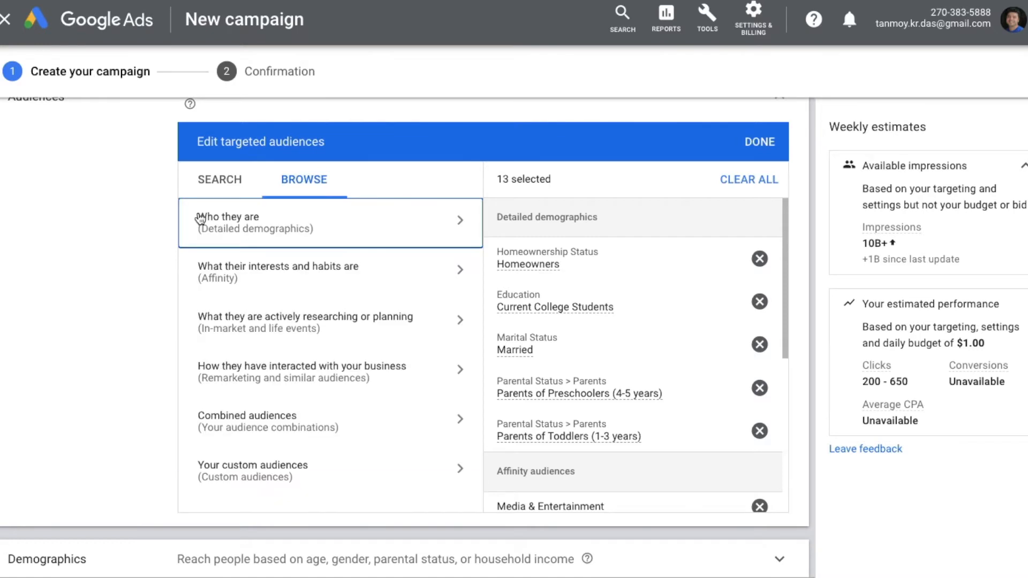
pyautogui.click(318, 480)
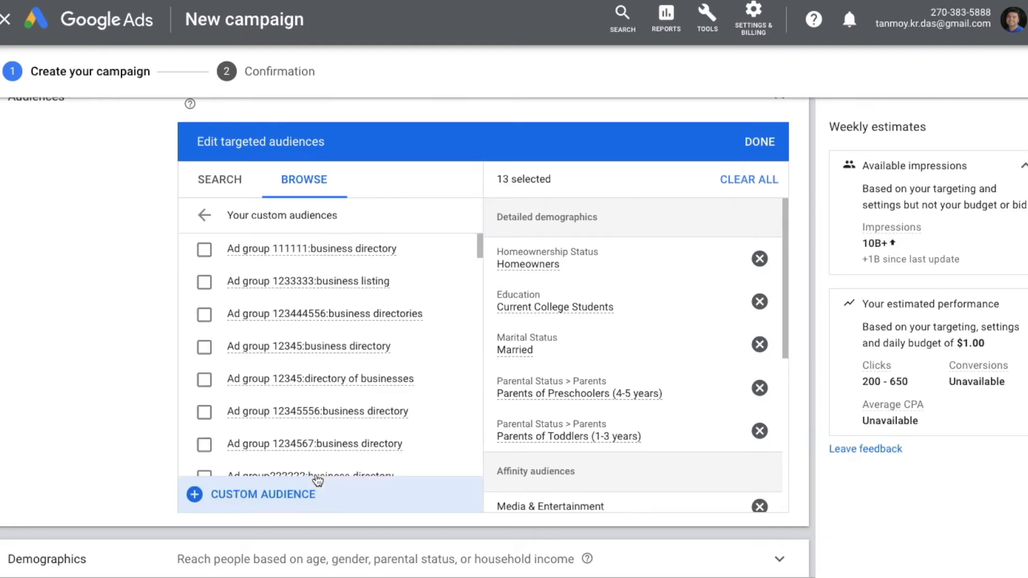
pyautogui.click(272, 493)
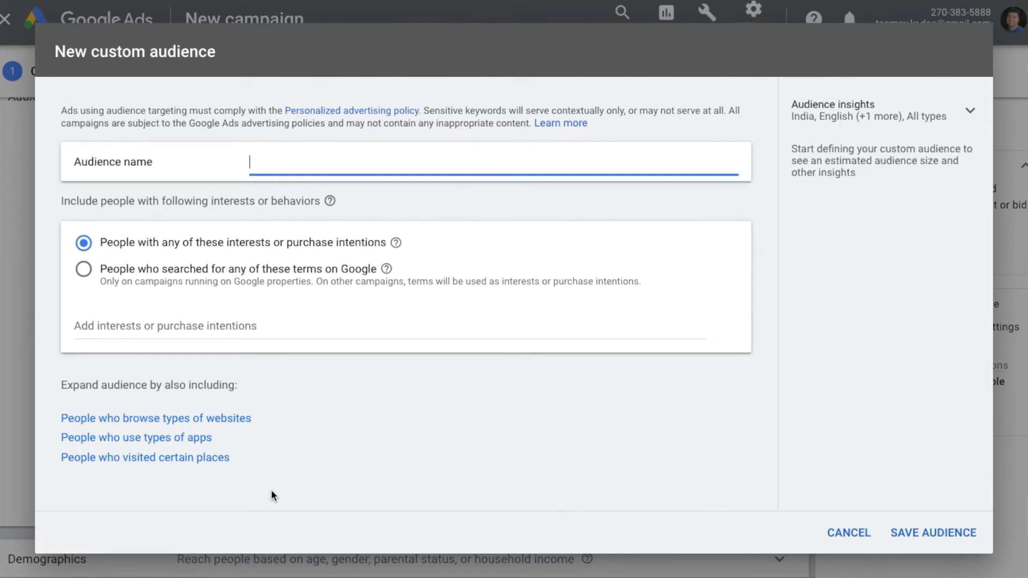
pyautogui.write('Books Customers')
pyautogui.press('BackSpace')
pyautogui.press('BackSpace')
pyautogui.press('BackSpace')
pyautogui.press('BackSpace')
pyautogui.write('mers')
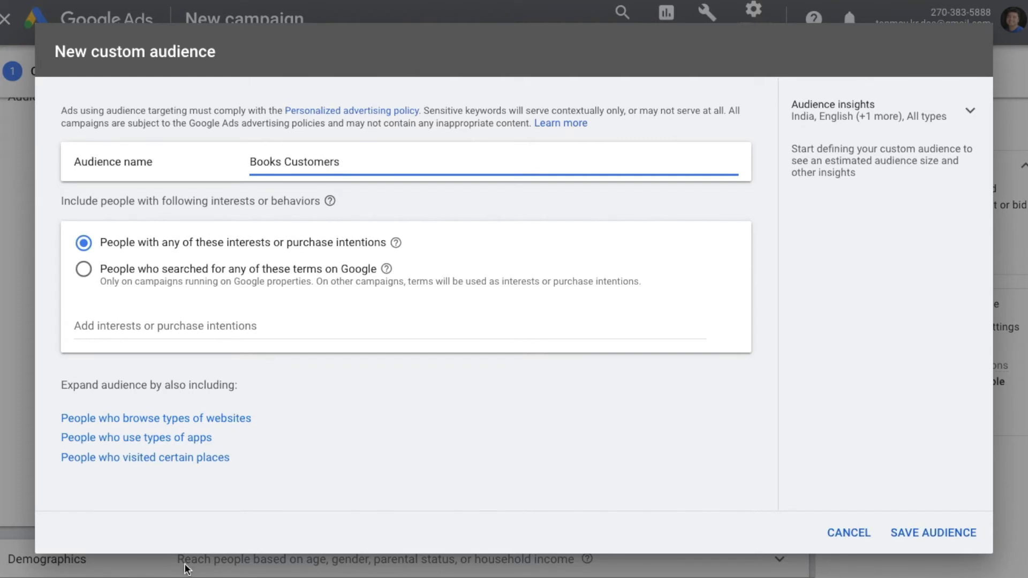
# Step: Add book readers, book worms, avid readers and voracious readers as interests or purchase intentions of the custom audience
pyautogui.click(184, 330)
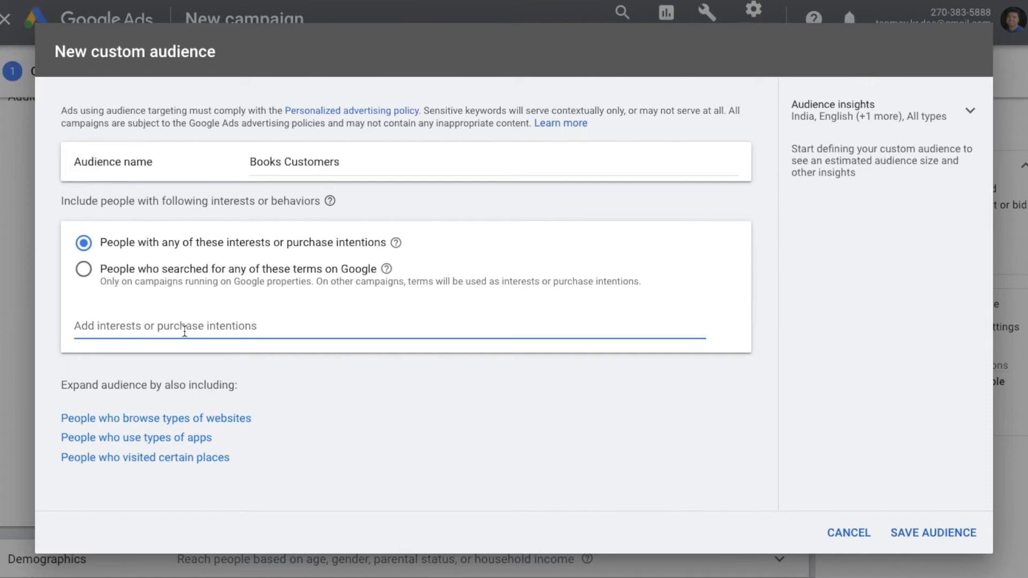
pyautogui.write('book')
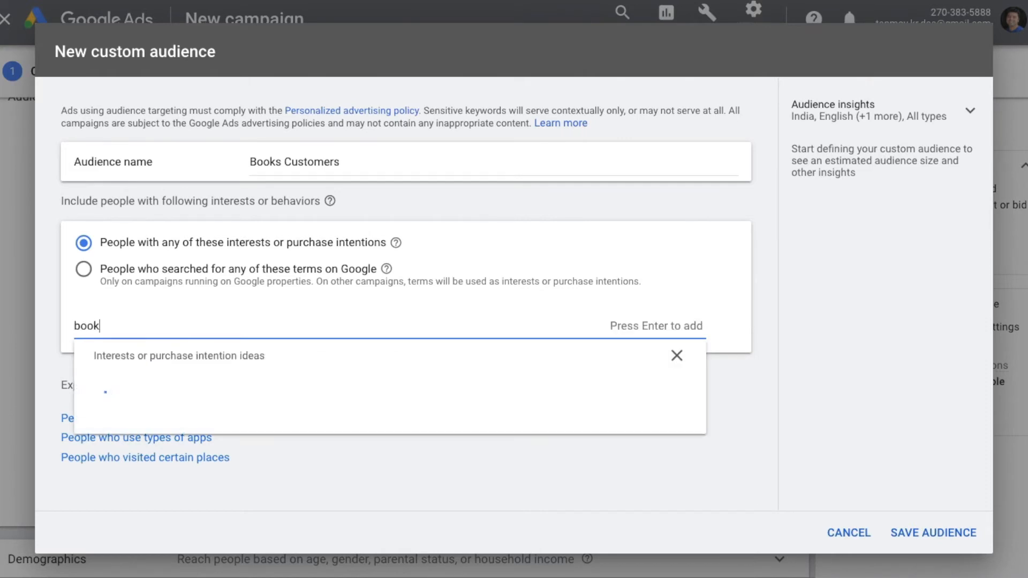
pyautogui.write(' readers')
pyautogui.press('Return')
pyautogui.write('book worms')
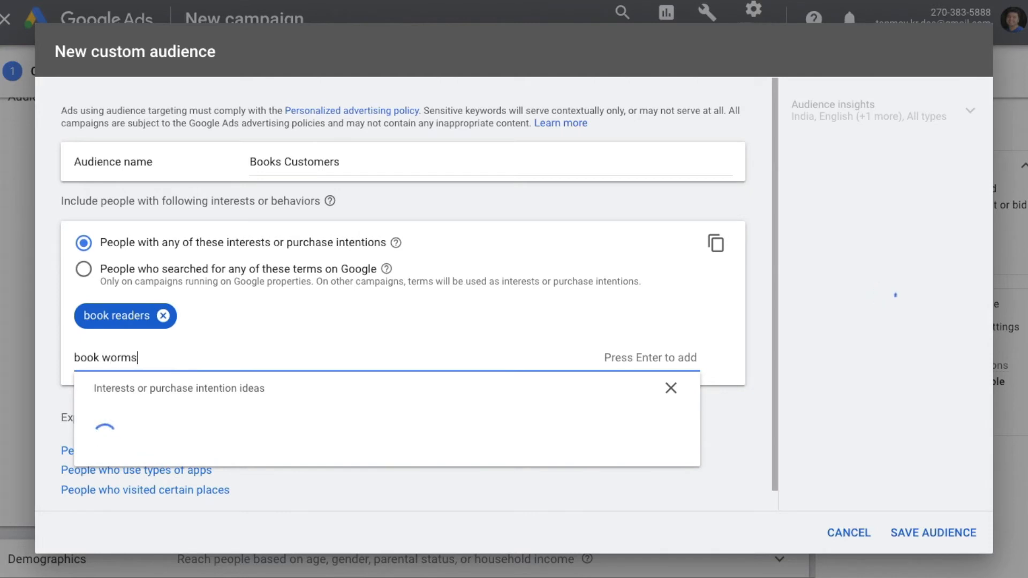
pyautogui.press('Return')
pyautogui.write('a')
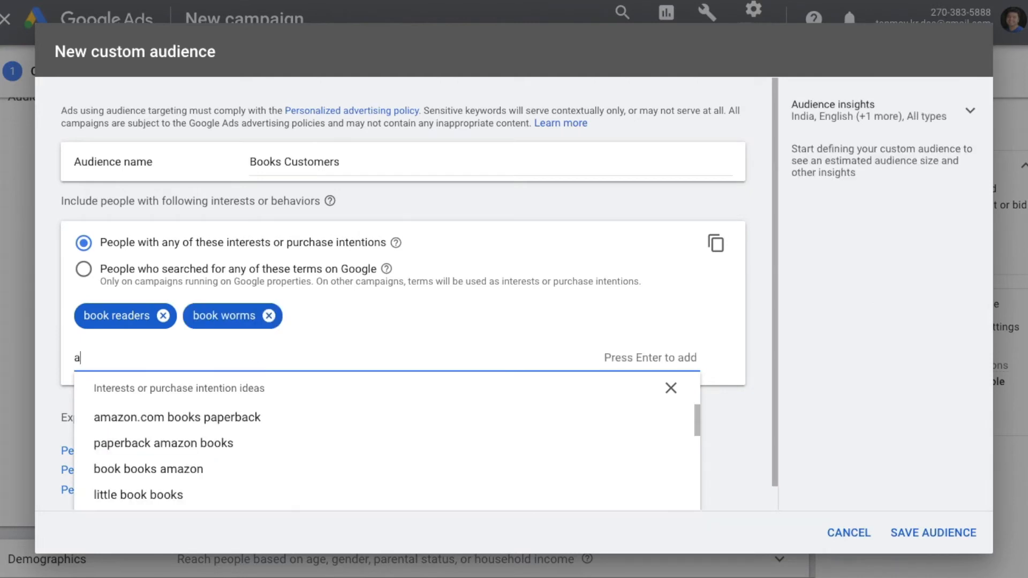
pyautogui.write('vid readers')
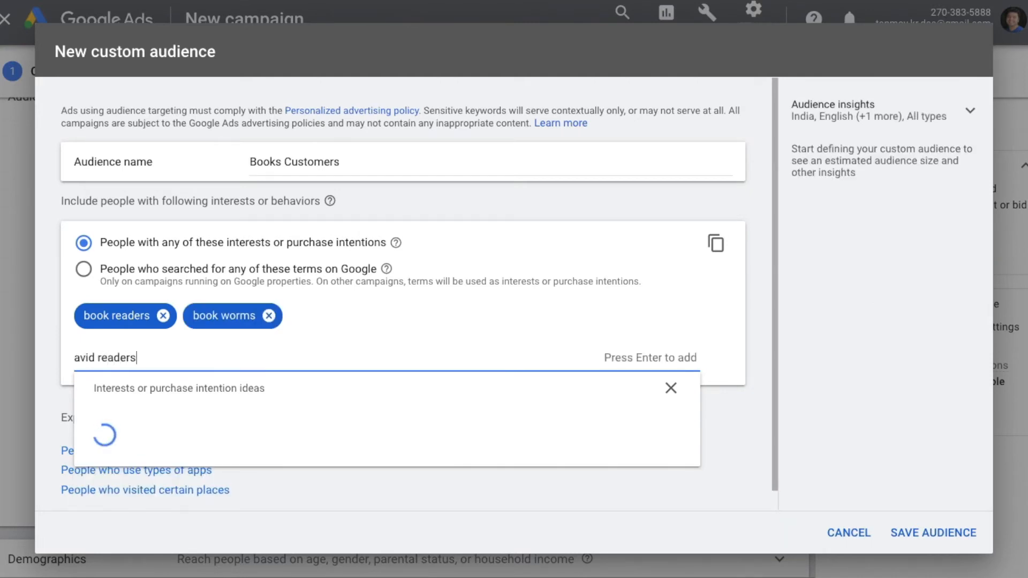
pyautogui.press('Return')
pyautogui.write('vor')
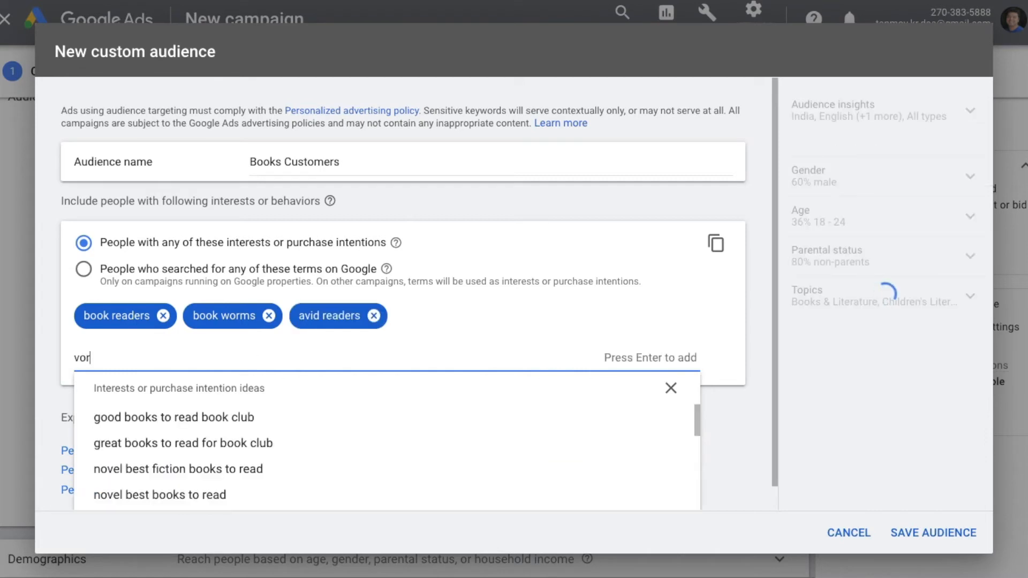
pyautogui.write('acious readers')
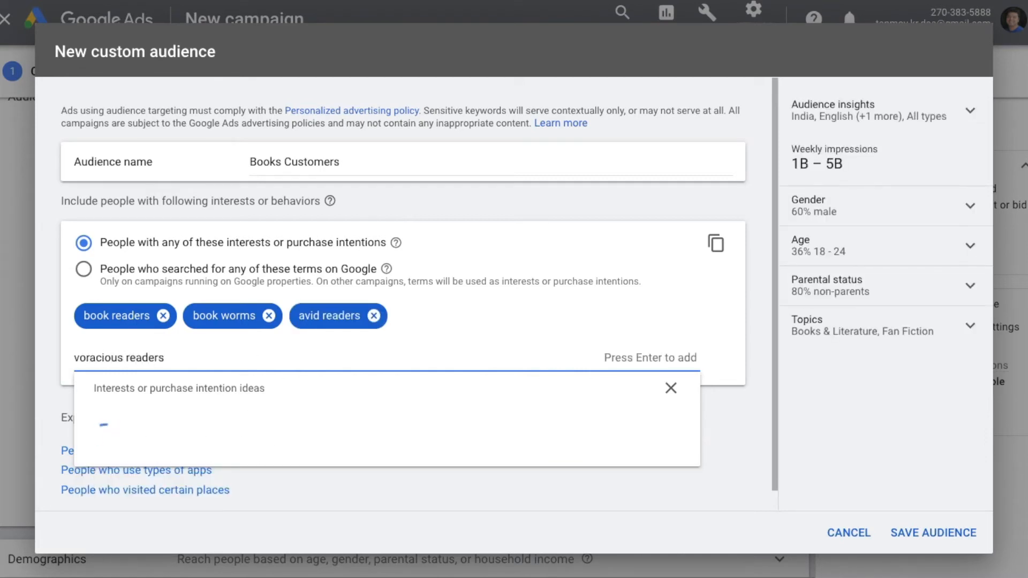
pyautogui.press('Return')
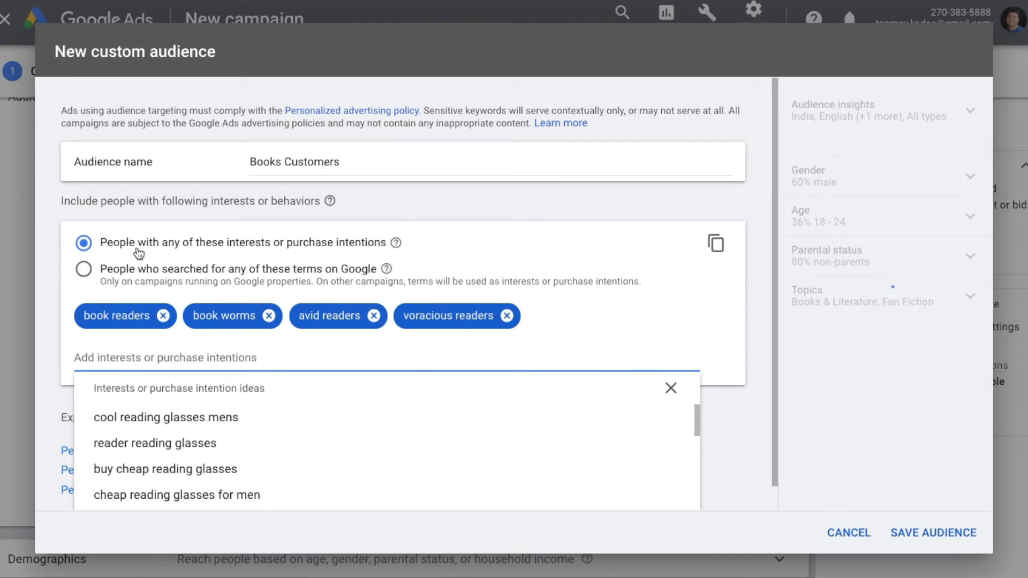
# Step: Switch the custom audience to people who searched for these terms on Google, and add buy books, sale books and discount books
pyautogui.click(82, 272)
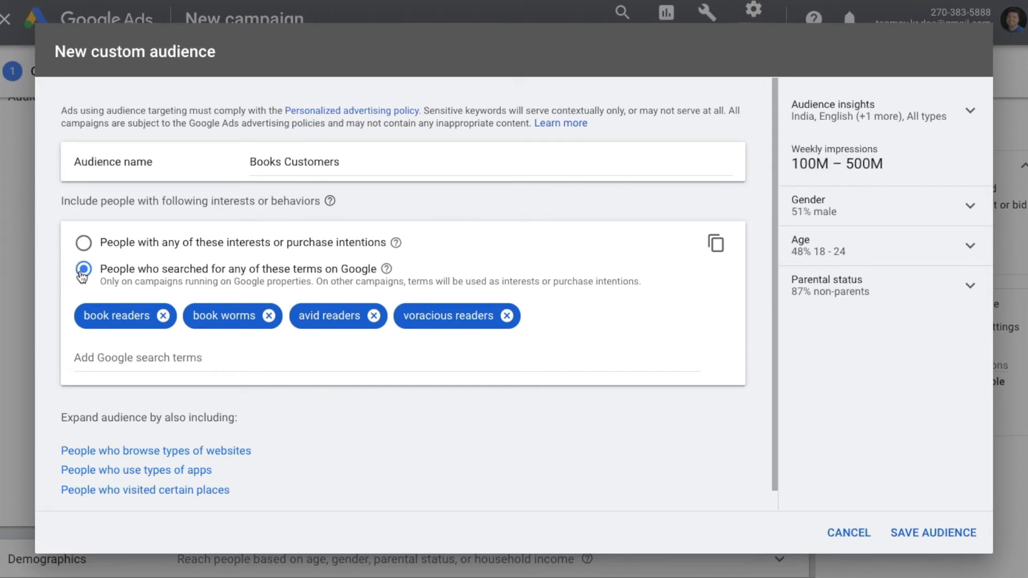
pyautogui.click(104, 357)
pyautogui.write('buy books')
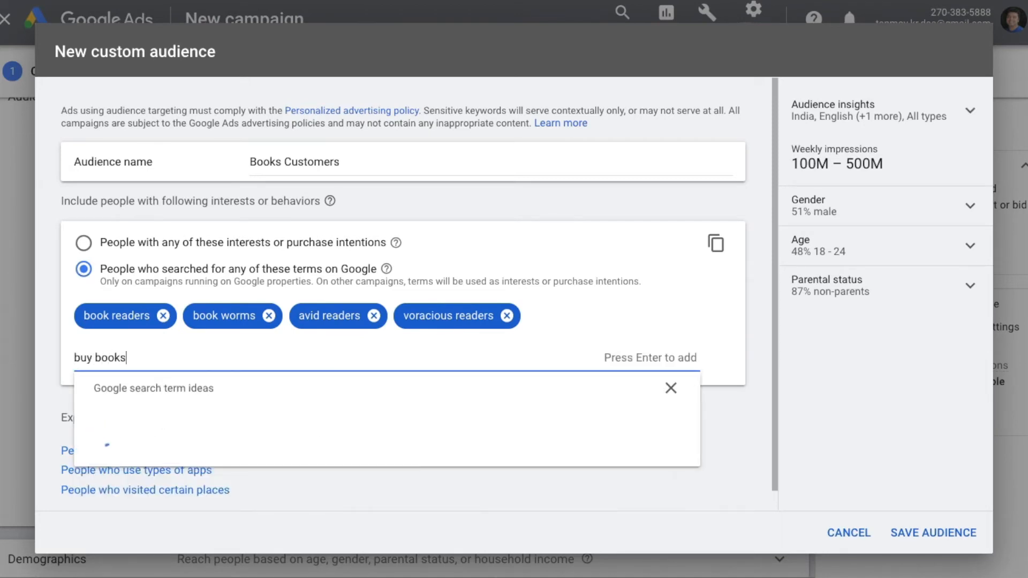
pyautogui.press('Return')
pyautogui.write('sale ')
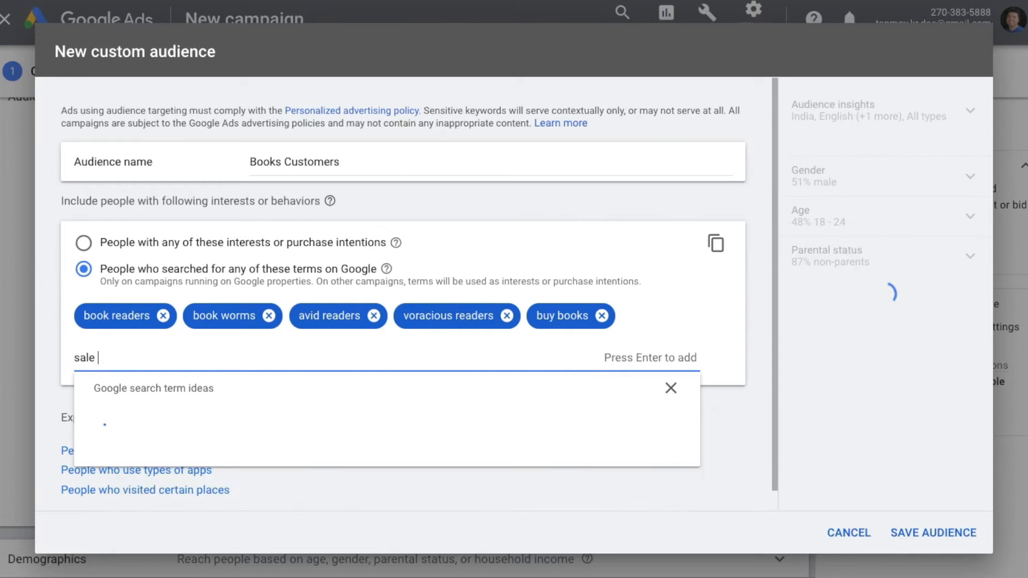
pyautogui.write('books')
pyautogui.press('Return')
pyautogui.write('d')
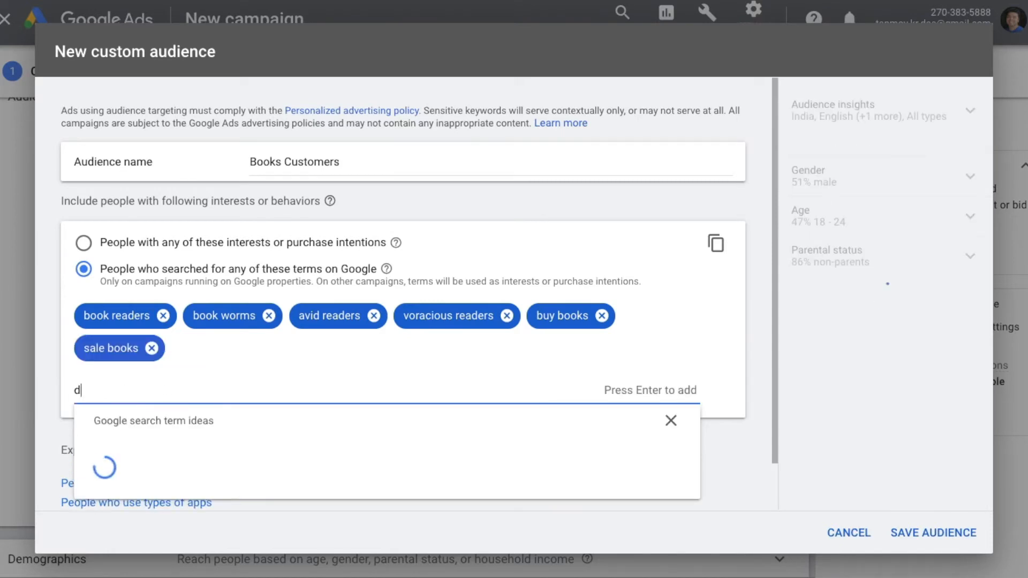
pyautogui.write('iscount ')
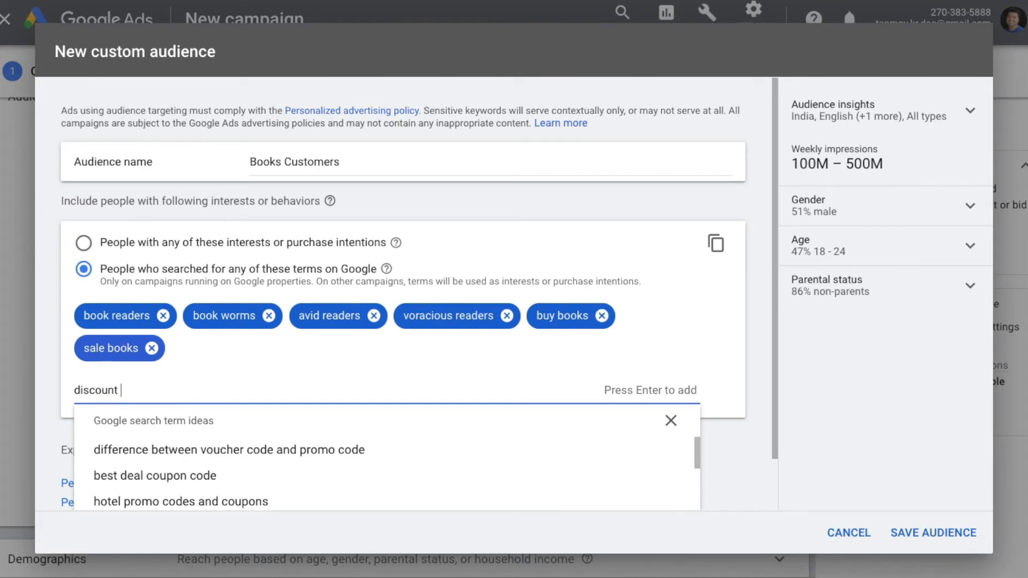
pyautogui.write('books')
pyautogui.press('Return')
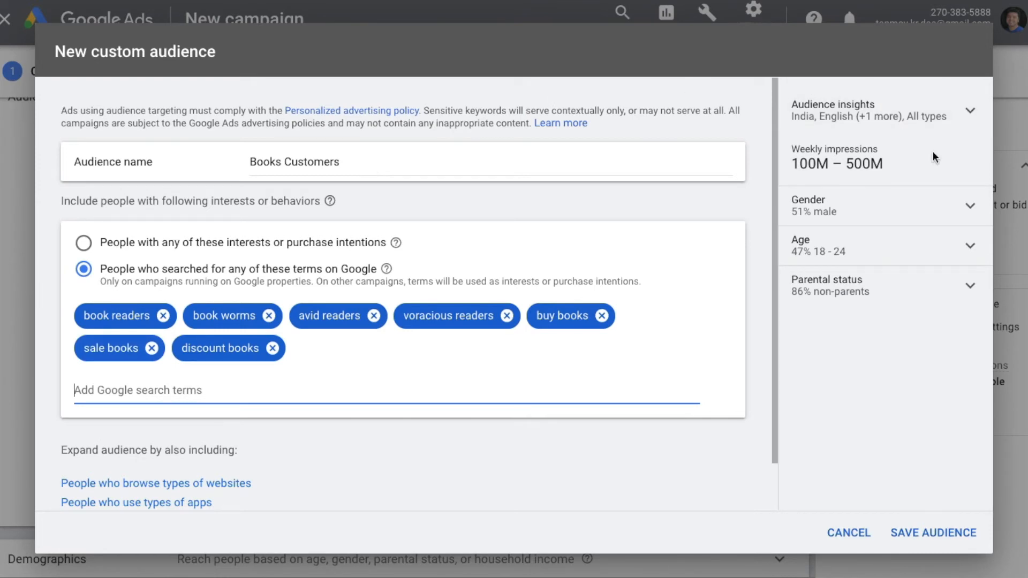
# Step: Examine the custom audience's gender, age and parental status insights, and its country, language and campaign type settings
pyautogui.click(970, 207)
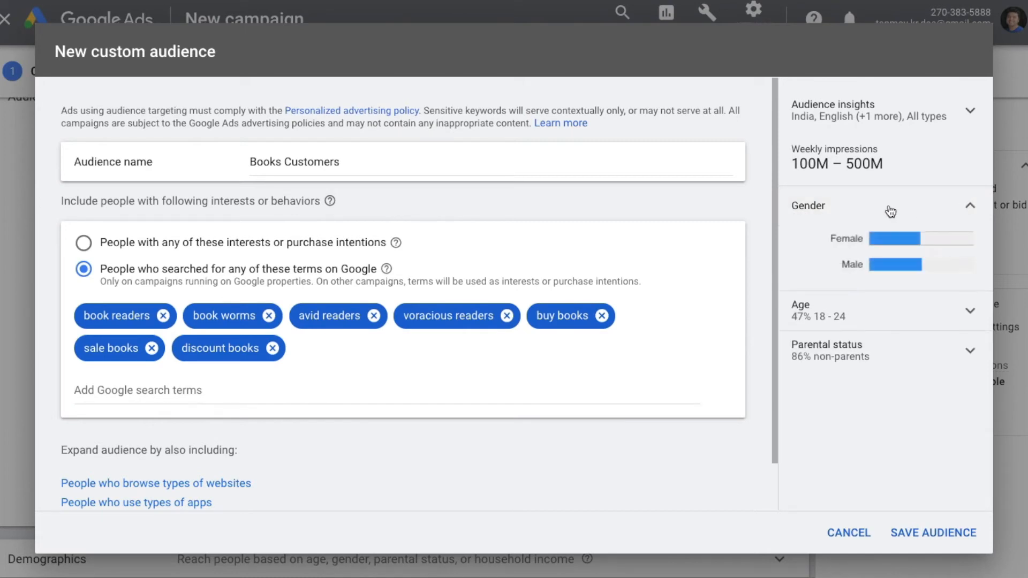
pyautogui.click(971, 312)
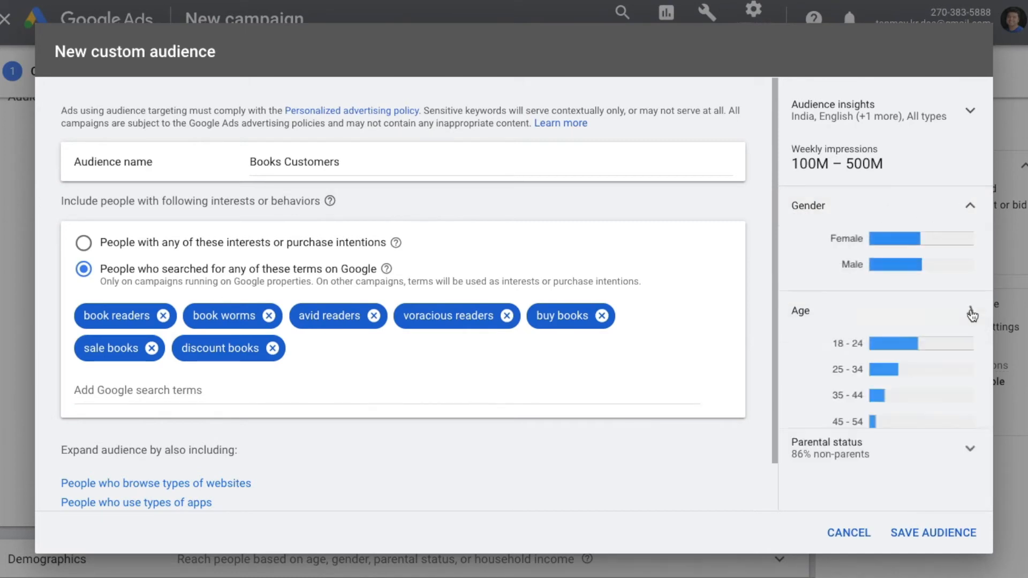
pyautogui.scroll(-1, 808, 423)
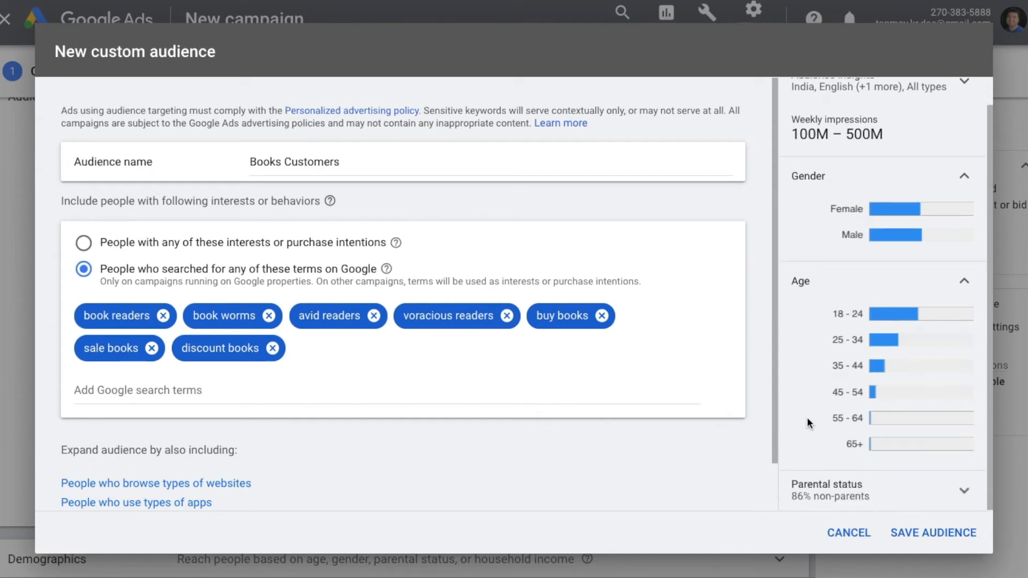
pyautogui.click(936, 491)
pyautogui.scroll(-1, 914, 485)
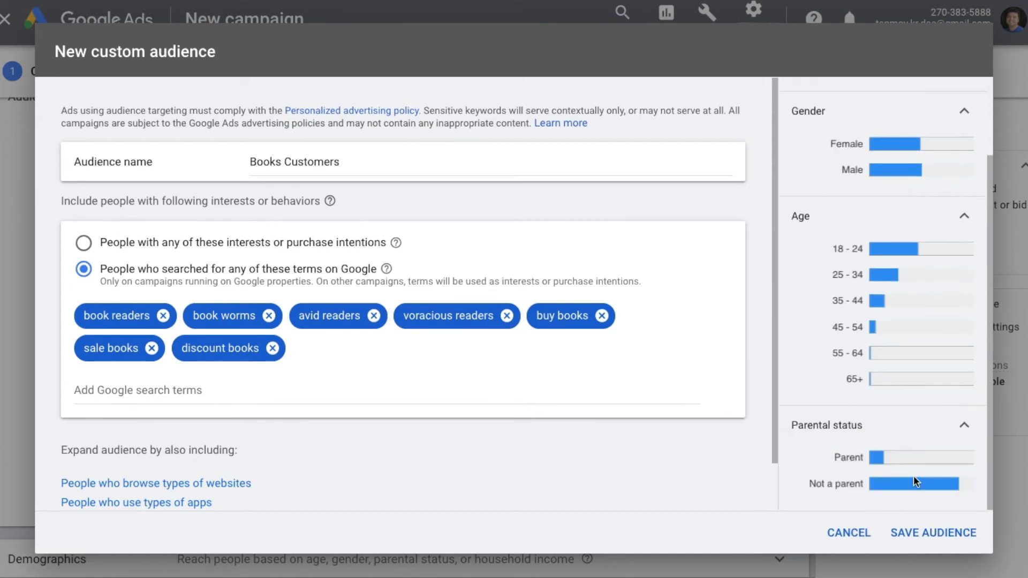
pyautogui.scroll(3, 914, 477)
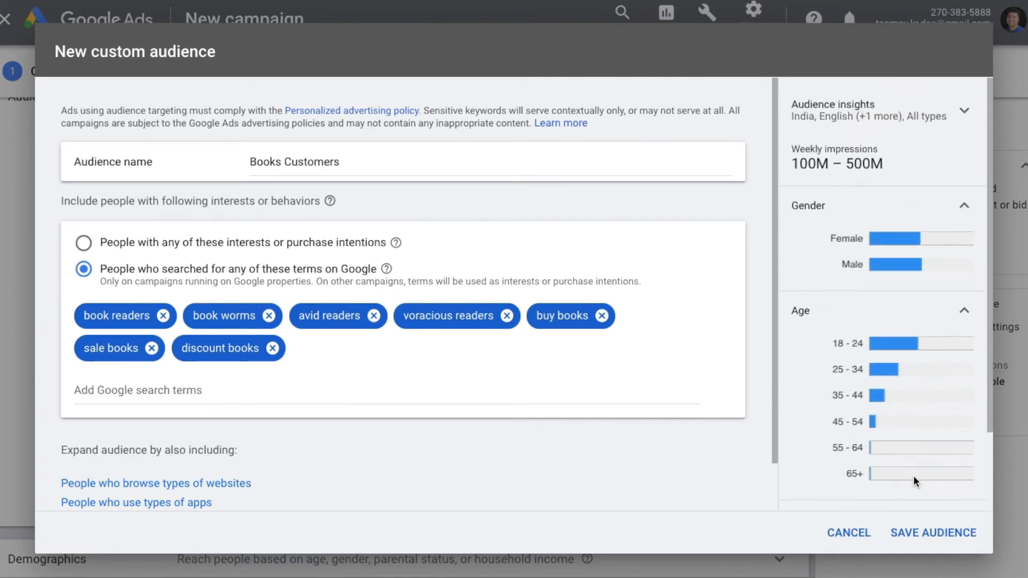
pyautogui.click(954, 113)
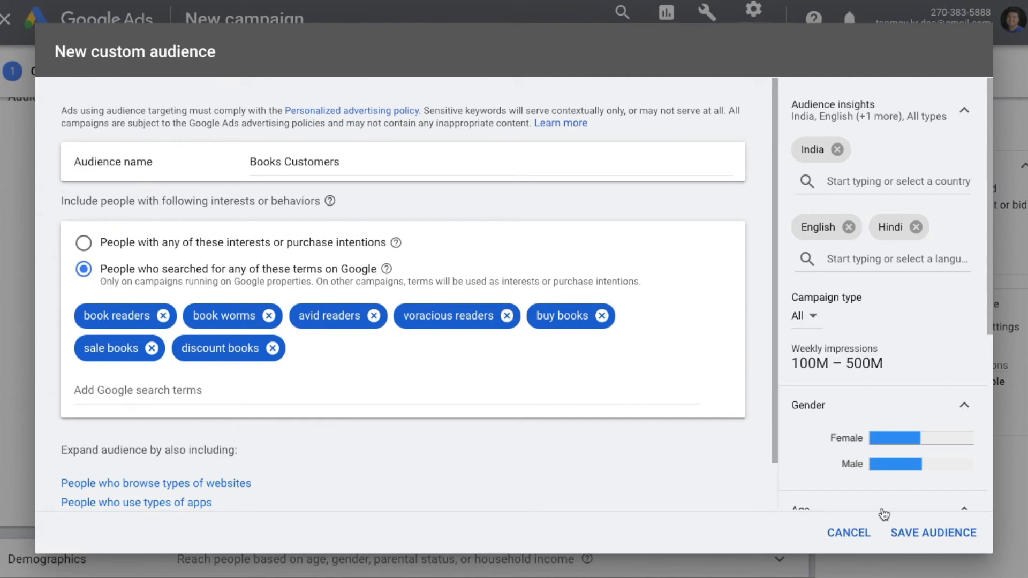
# Step: Save the Books Customers custom audience and finish editing the targeted audiences
pyautogui.click(917, 532)
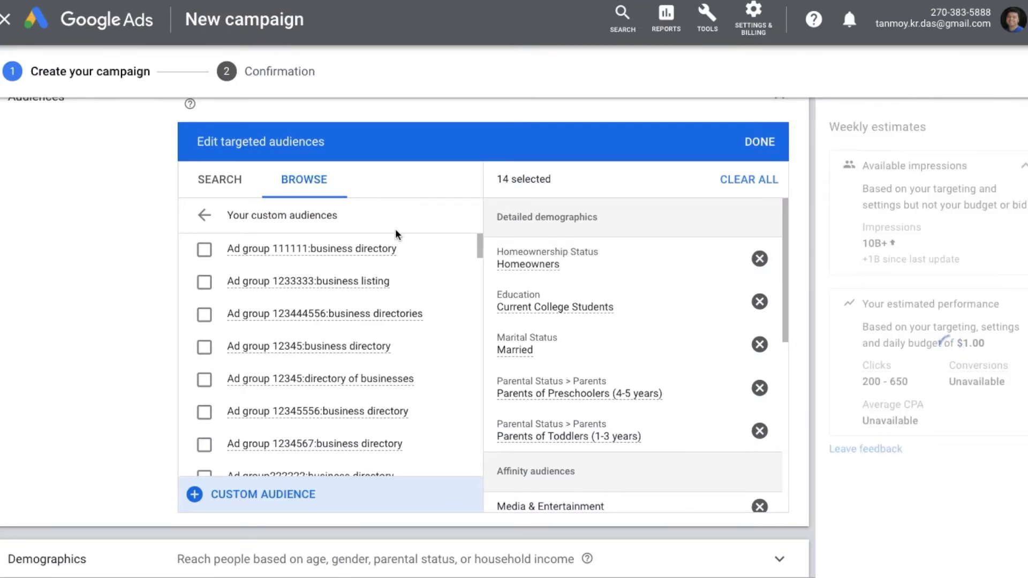
pyautogui.click(205, 217)
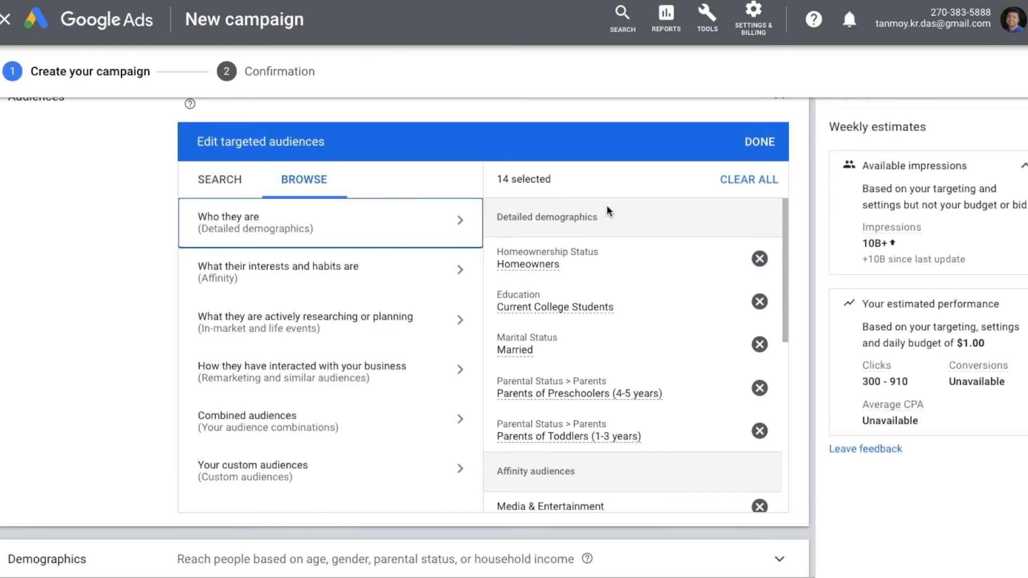
pyautogui.click(752, 144)
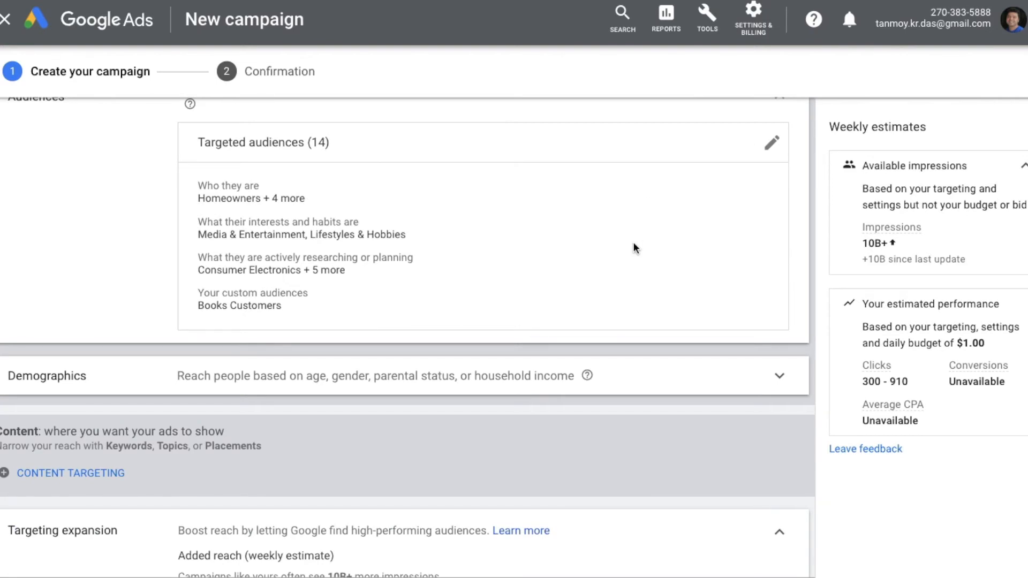
# Step: Review the new responsive display ad section down to its images, logos and videos
pyautogui.scroll(-6, 634, 246)
pyautogui.scroll(-3, 588, 343)
pyautogui.scroll(-3, 587, 343)
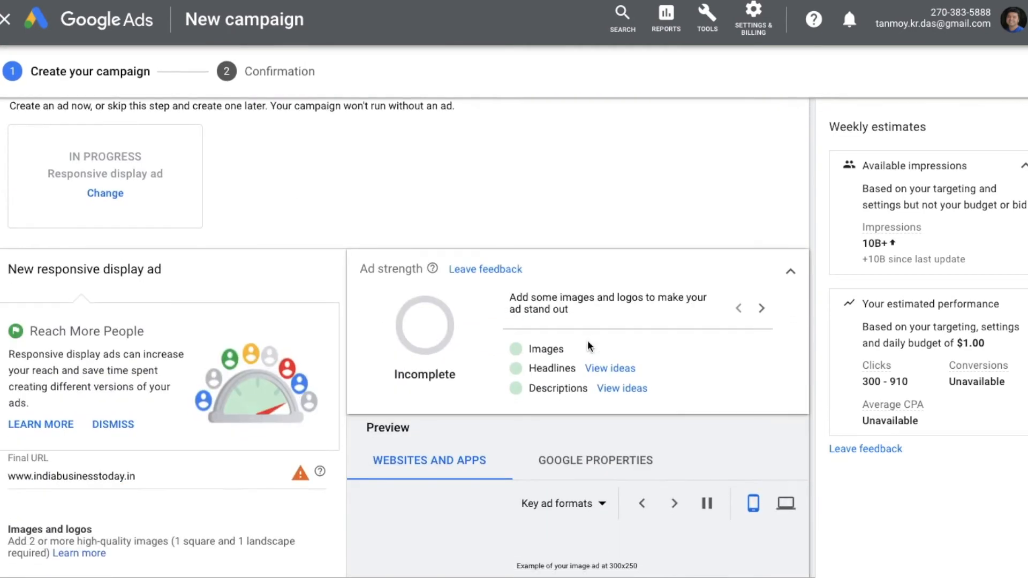
pyautogui.scroll(-2, 587, 340)
pyautogui.scroll(-1, 587, 340)
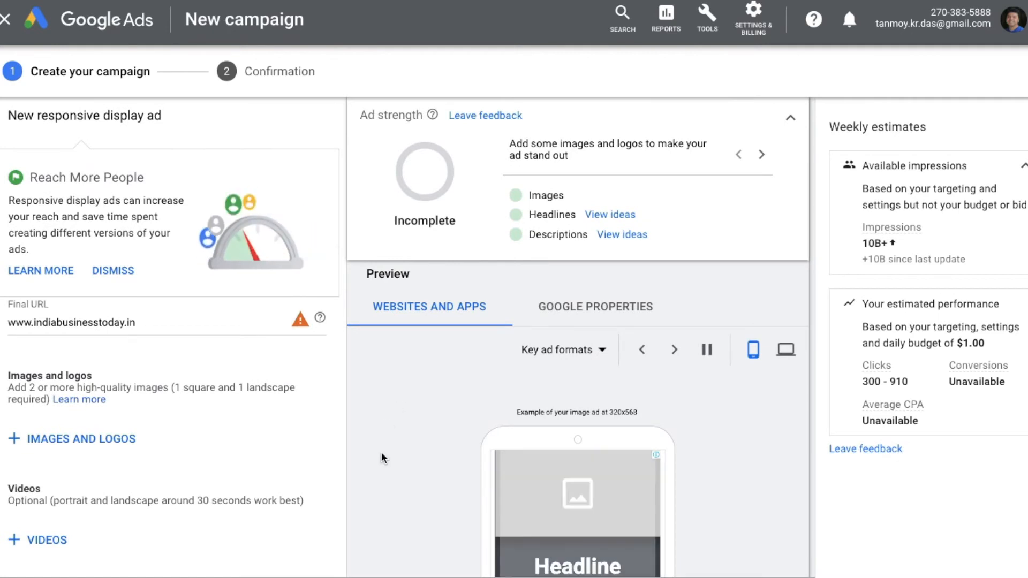
pyautogui.scroll(1, 382, 452)
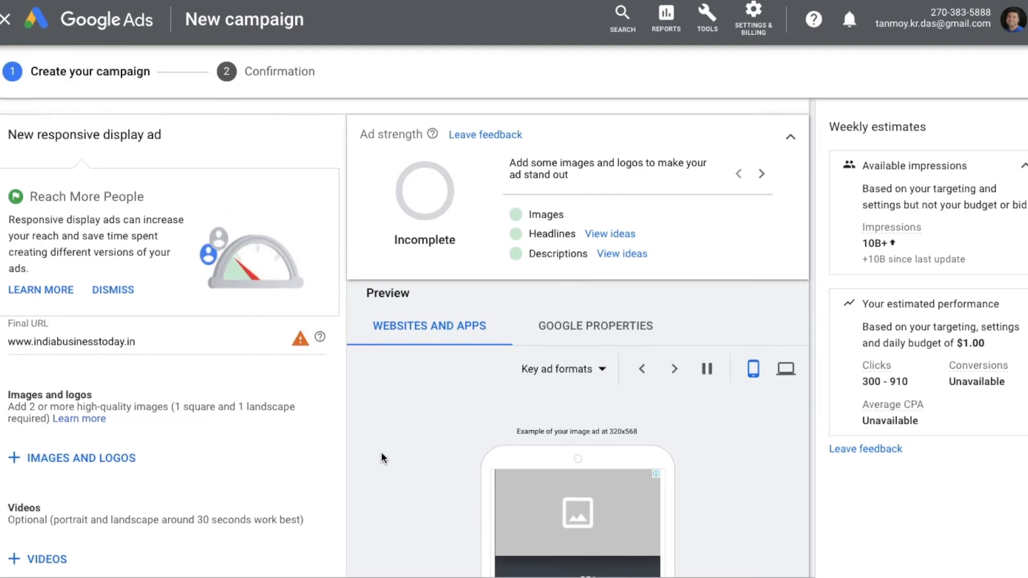
pyautogui.click(162, 346)
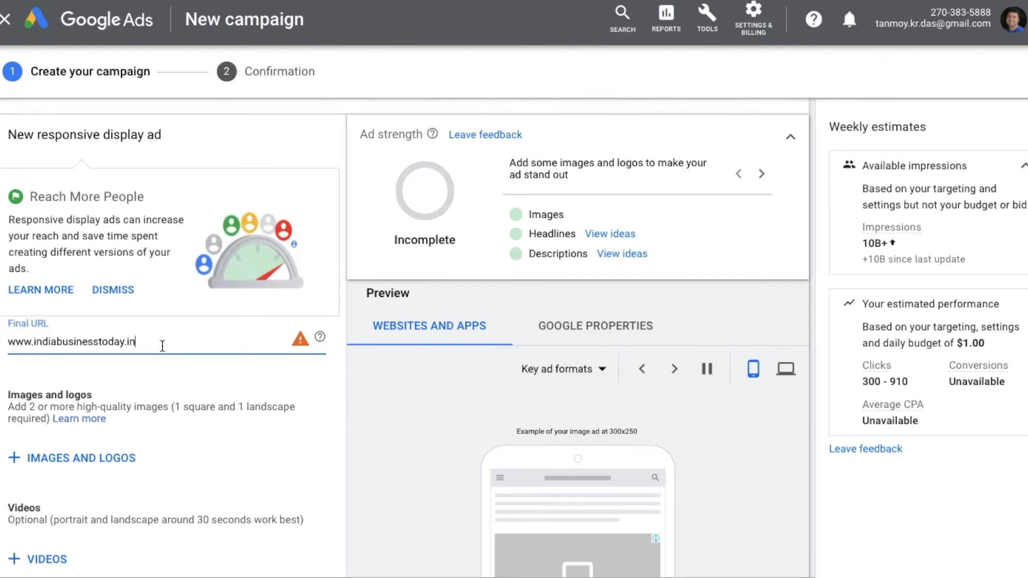
pyautogui.scroll(-2, 415, 462)
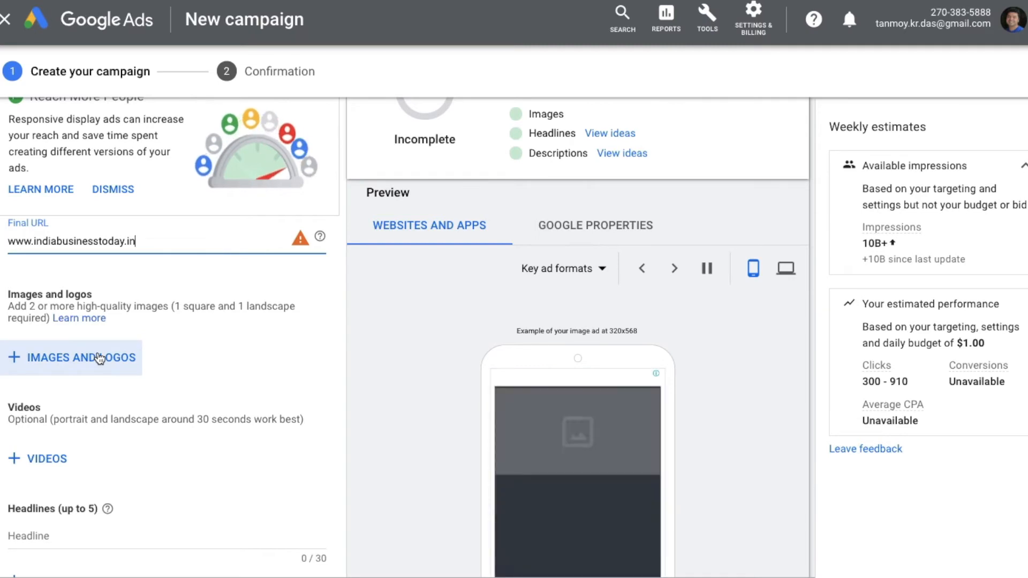
pyautogui.click(119, 241)
pyautogui.moveTo(10, 242); pyautogui.dragTo(8, 243)
pyautogui.hotkey('ctrl', 'c')
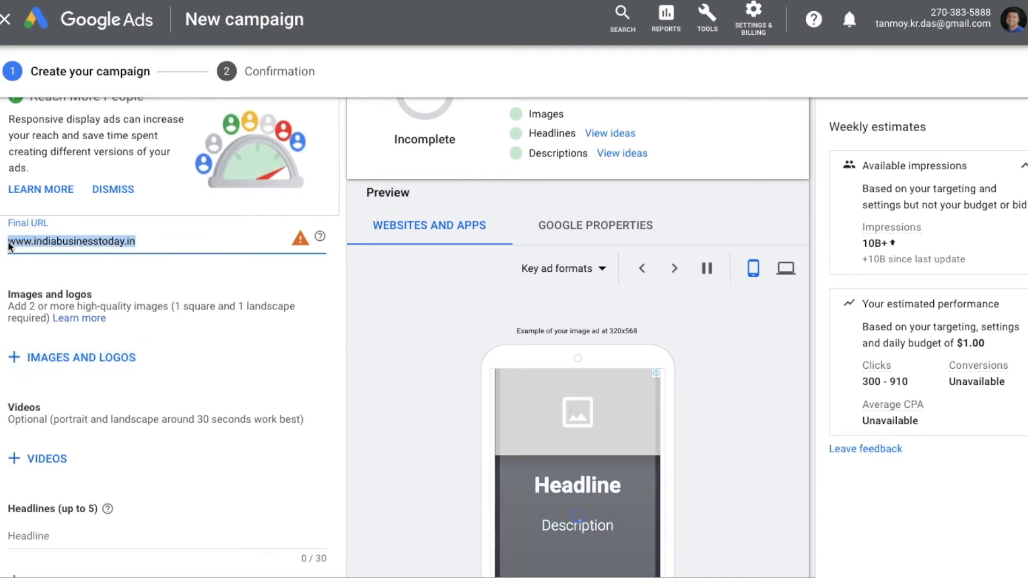
pyautogui.click(103, 362)
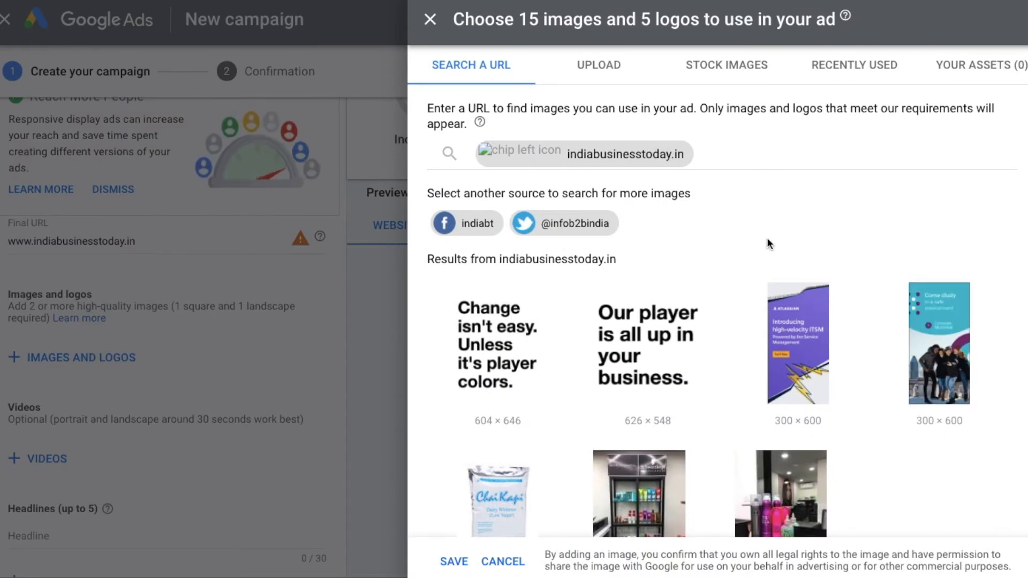
pyautogui.click(468, 230)
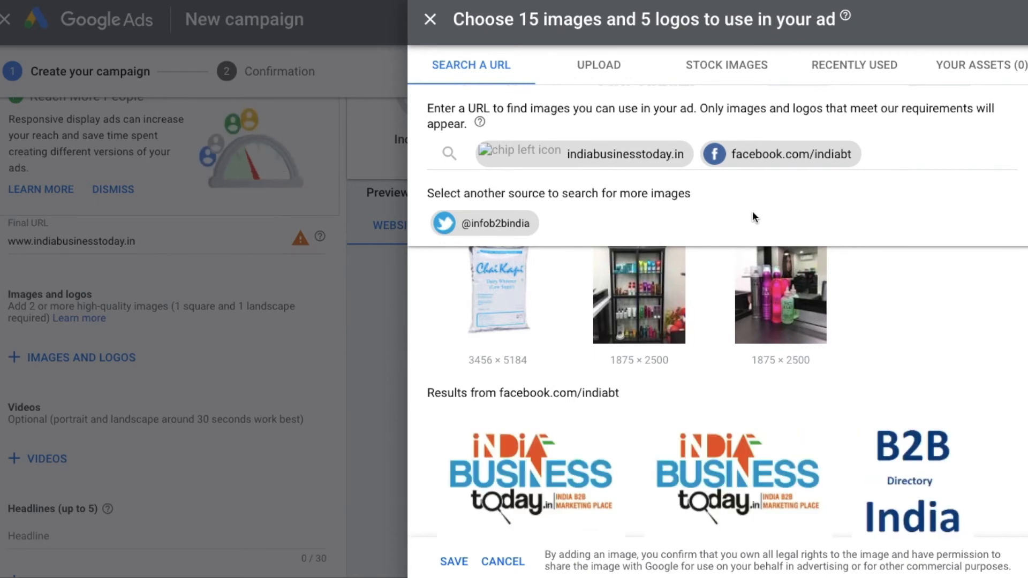
pyautogui.click(517, 223)
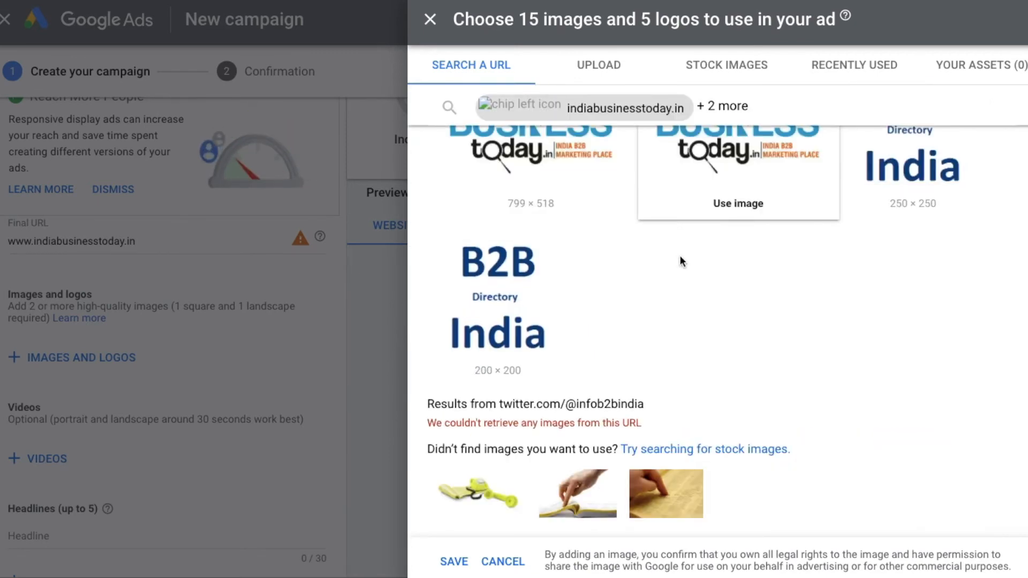
pyautogui.scroll(5, 867, 345)
pyautogui.scroll(5, 867, 349)
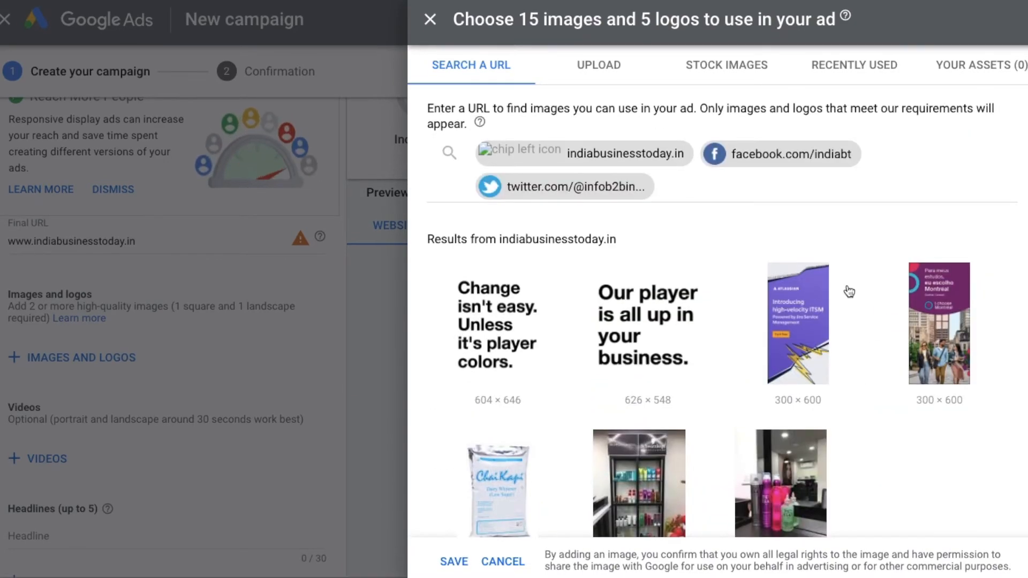
pyautogui.click(739, 79)
pyautogui.click(511, 137)
pyautogui.hotkey('ctrl', 'v')
pyautogui.press('Return')
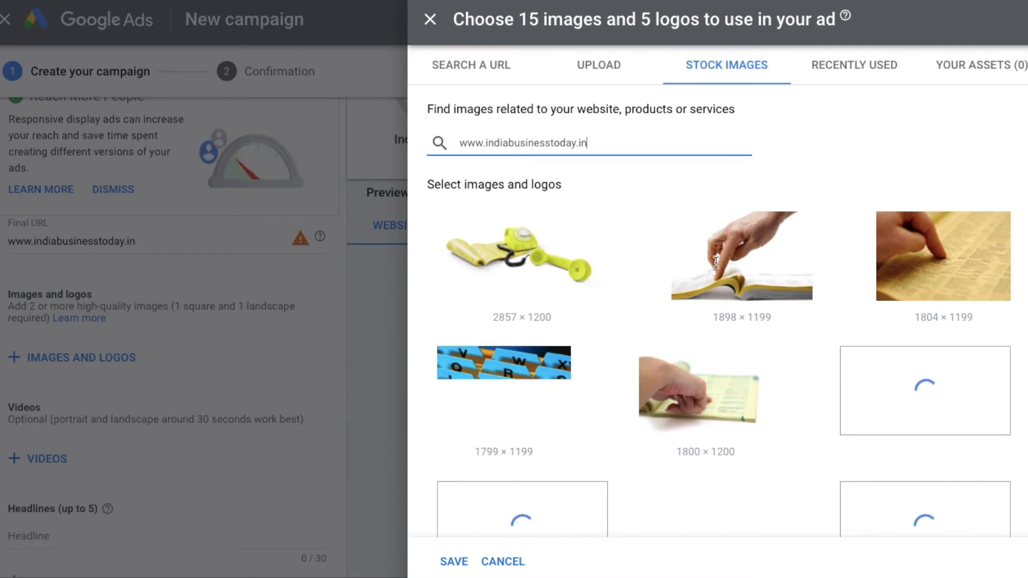
# Step: Select the blue stock image of a suited man touching network icons in two ratios and save it to the ad
pyautogui.scroll(-3, 727, 420)
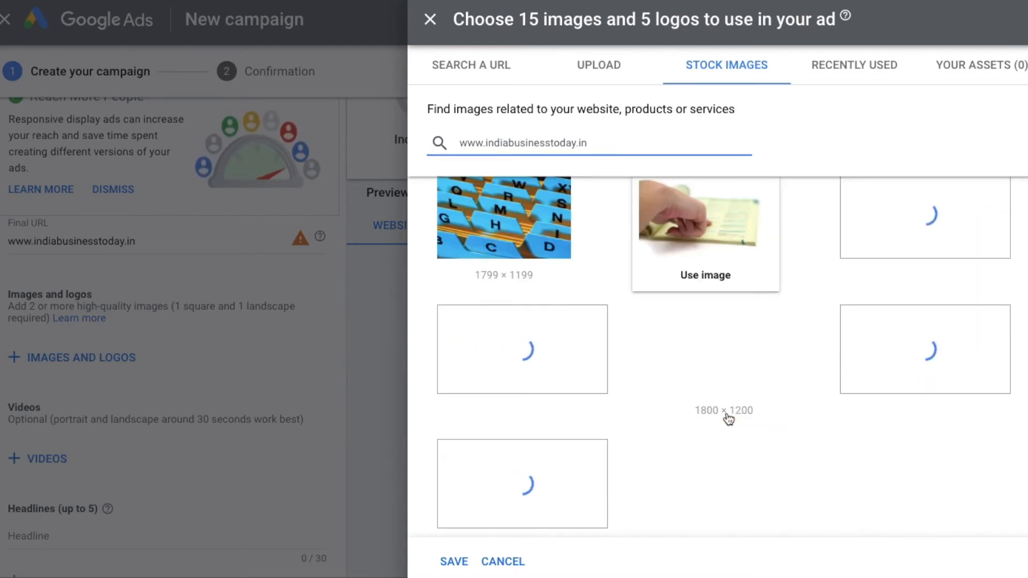
pyautogui.scroll(-1, 728, 420)
pyautogui.scroll(-1, 744, 348)
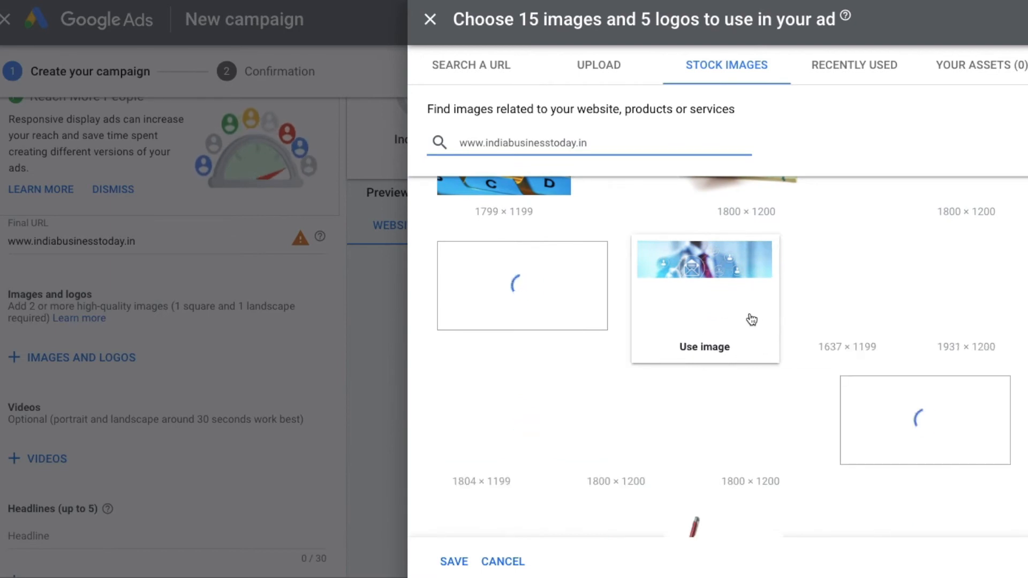
pyautogui.click(726, 319)
pyautogui.click(471, 563)
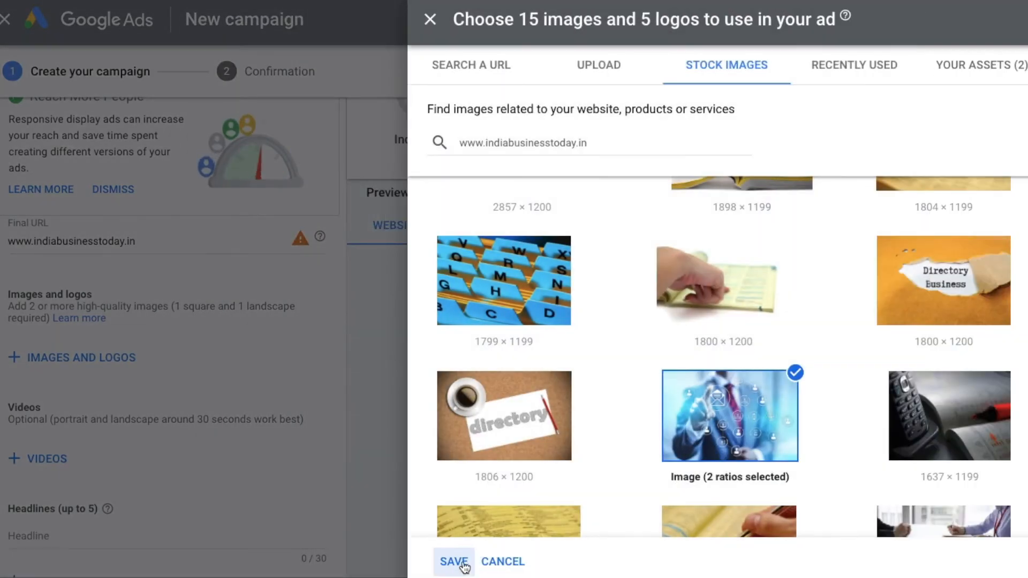
pyautogui.click(462, 565)
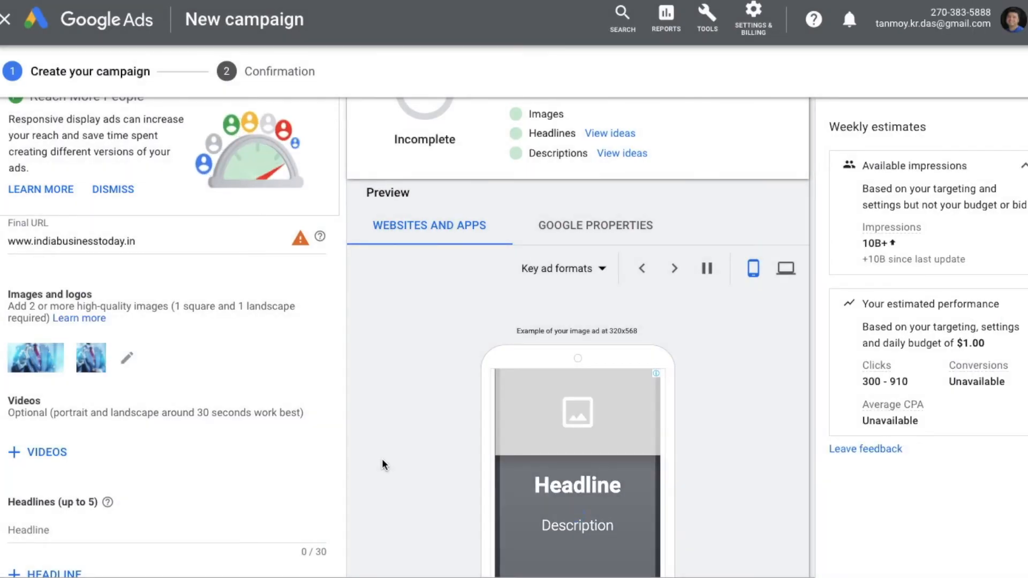
# Step: Enter "Best Business Directory For" as the ad's first headline
pyautogui.scroll(-2, 382, 459)
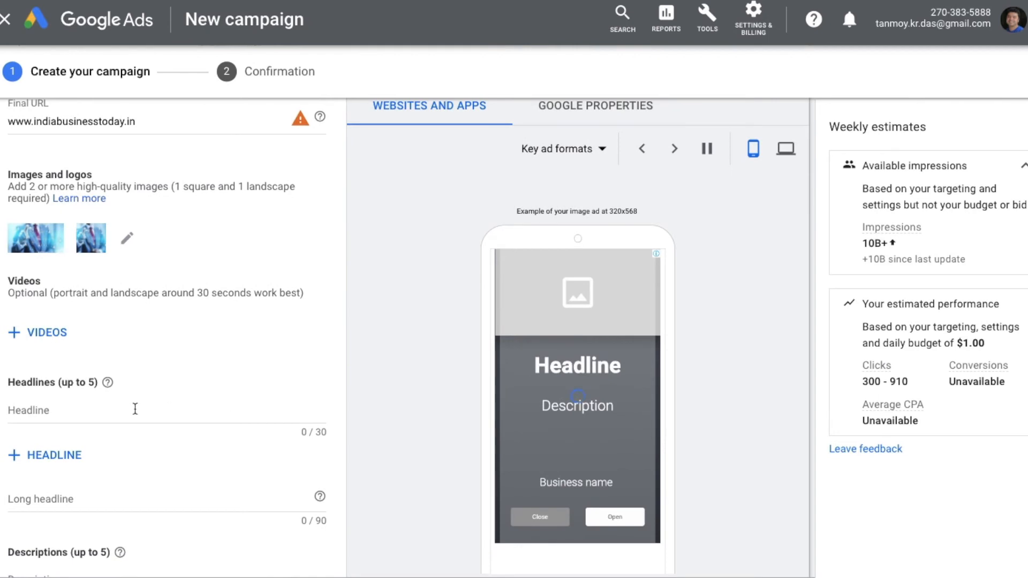
pyautogui.write('Bes')
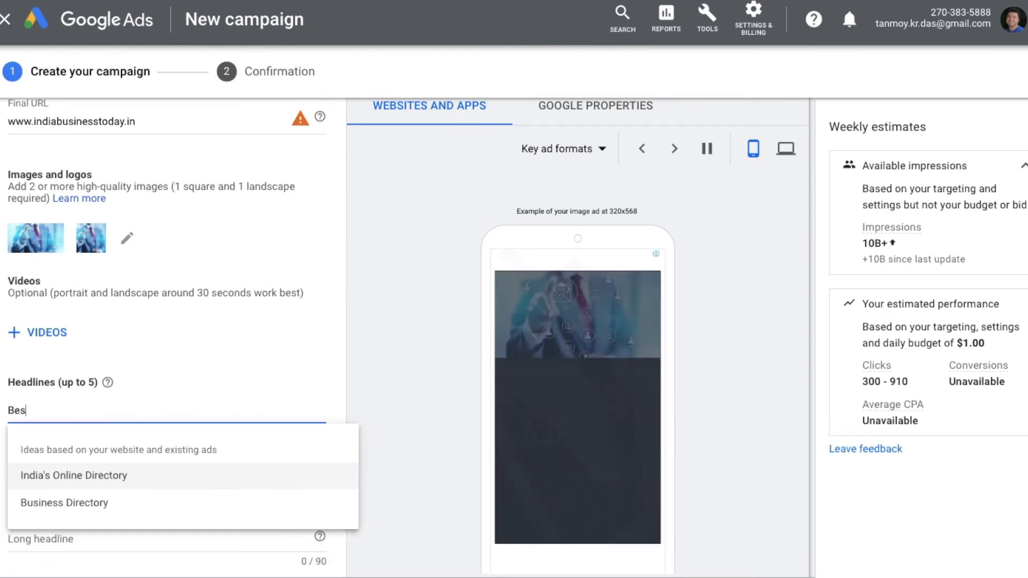
pyautogui.write('t Busin')
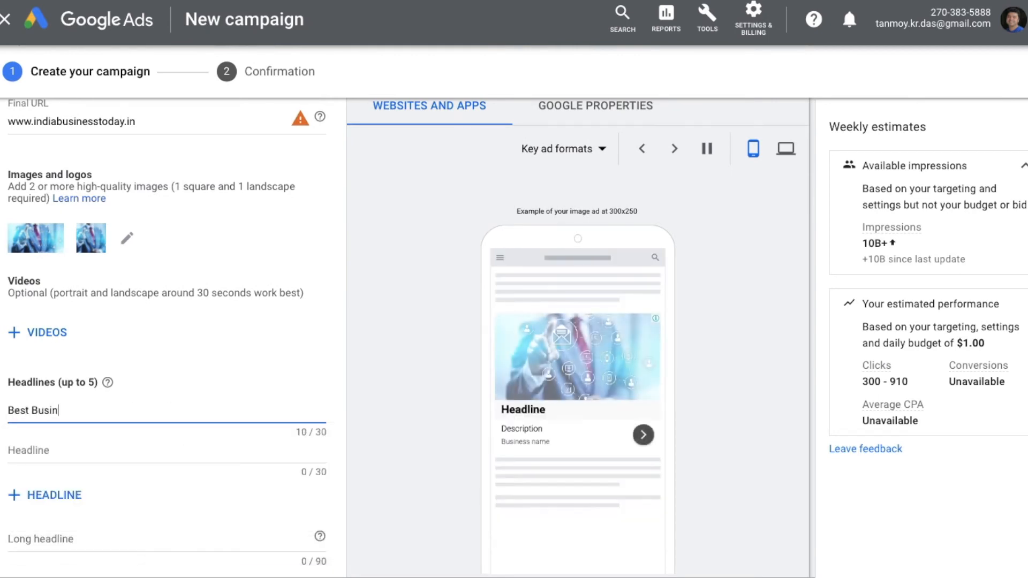
pyautogui.write('ess Directory For')
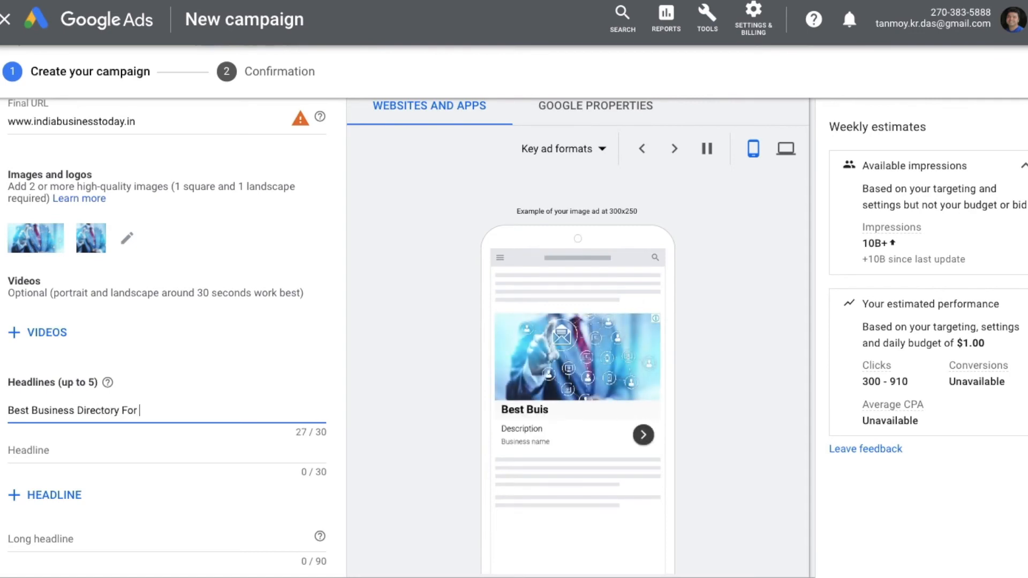
pyautogui.press('Tab')
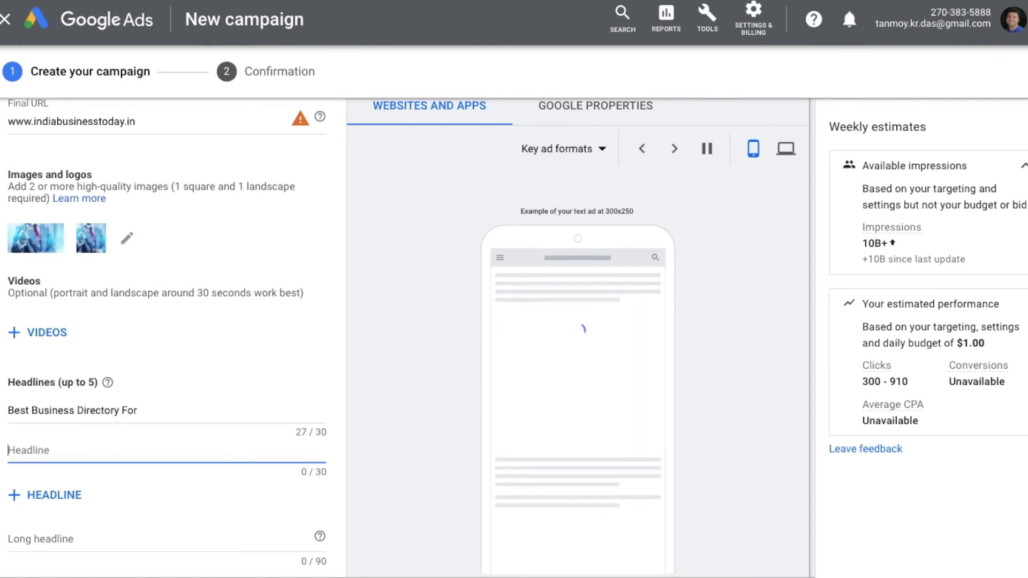
pyautogui.write('A')
pyautogui.press('BackSpace')
pyautogui.press('BackSpace')
pyautogui.press('BackSpace')
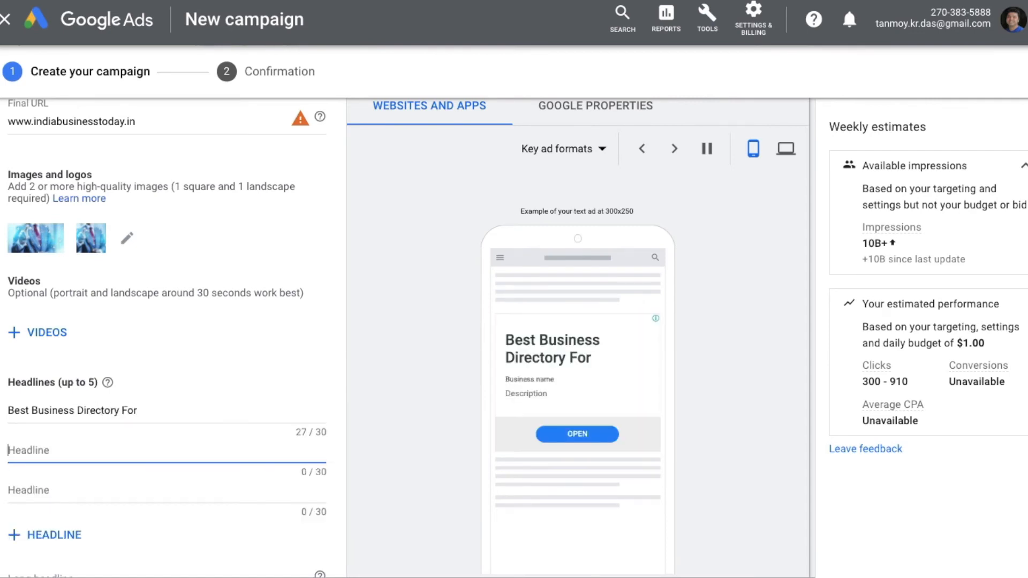
pyautogui.click(155, 408)
pyautogui.write('All.')
pyautogui.press('BackSpace')
pyautogui.press('BackSpace')
pyautogui.press('BackSpace')
pyautogui.press('BackSpace')
pyautogui.press('BackSpace')
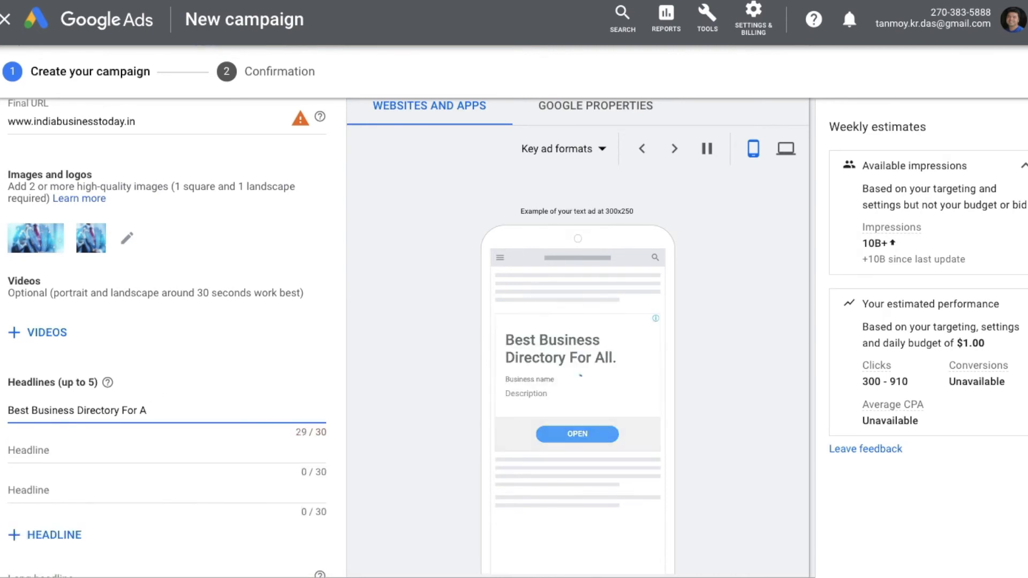
# Step: Enter "All. Best Deals Available For" as the second headline
pyautogui.click(28, 451)
pyautogui.write('All.')
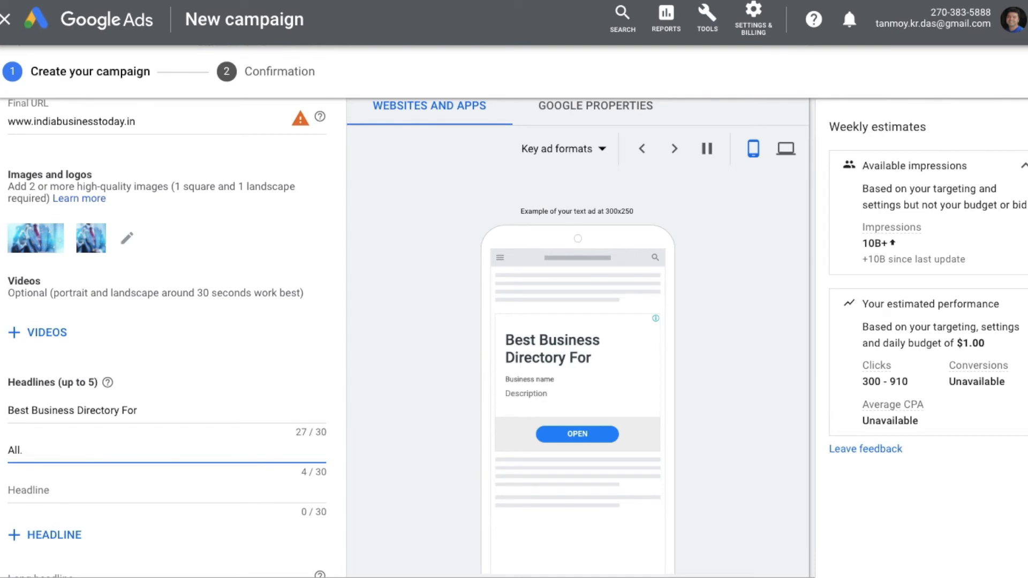
pyautogui.write('Best Deals Available For')
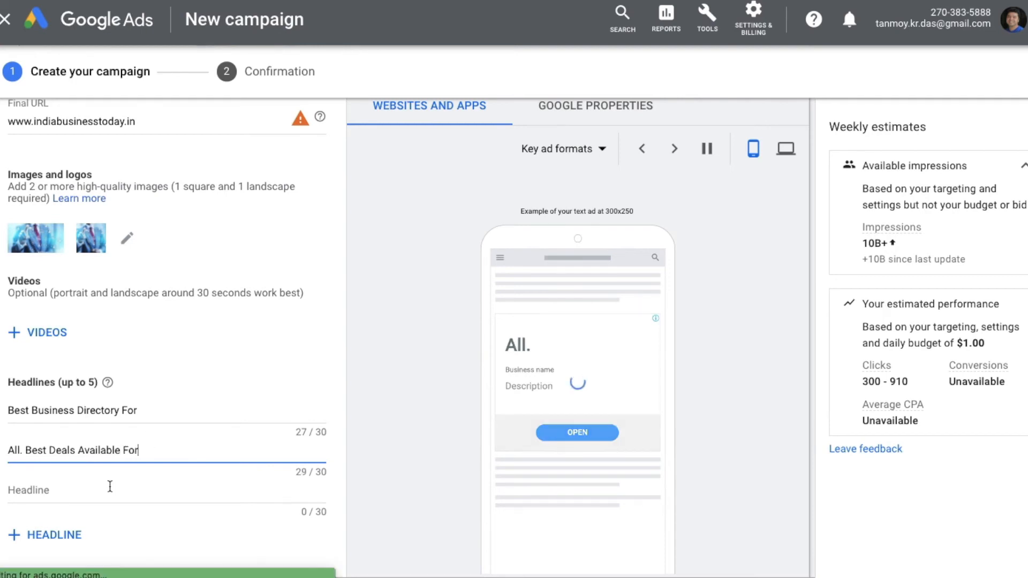
# Step: Enter "Everyone. Connect With Buyers" as the third headline
pyautogui.click(117, 485)
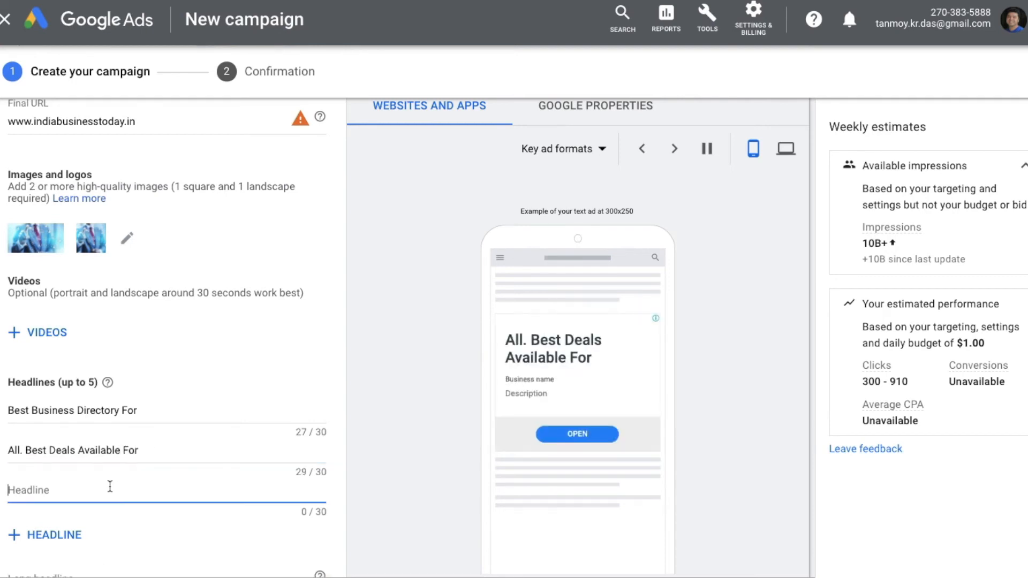
pyautogui.write('Everyone. ')
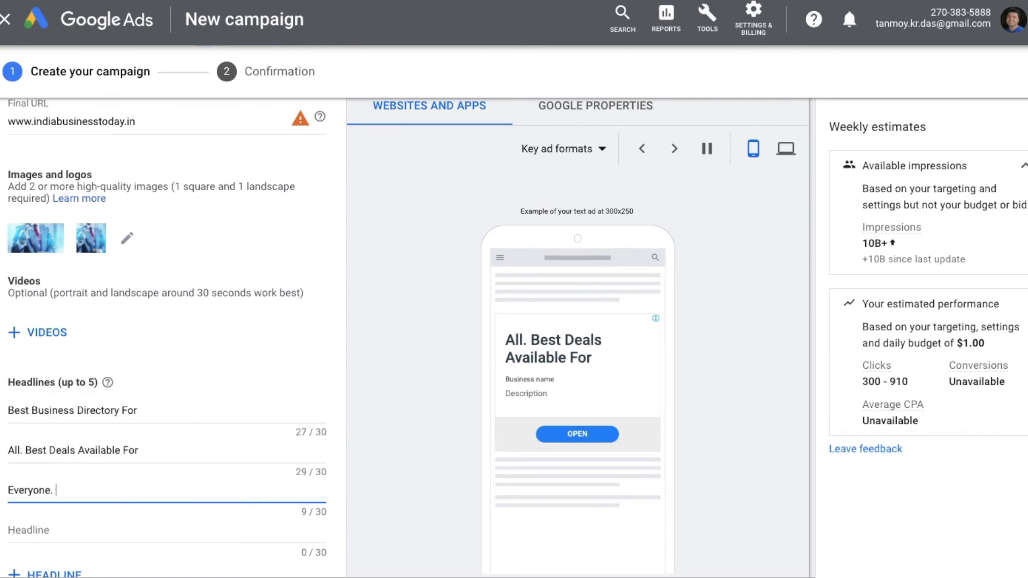
pyautogui.write('Co')
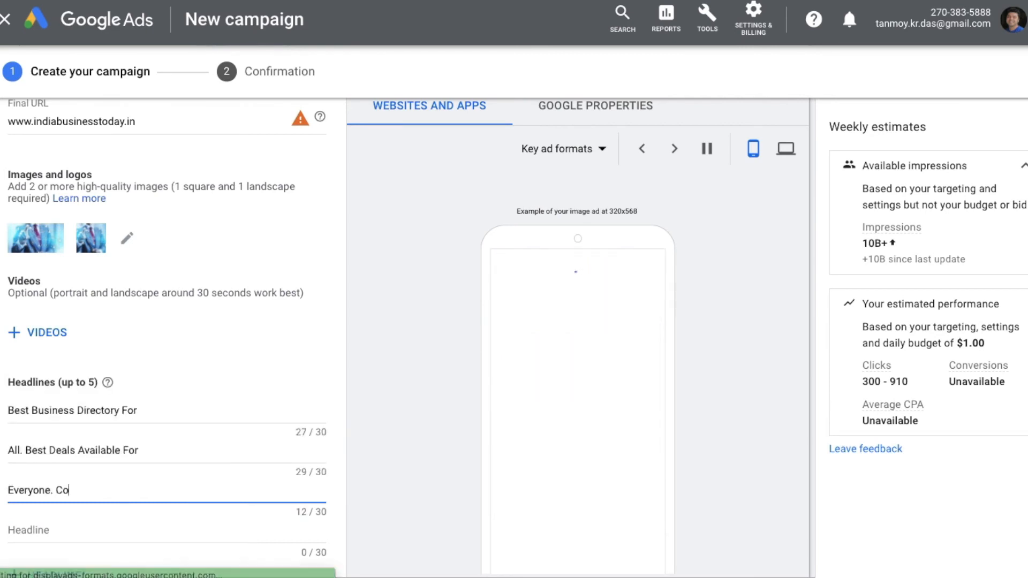
pyautogui.write('nnect With')
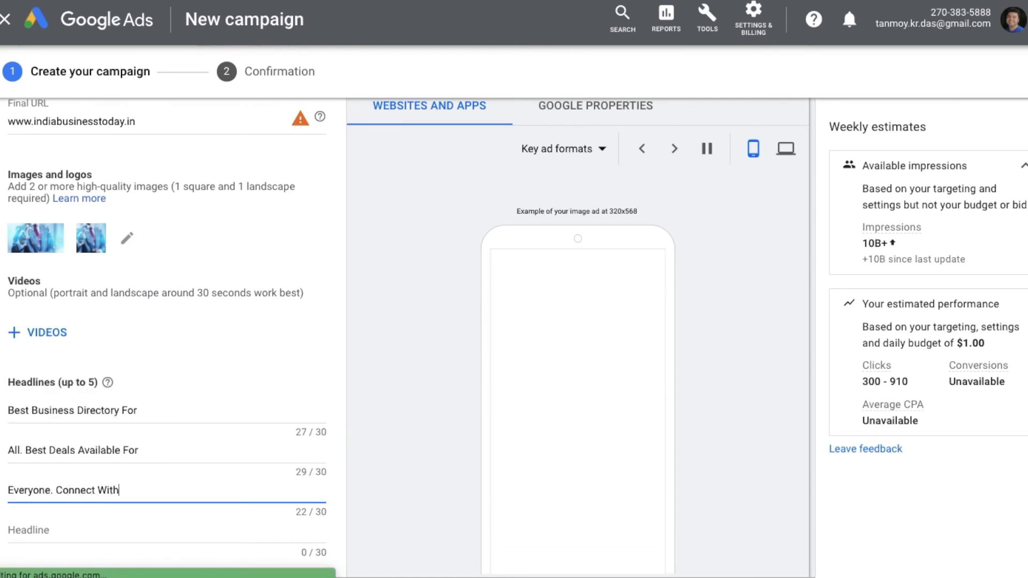
pyautogui.write(' Buyers')
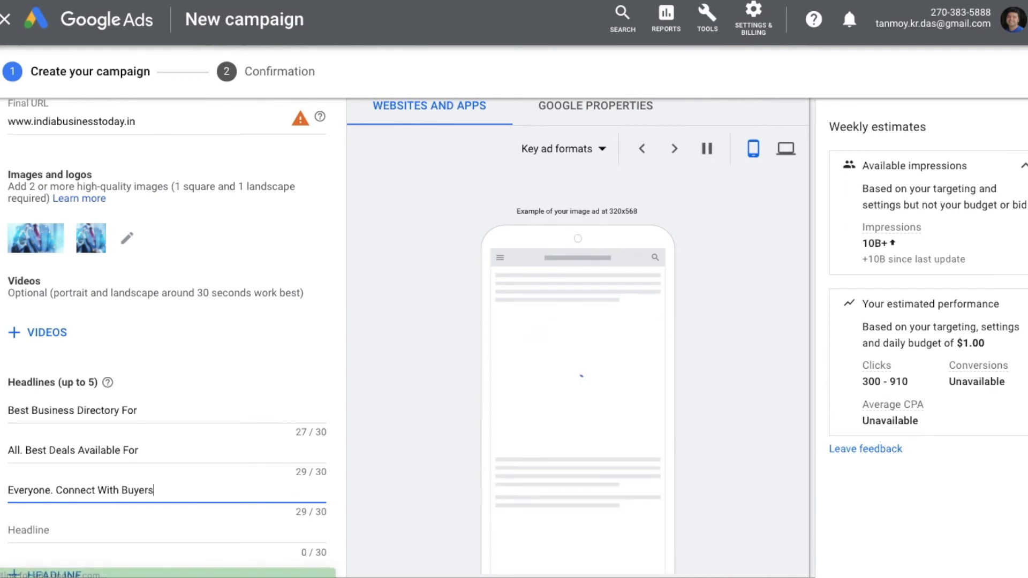
# Step: Enter "And Sellers. Best Deals" as the opening words of the ad's fourth headline
pyautogui.click(84, 530)
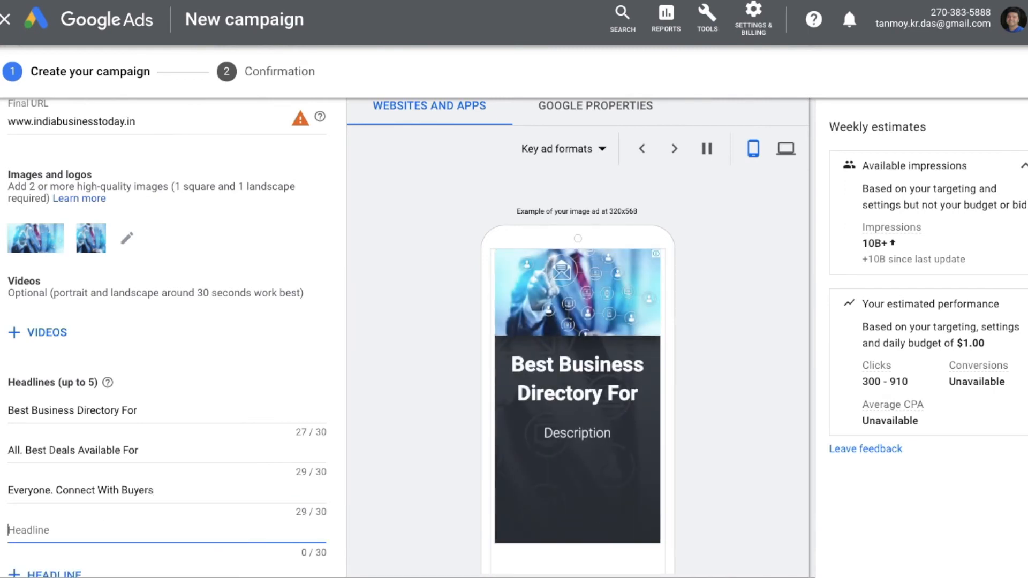
pyautogui.write('And Sellers.')
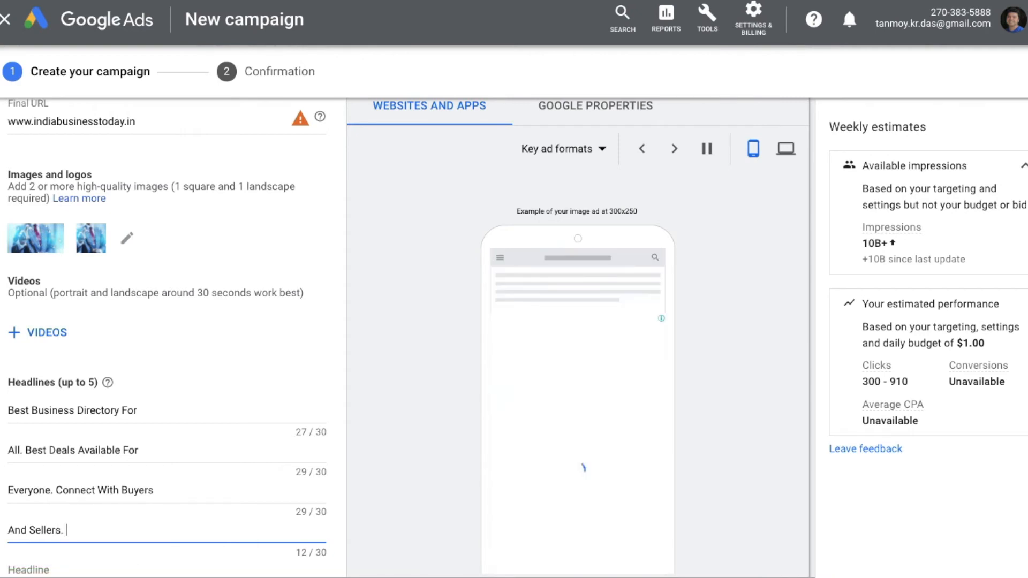
pyautogui.write(' Bes')
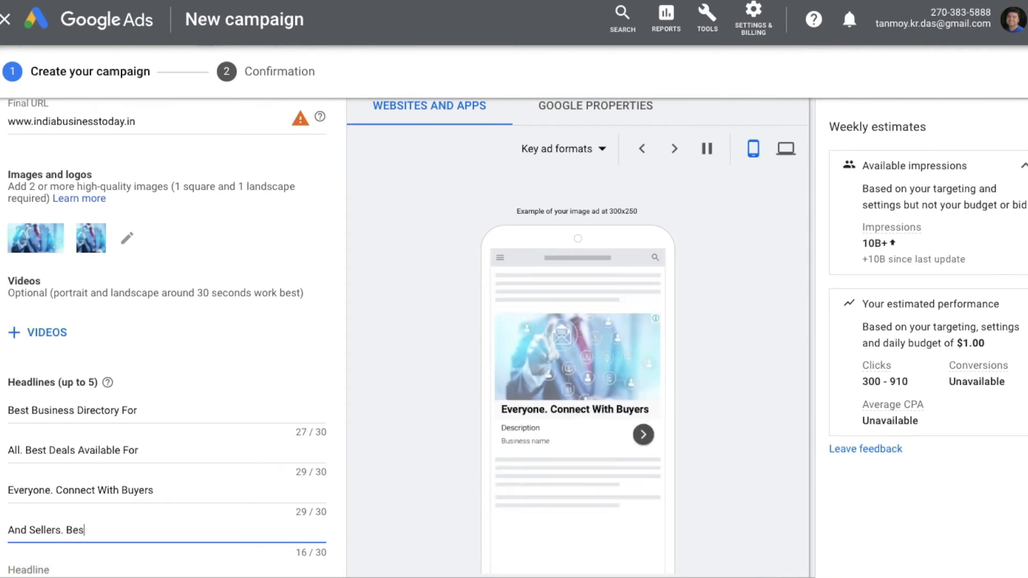
pyautogui.write('t Deals A')
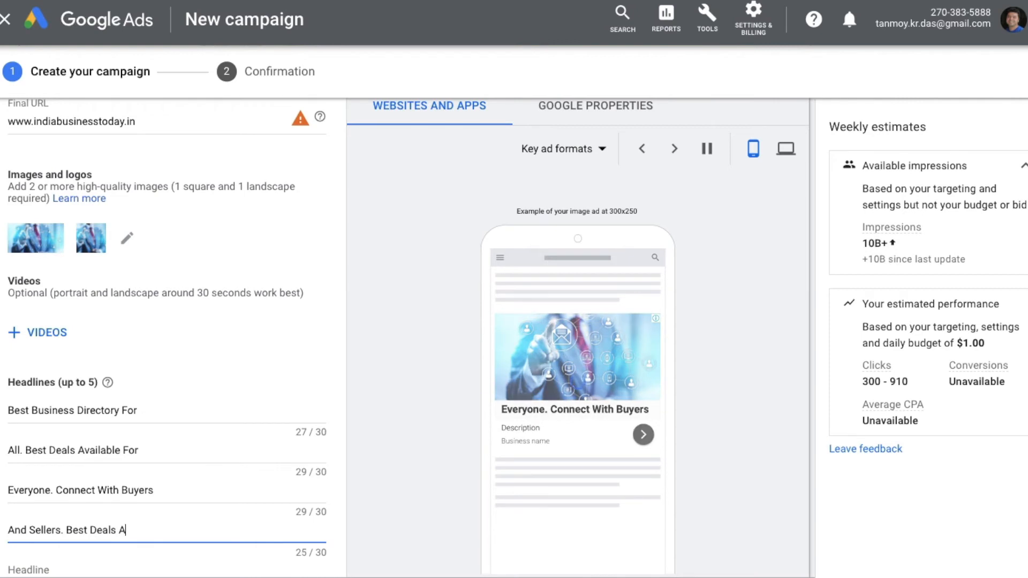
pyautogui.write('vailable')
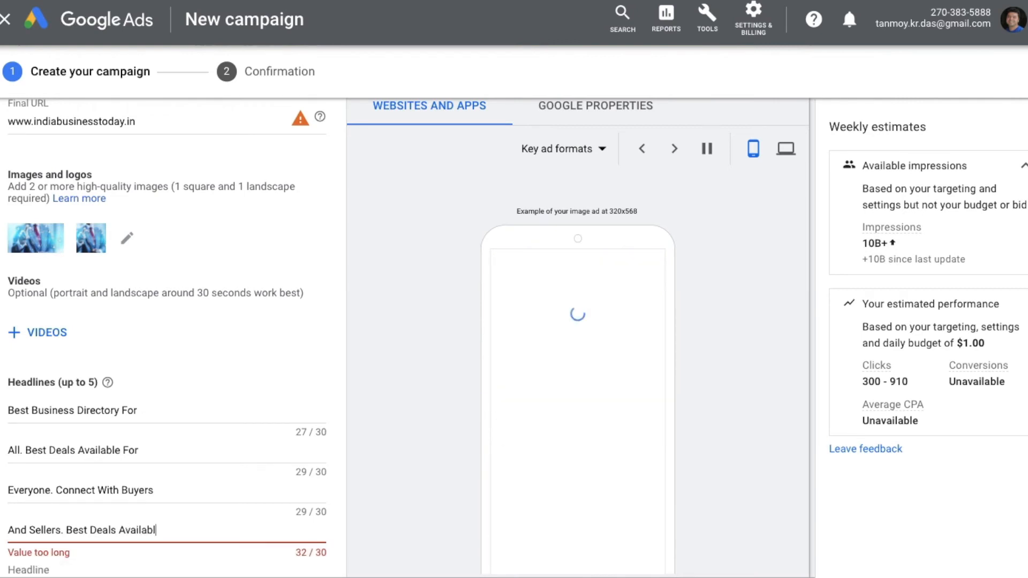
pyautogui.press('BackSpace')
pyautogui.press('BackSpace')
pyautogui.press('BackSpace')
pyautogui.press('BackSpace')
pyautogui.press('BackSpace')
pyautogui.press('BackSpace')
pyautogui.press('BackSpace')
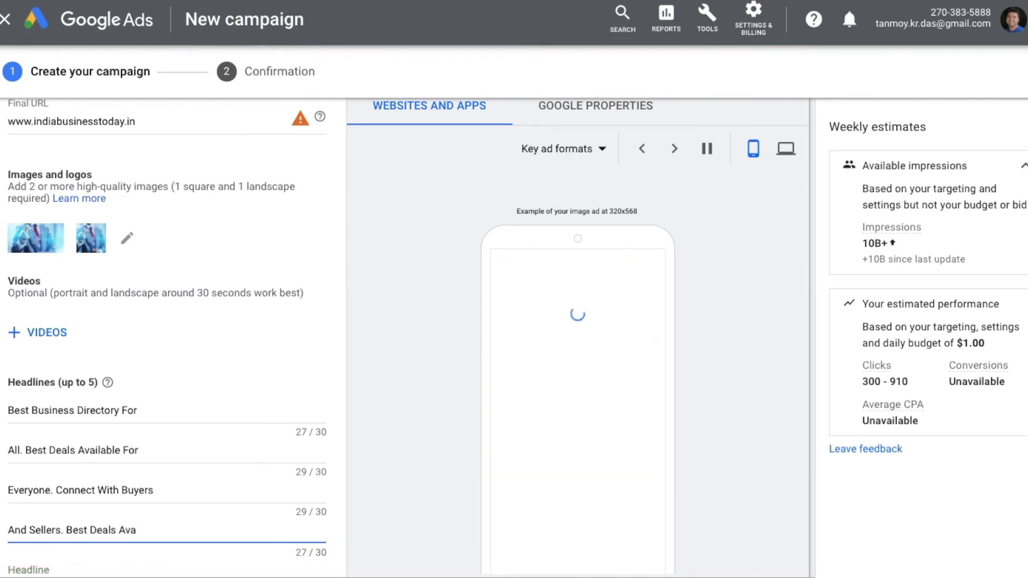
pyautogui.press('BackSpace')
pyautogui.press('BackSpace')
pyautogui.press('BackSpace')
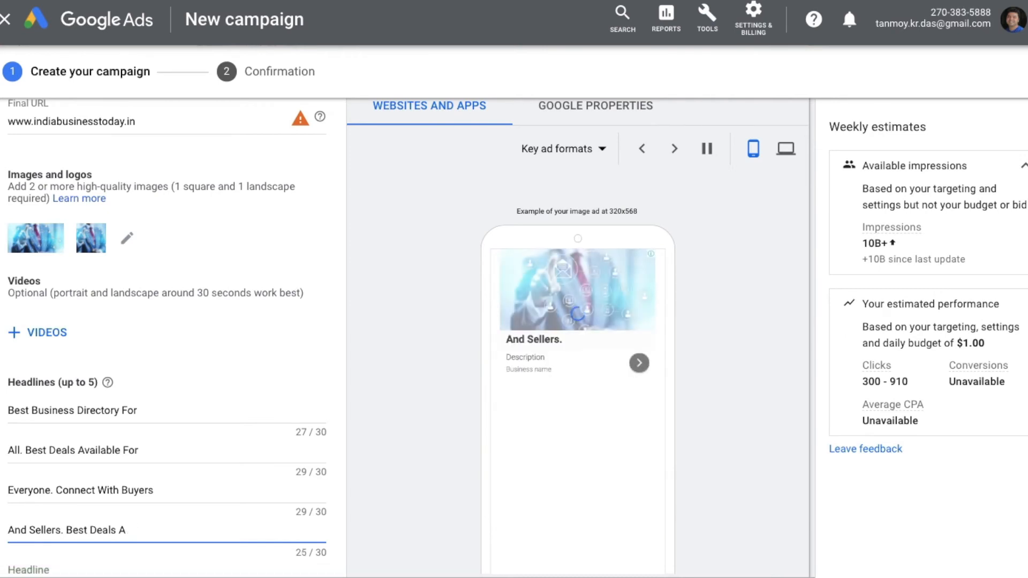
pyautogui.write('S')
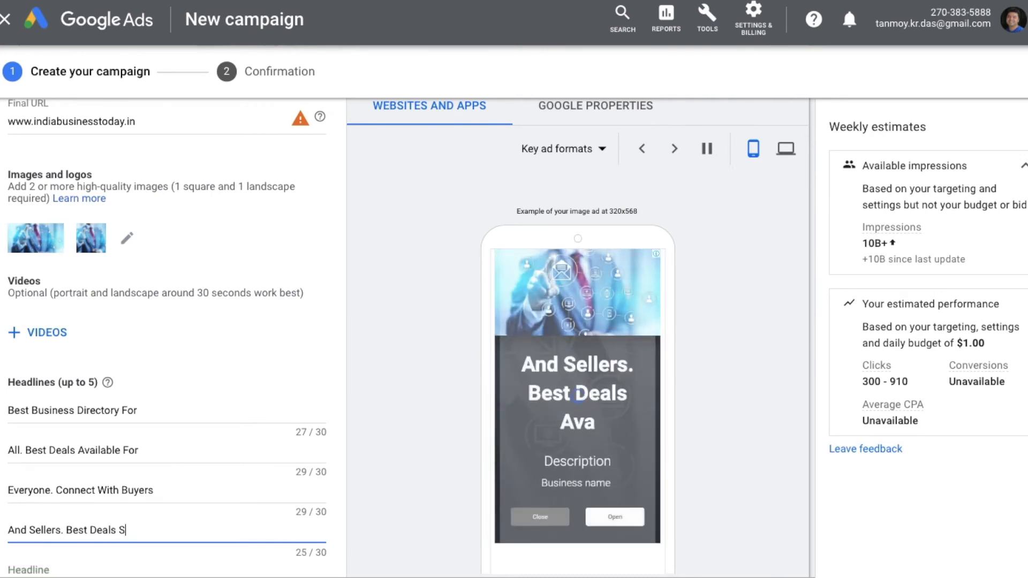
pyautogui.write('re')
pyautogui.press('BackSpace')
pyautogui.press('BackSpace')
pyautogui.press('BackSpace')
pyautogui.write('Are Here')
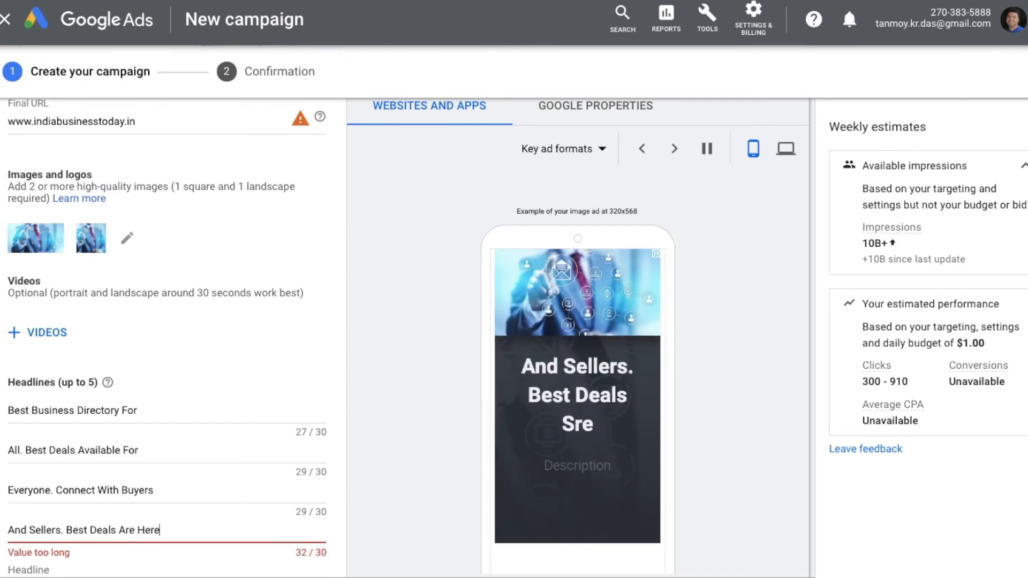
pyautogui.press('BackSpace')
pyautogui.press('BackSpace')
pyautogui.press('BackSpace')
pyautogui.press('BackSpace')
pyautogui.press('BackSpace')
pyautogui.press('BackSpace')
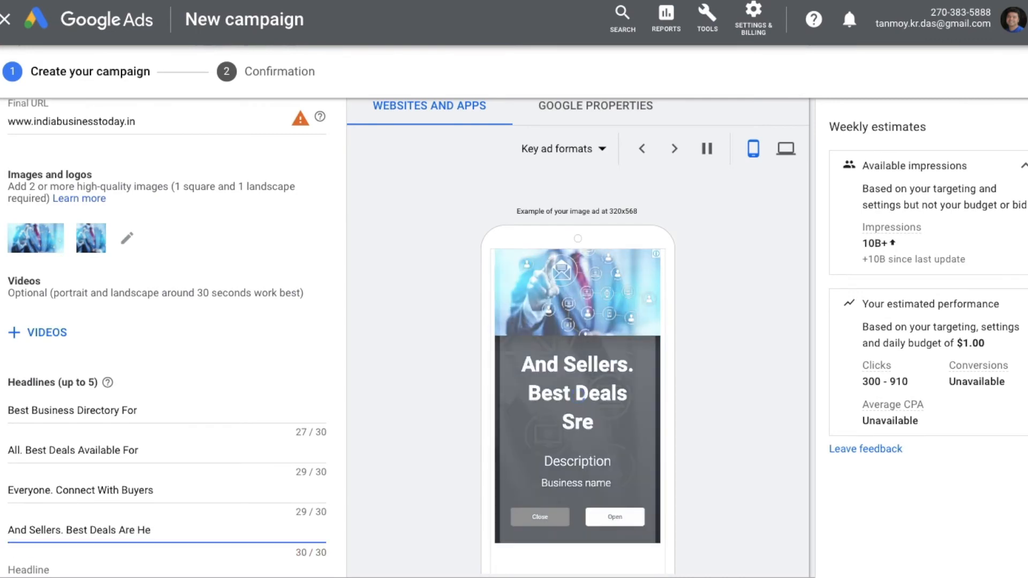
pyautogui.press('BackSpace')
pyautogui.press('BackSpace')
# Step: Complete the fourth headline so it reads "And Sellers. Best Deals For"
pyautogui.write('For All')
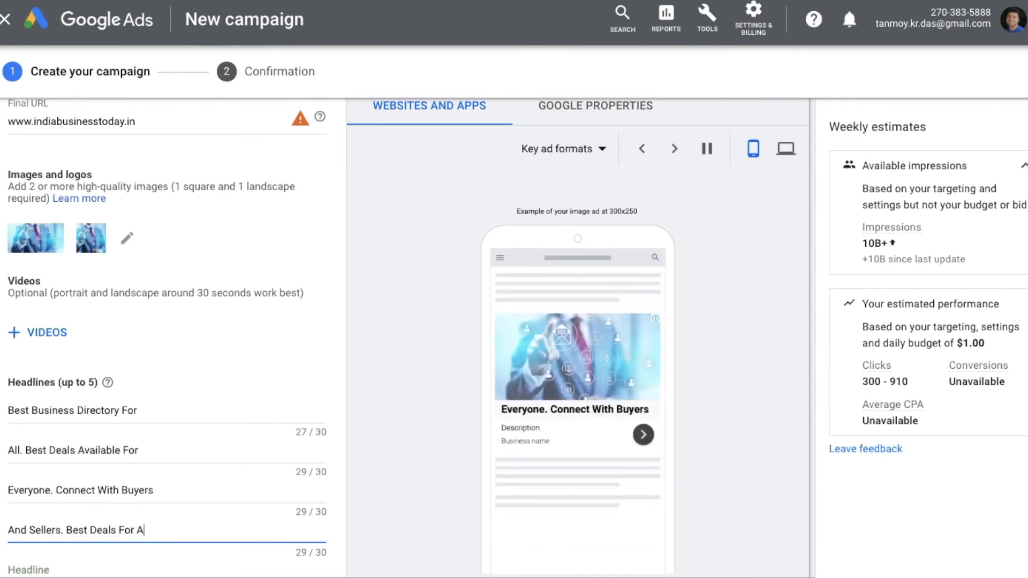
pyautogui.press('BackSpace')
pyautogui.press('BackSpace')
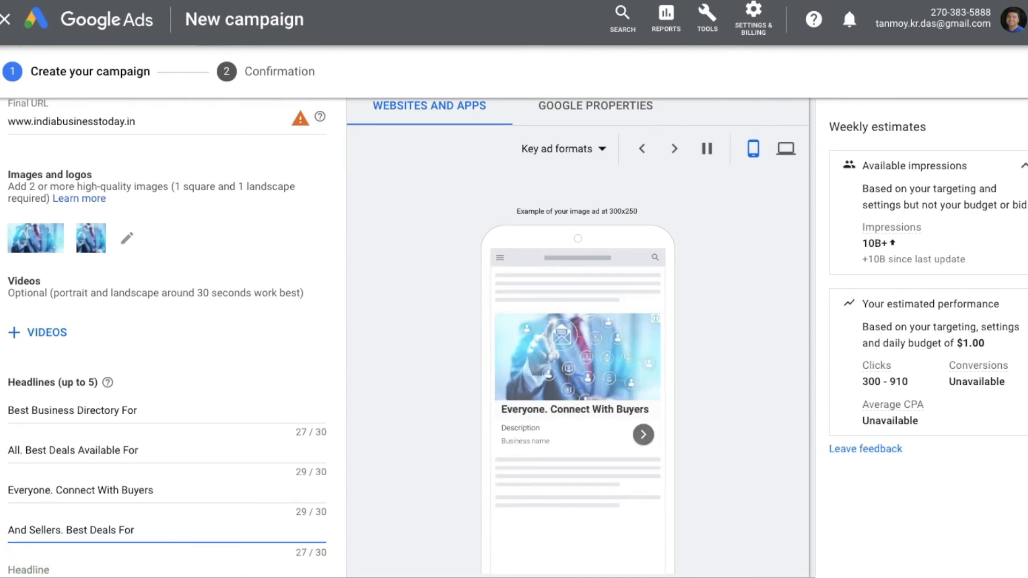
# Step: Enter "Everyone. Come And Register." as the fifth headline
pyautogui.scroll(-2, 59, 533)
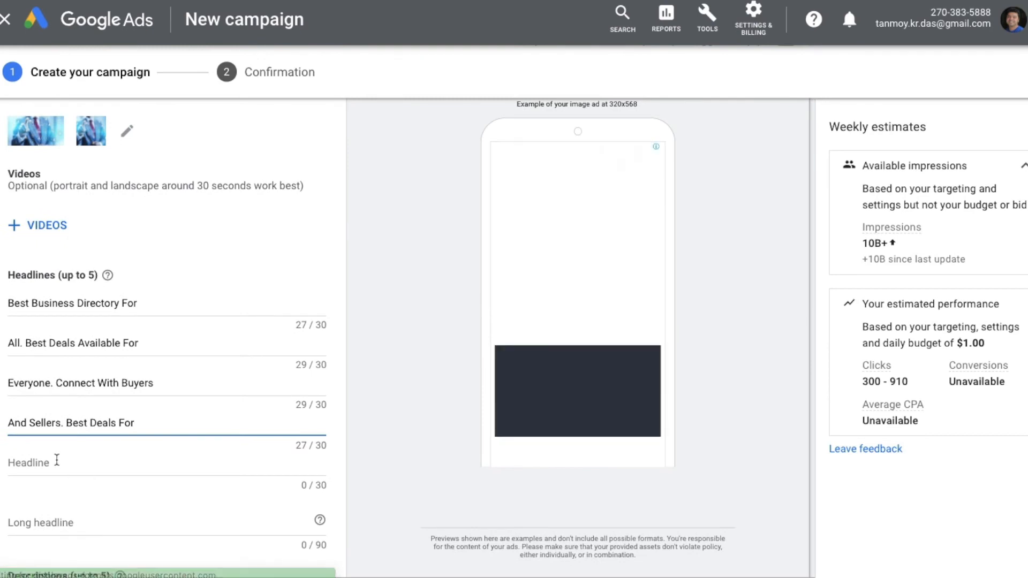
pyautogui.click(57, 460)
pyautogui.write('Everyone. Come')
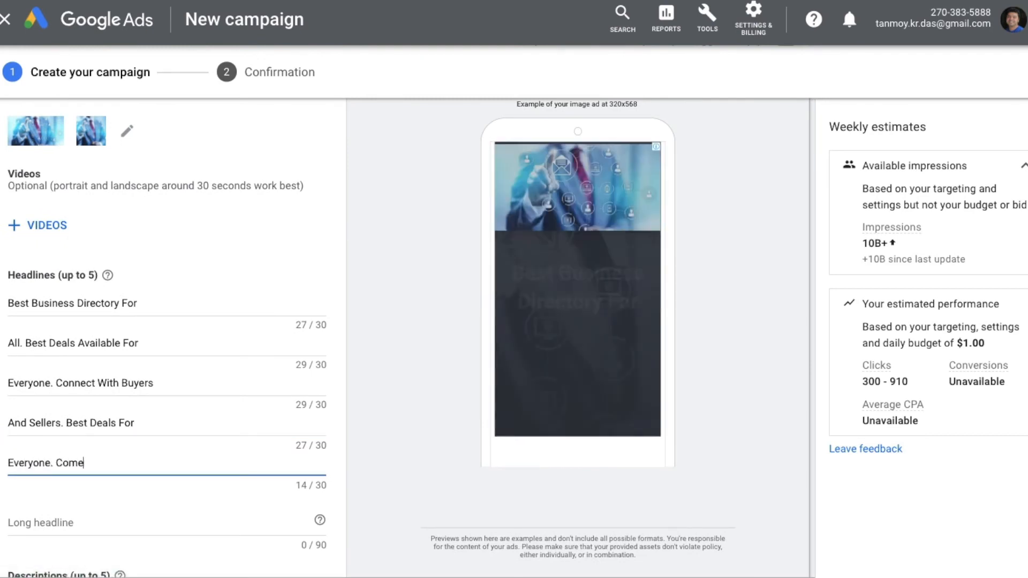
pyautogui.write(' And Re')
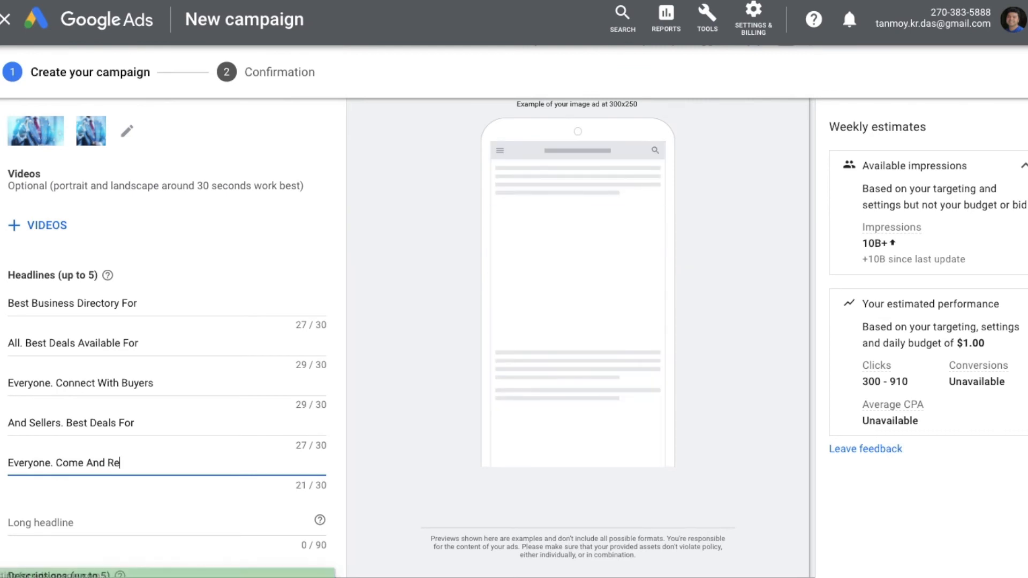
pyautogui.write('gister.')
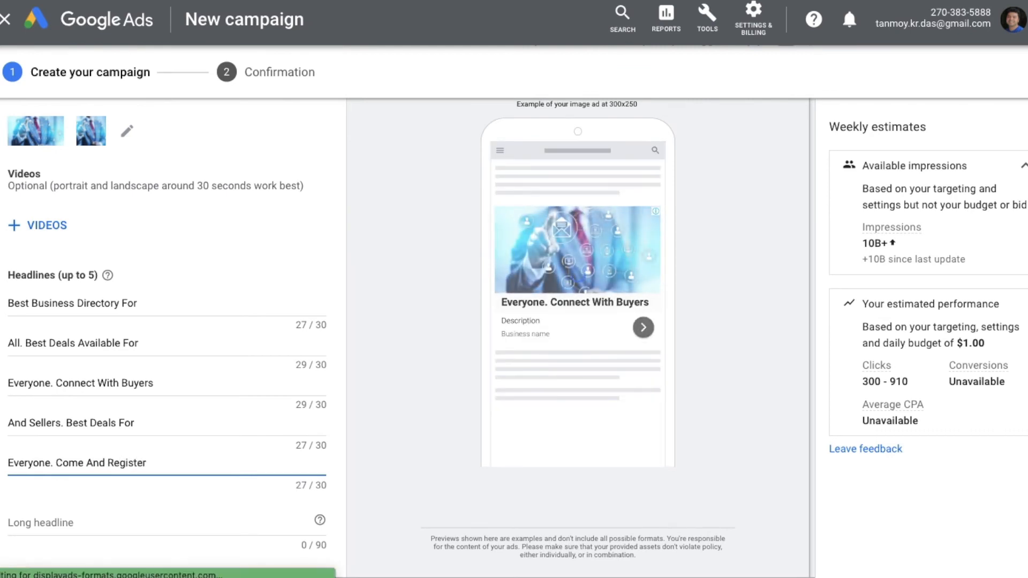
# Step: Enter "This Is The Best Way To Grow The Business. Connect With Buyers And Sellers Here." as the long headline
pyautogui.click(37, 521)
pyautogui.scroll(-2, 147, 491)
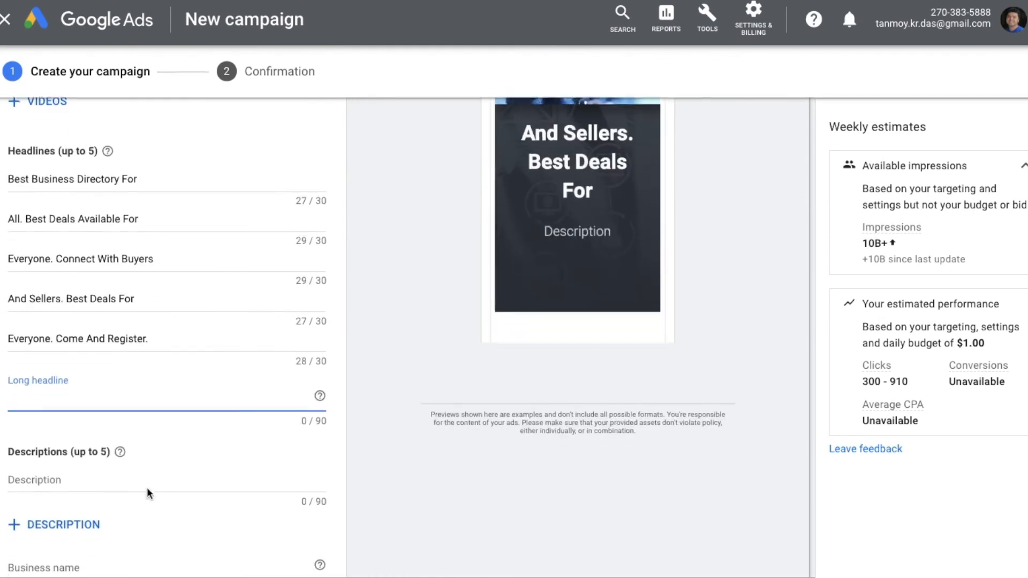
pyautogui.write('This ')
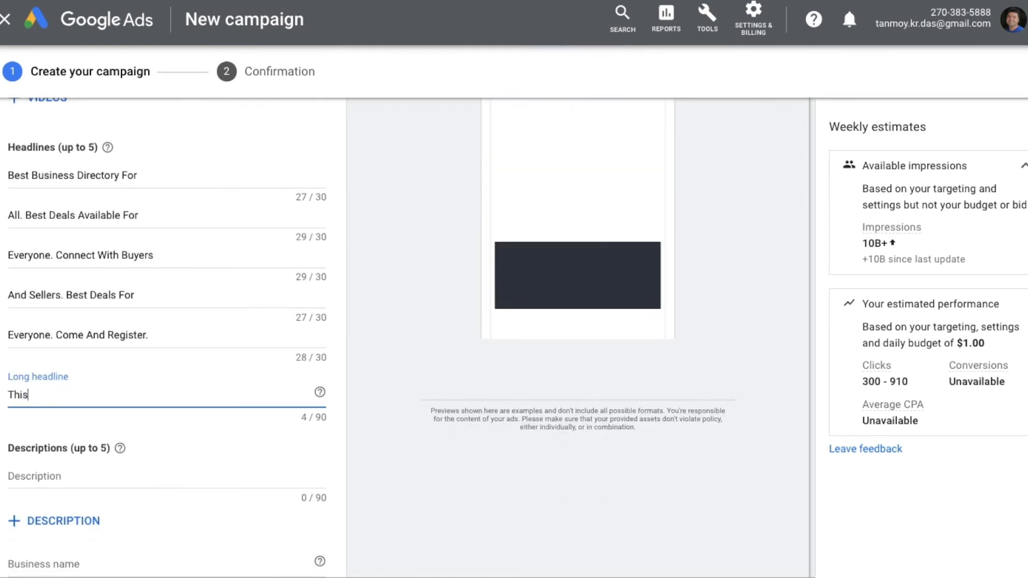
pyautogui.write('Is The Best Way T')
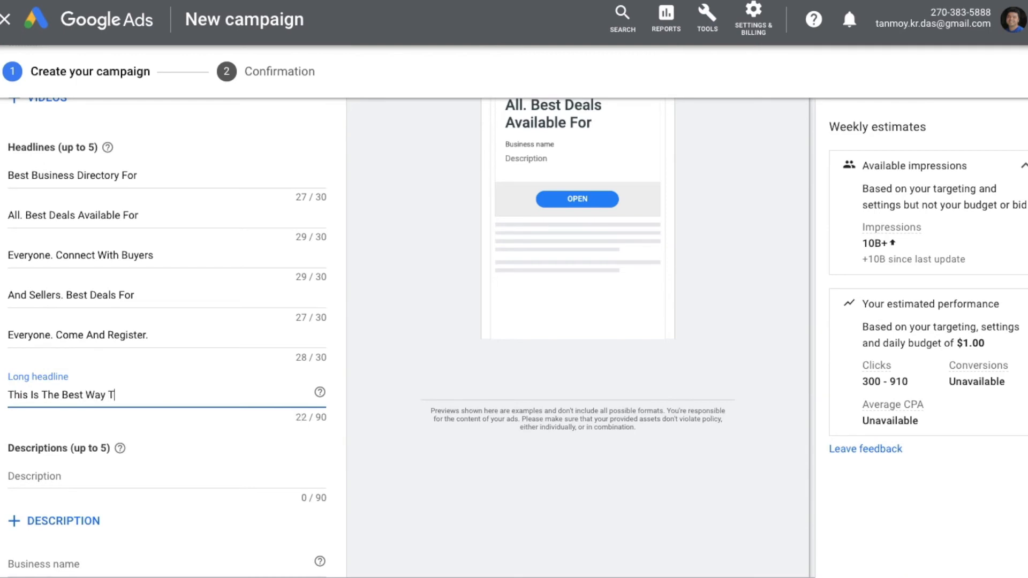
pyautogui.write('o Grow The Business. Connect With B')
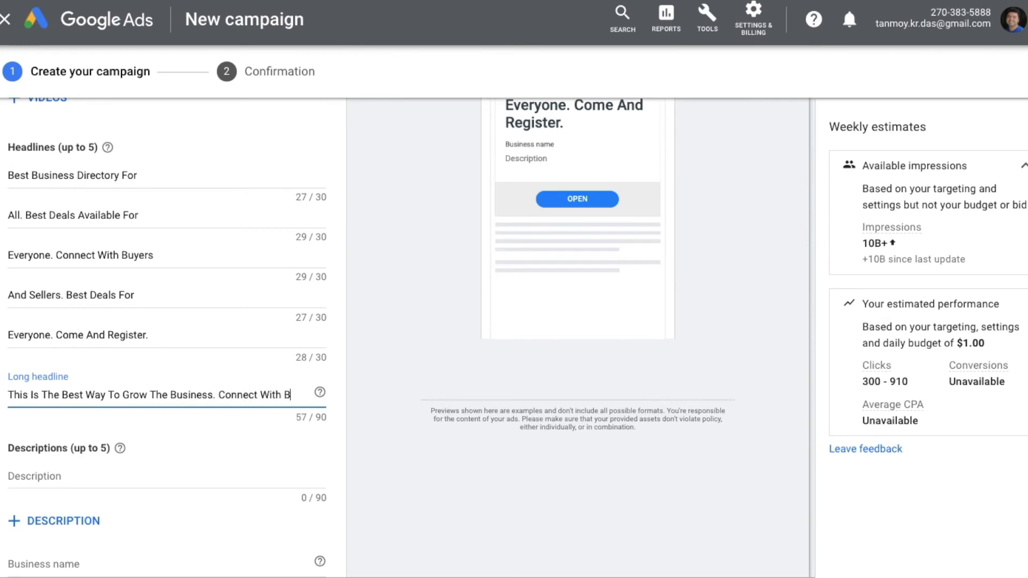
pyautogui.write('uyers And Sellers Here.')
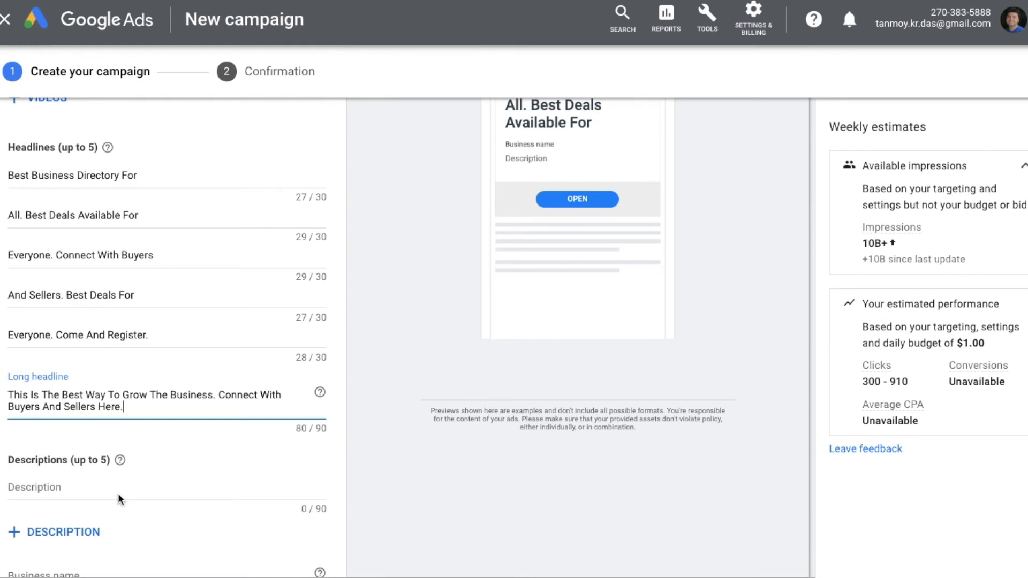
# Step: Enter "Best Deals Available For All." as the ad's first description
pyautogui.click(118, 494)
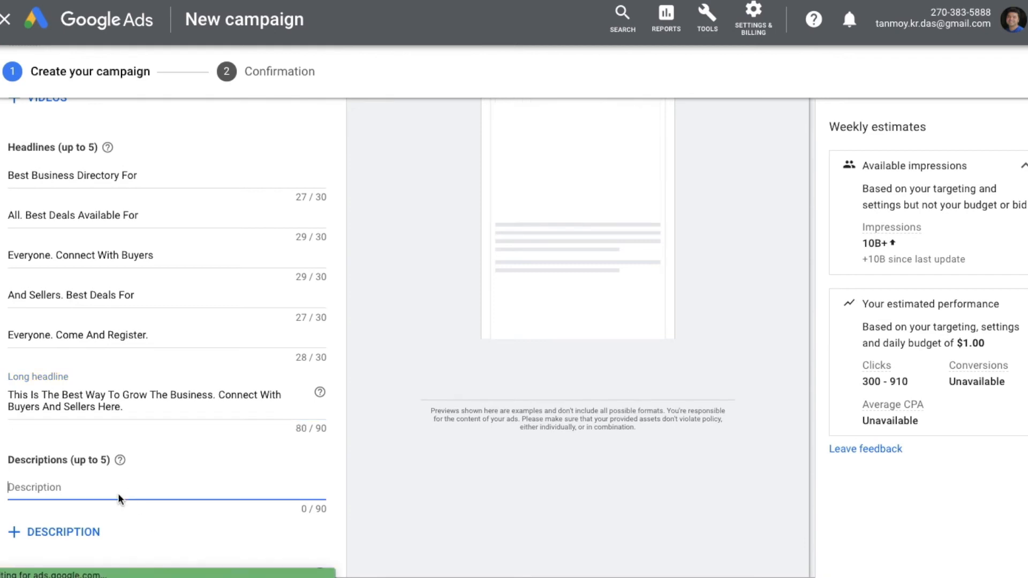
pyautogui.write('Best Deals')
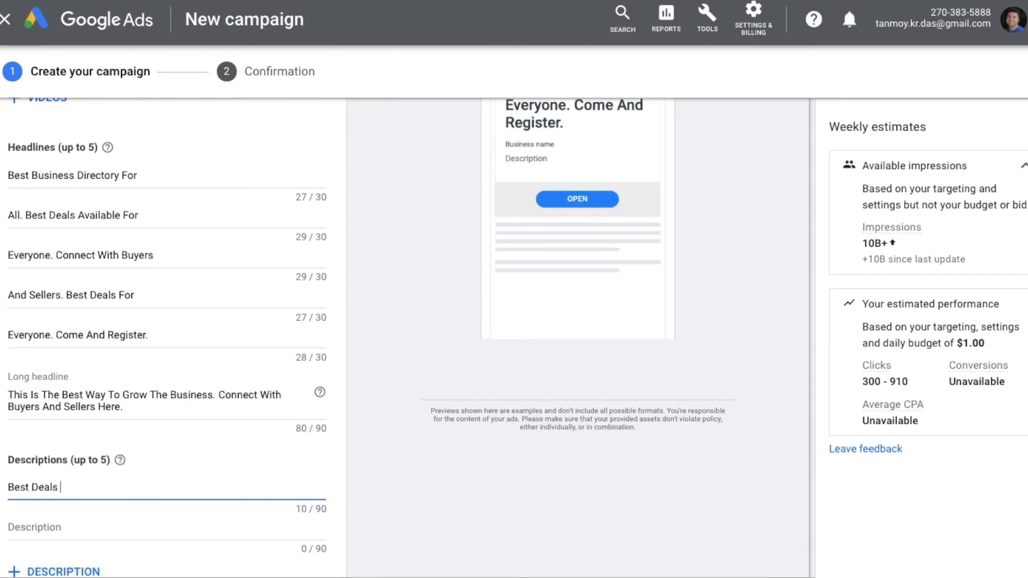
pyautogui.write(' Available For All.')
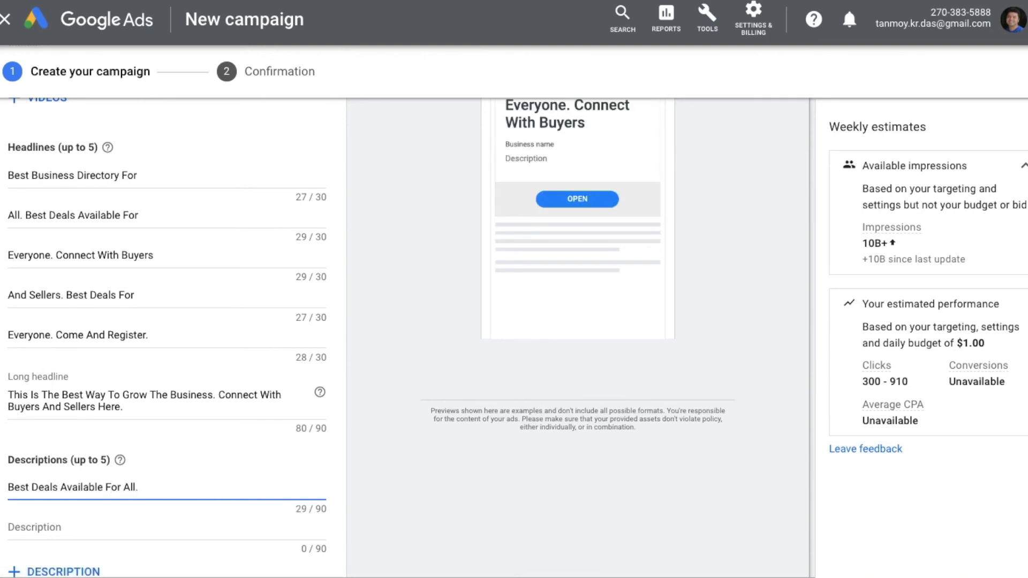
# Step: Enter "Best Offers Provided To Everyone." as the second description
pyautogui.scroll(-2, 115, 431)
pyautogui.click(111, 438)
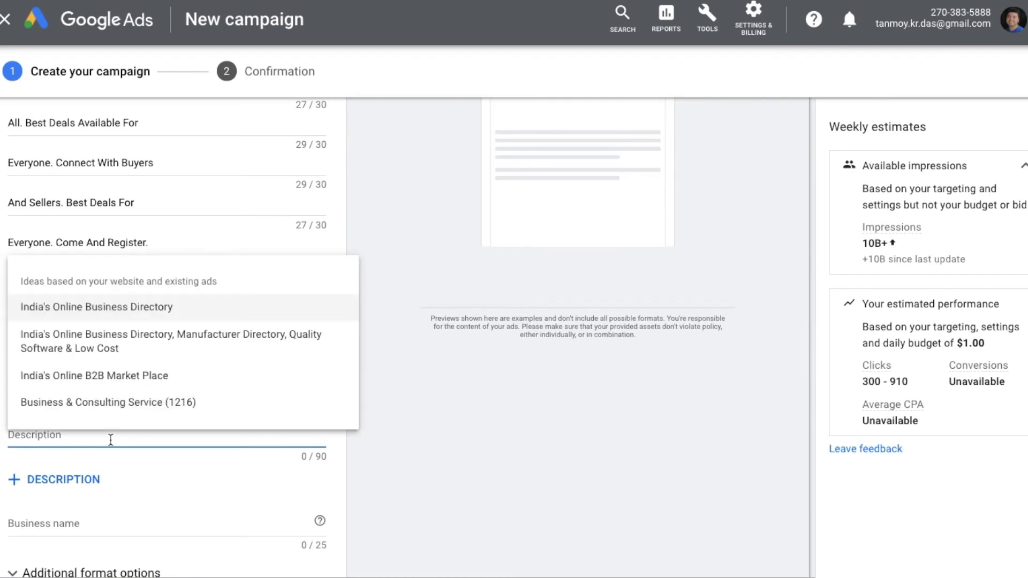
pyautogui.write('Best Offers Pr')
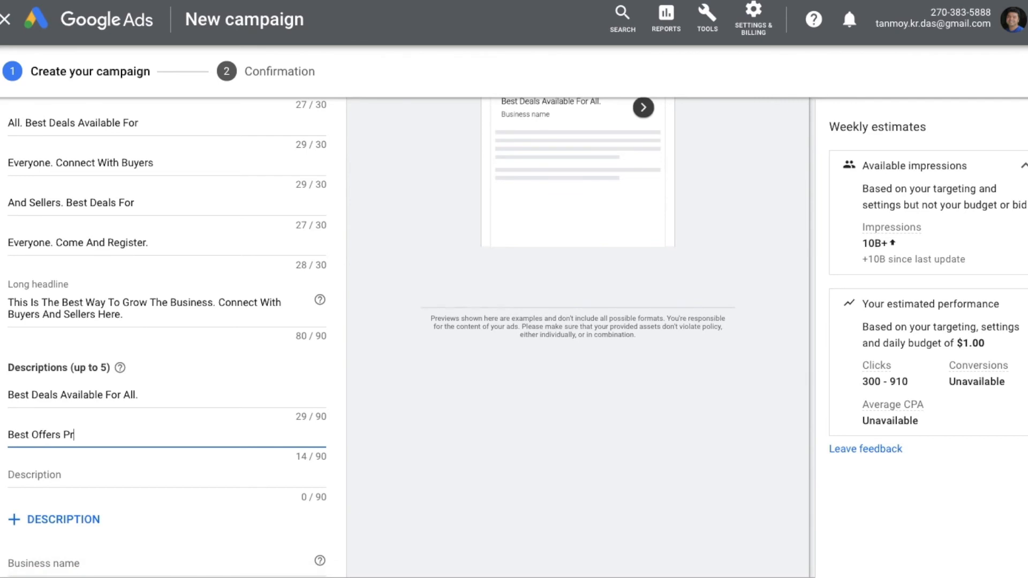
pyautogui.write('ovided F')
pyautogui.write('o')
pyautogui.press('BackSpace')
pyautogui.press('BackSpace')
pyautogui.write('rovided')
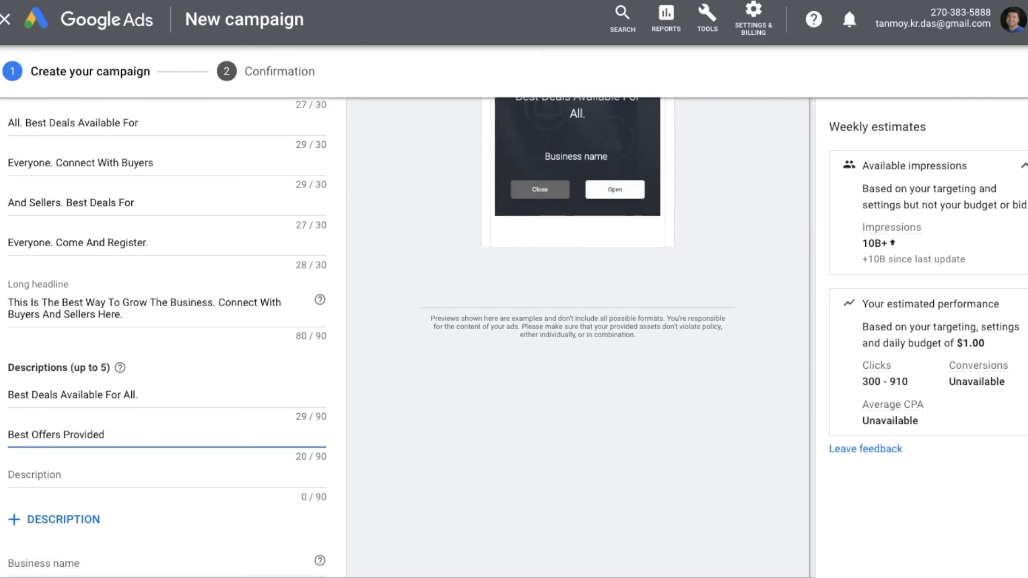
pyautogui.write(' To Everyone.')
# Step: Set the ad's business name to "India Business Today"
pyautogui.scroll(-2, 405, 453)
pyautogui.click(123, 439)
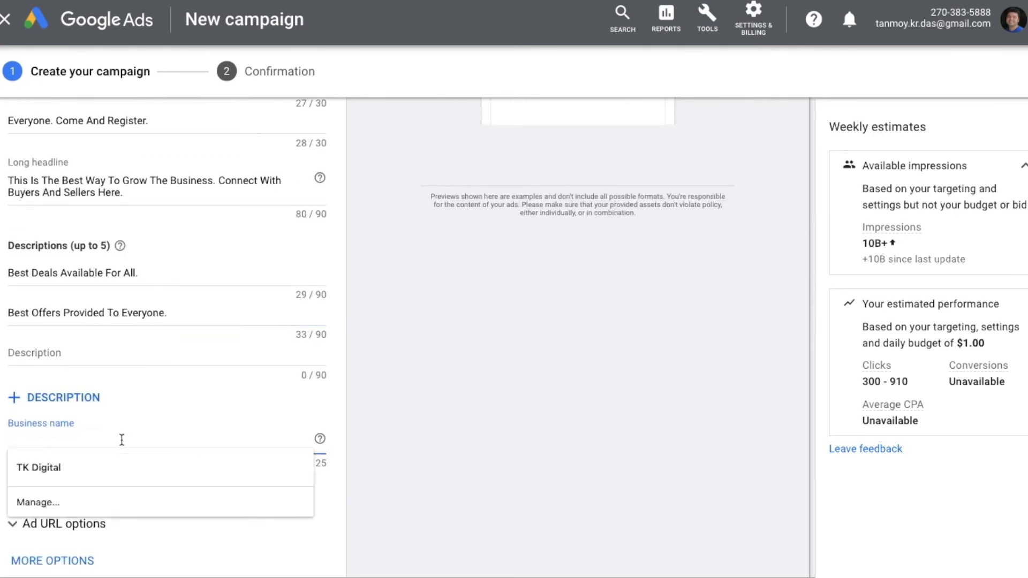
pyautogui.write('India Business Today')
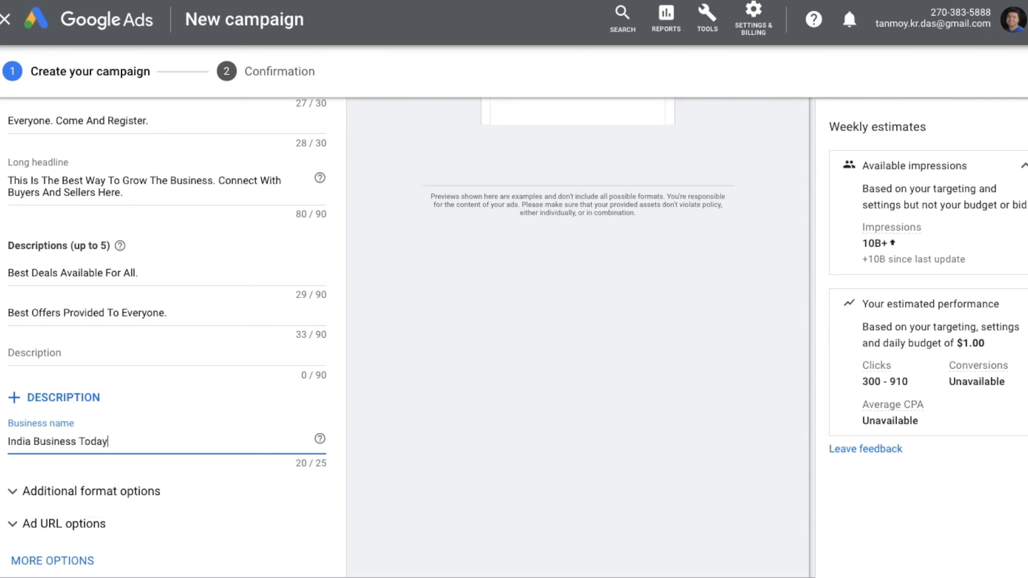
# Step: Switch the ad preview to the desktop layout and review the example ad formats
pyautogui.scroll(-2, 511, 468)
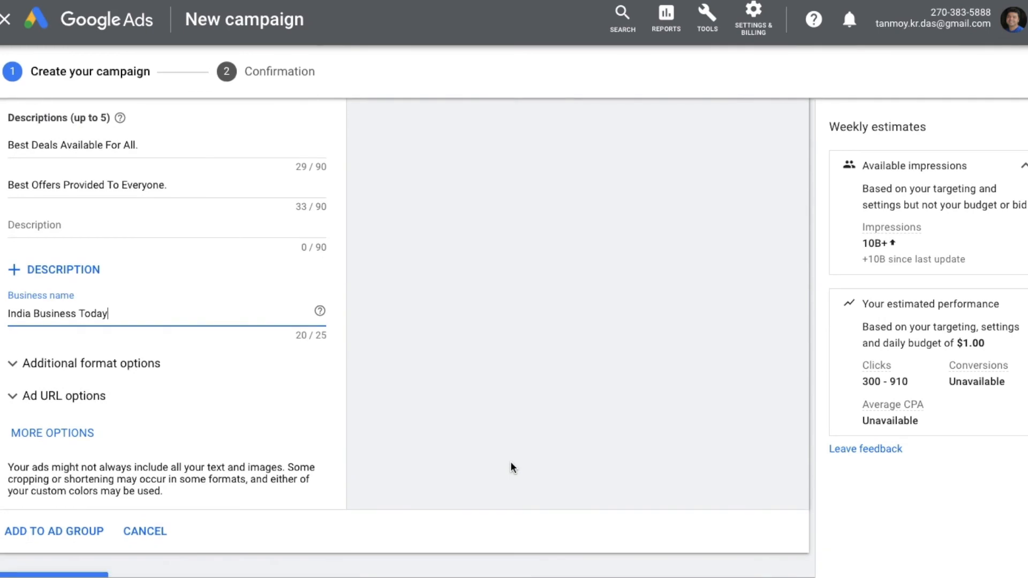
pyautogui.click(85, 532)
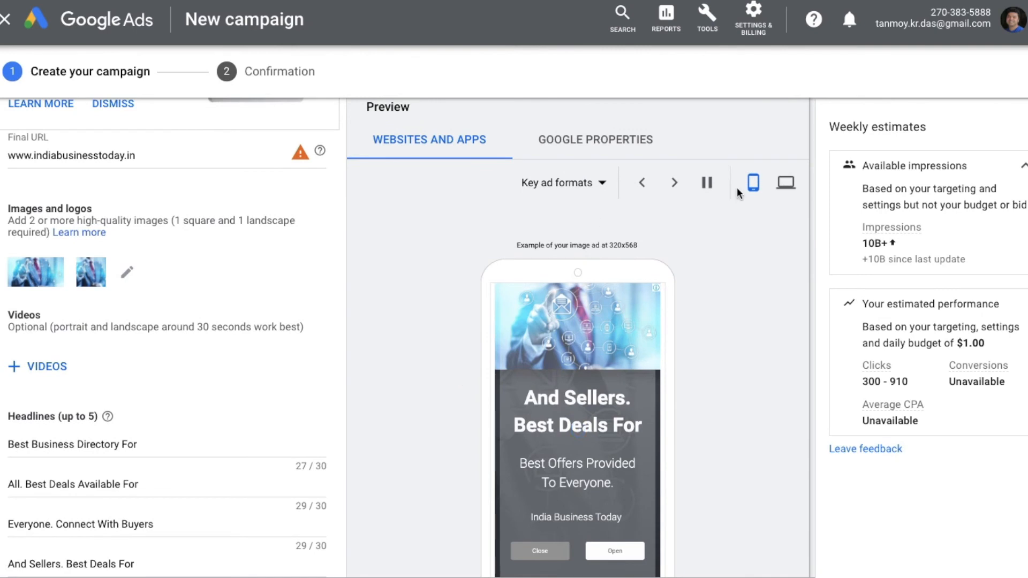
pyautogui.click(786, 184)
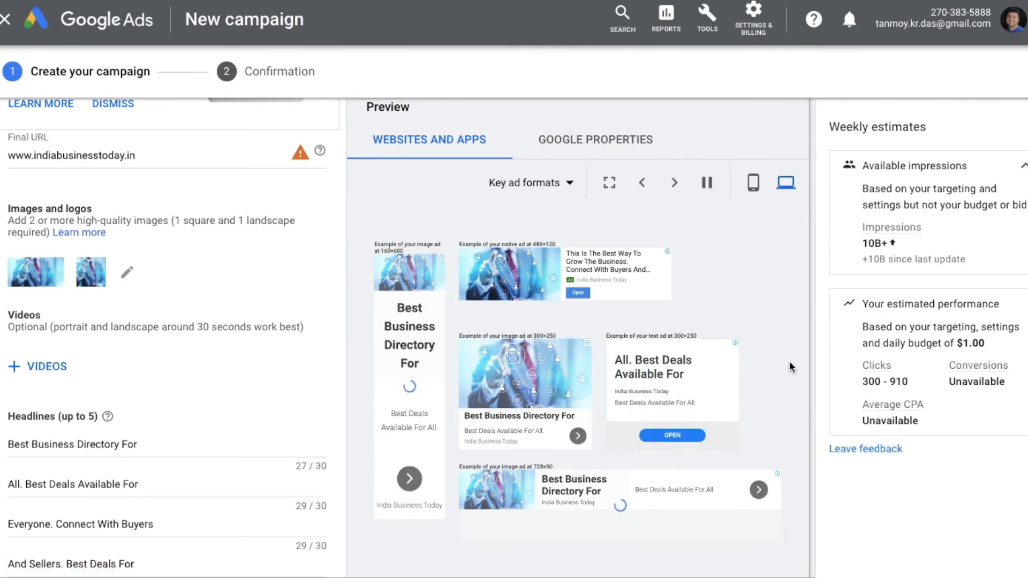
# Step: Add the completed responsive display ad to the ad group
pyautogui.scroll(-3, 790, 361)
pyautogui.scroll(-10, 791, 367)
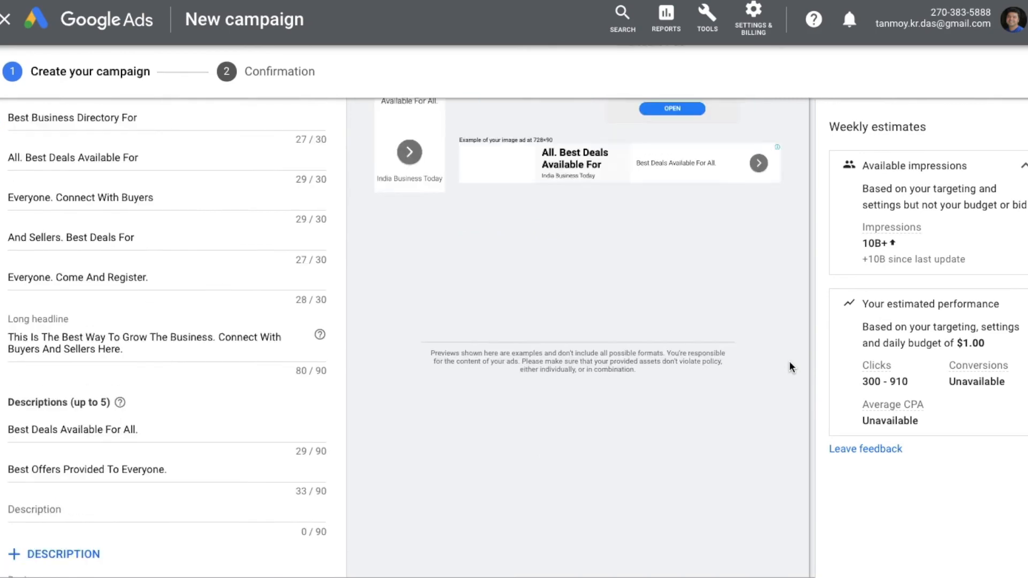
pyautogui.scroll(-1, 791, 363)
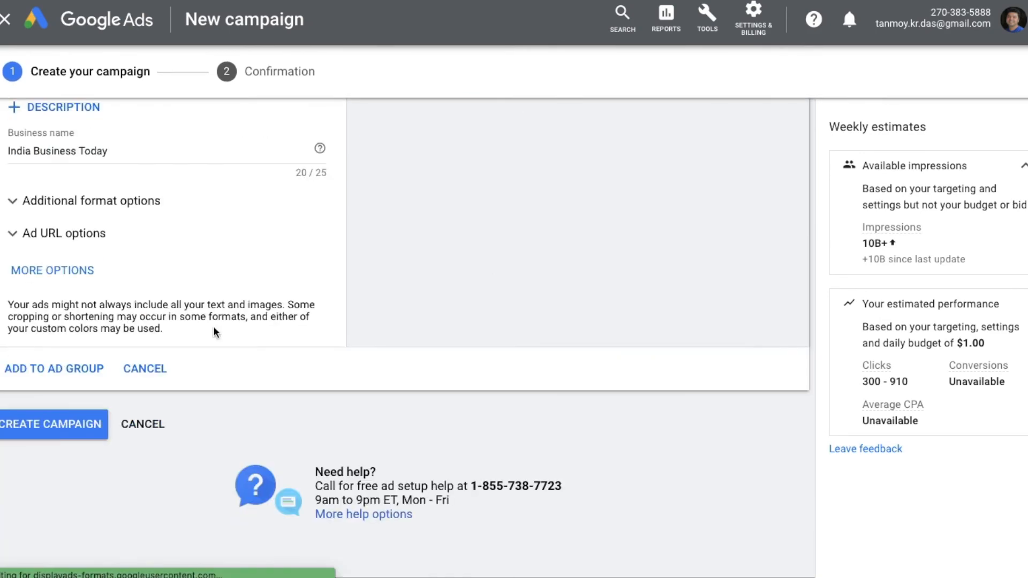
pyautogui.click(58, 369)
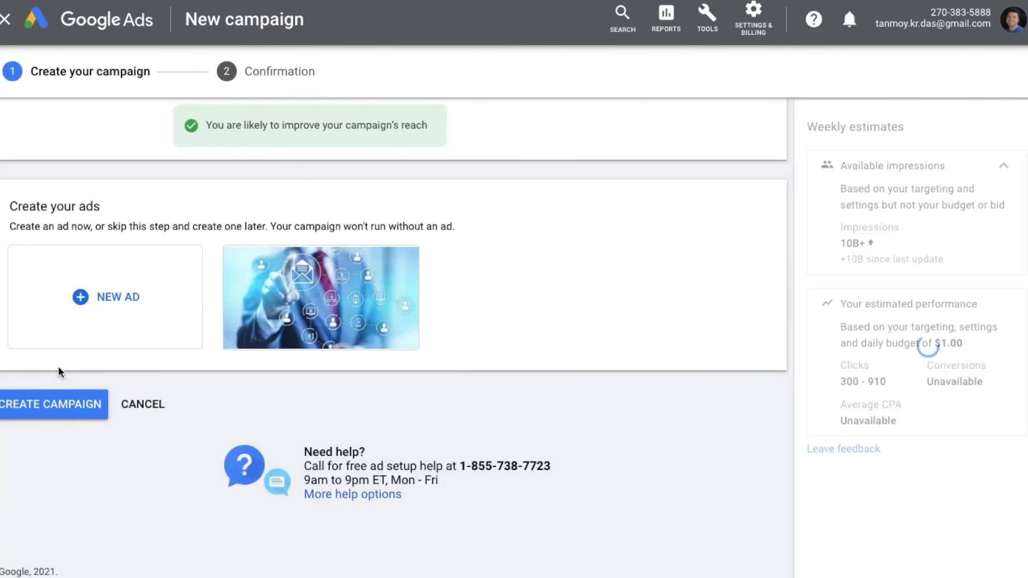
# Step: Review the supported sizes and file formats for uploaded display ads and cancel the upload form without adding an ad
pyautogui.click(130, 301)
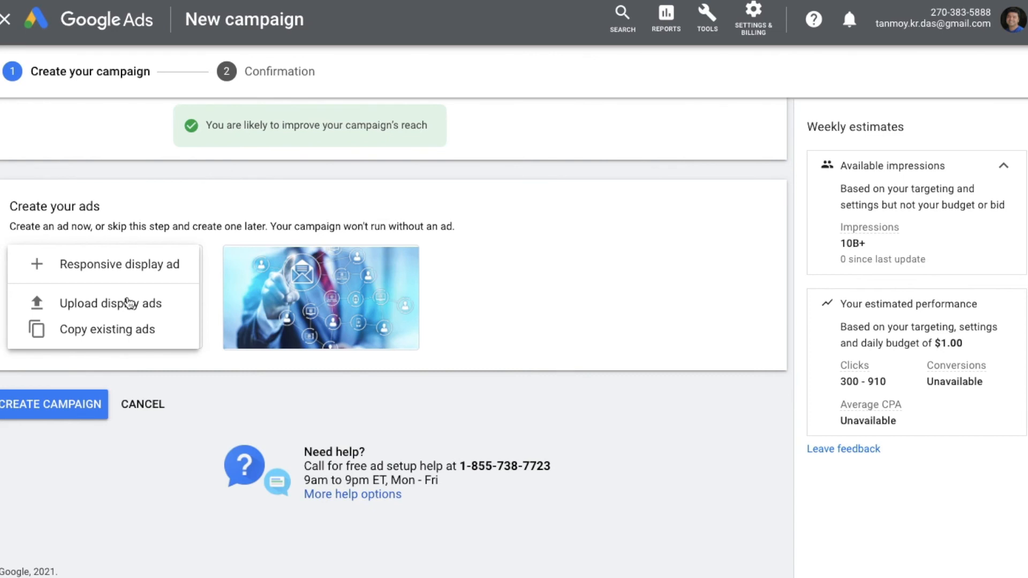
pyautogui.click(159, 310)
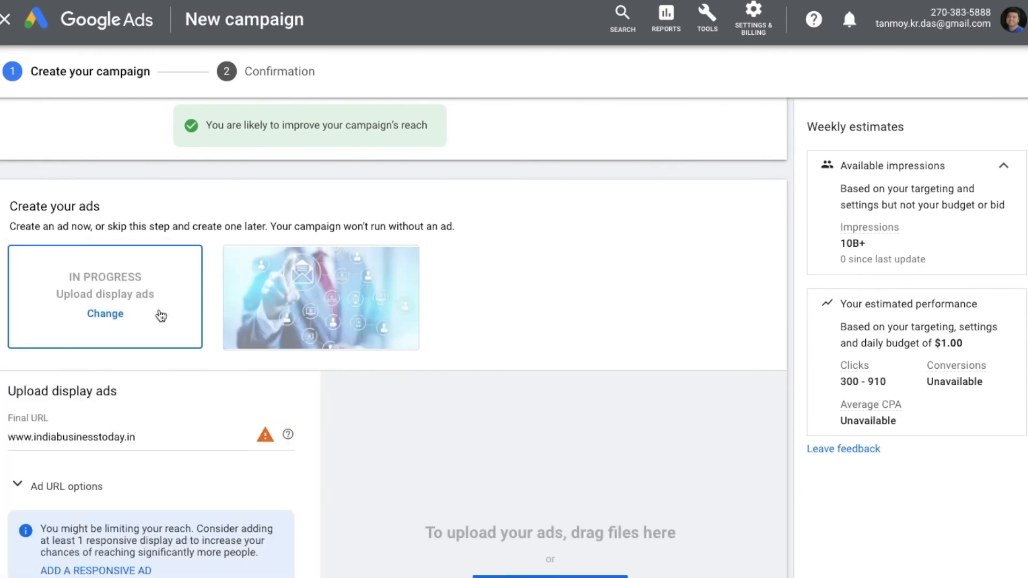
pyautogui.scroll(-3, 370, 522)
pyautogui.scroll(-3, 368, 518)
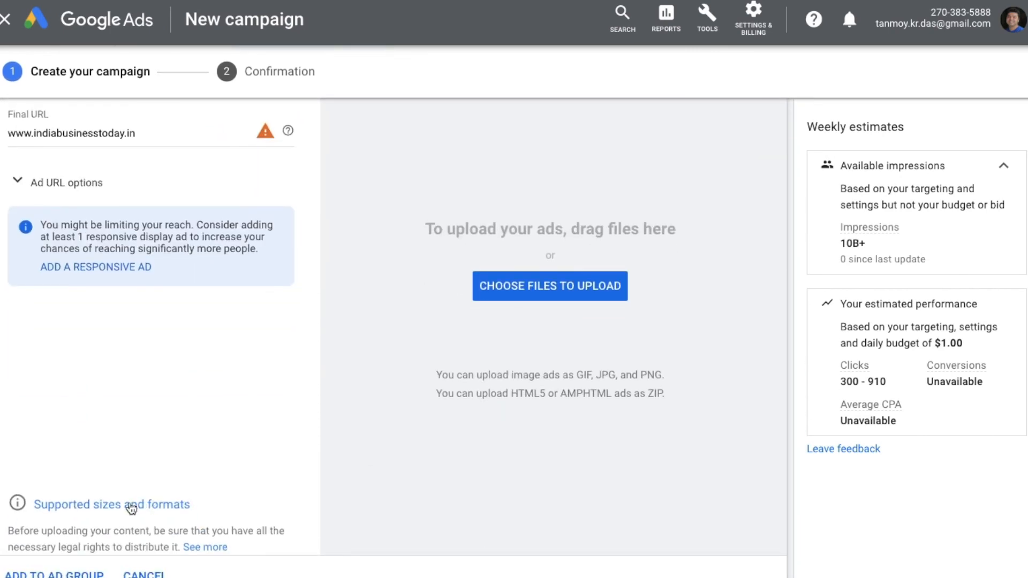
pyautogui.click(166, 503)
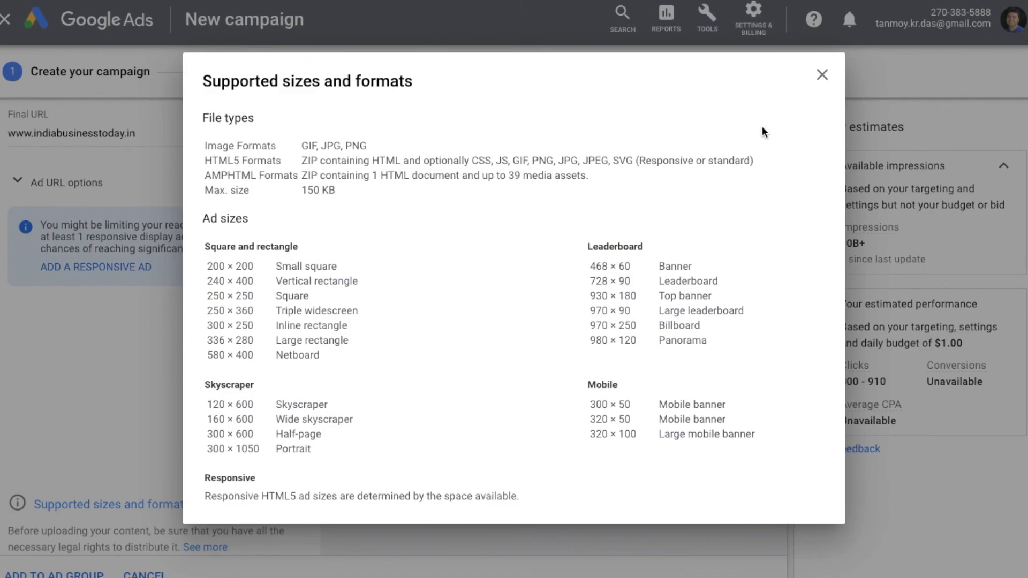
pyautogui.click(821, 76)
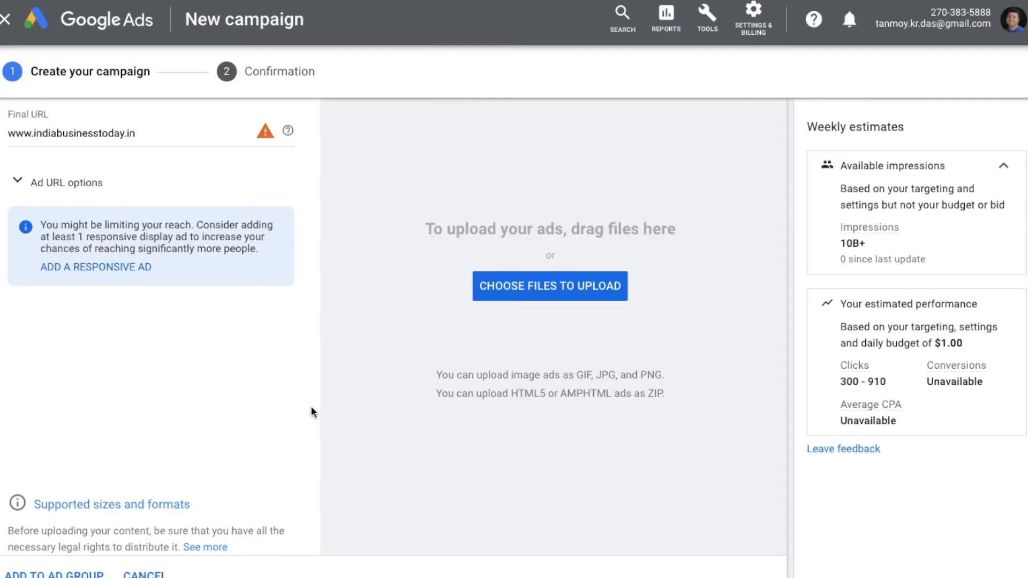
pyautogui.scroll(-2, 360, 472)
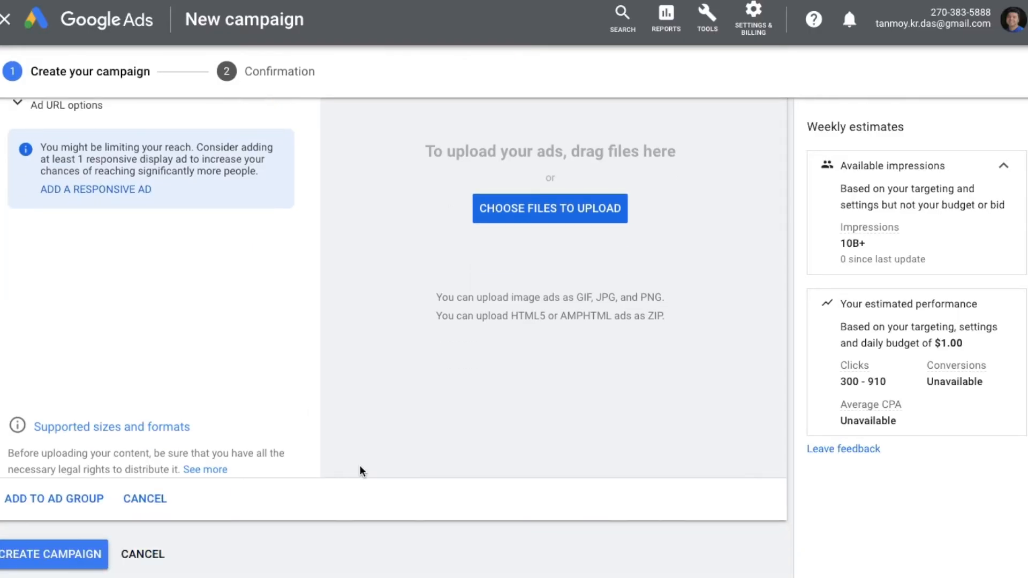
pyautogui.click(152, 500)
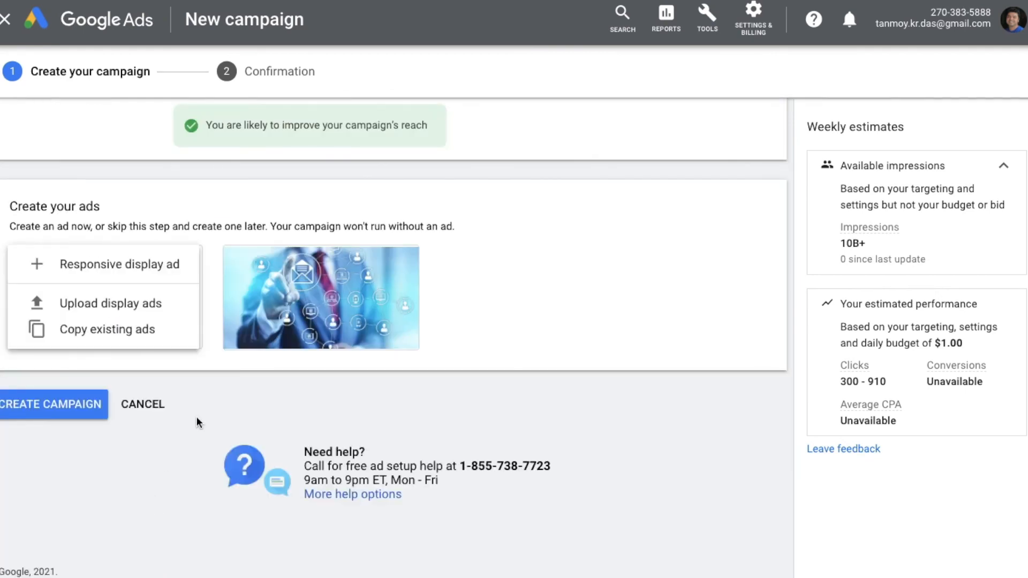
# Step: Create the Display campaign and continue from the confirmation summary to the campaign's page
pyautogui.click(53, 404)
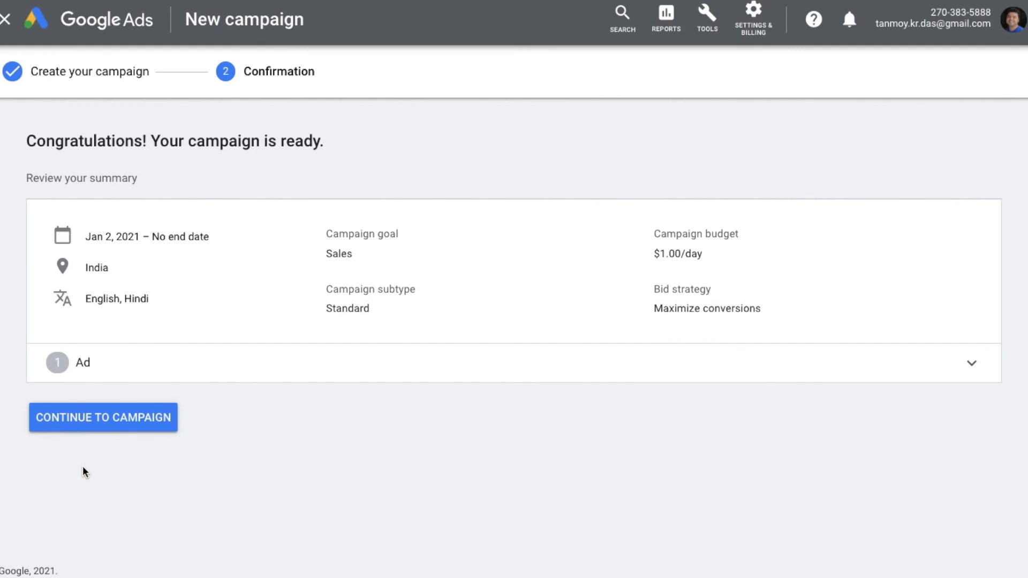
pyautogui.click(166, 418)
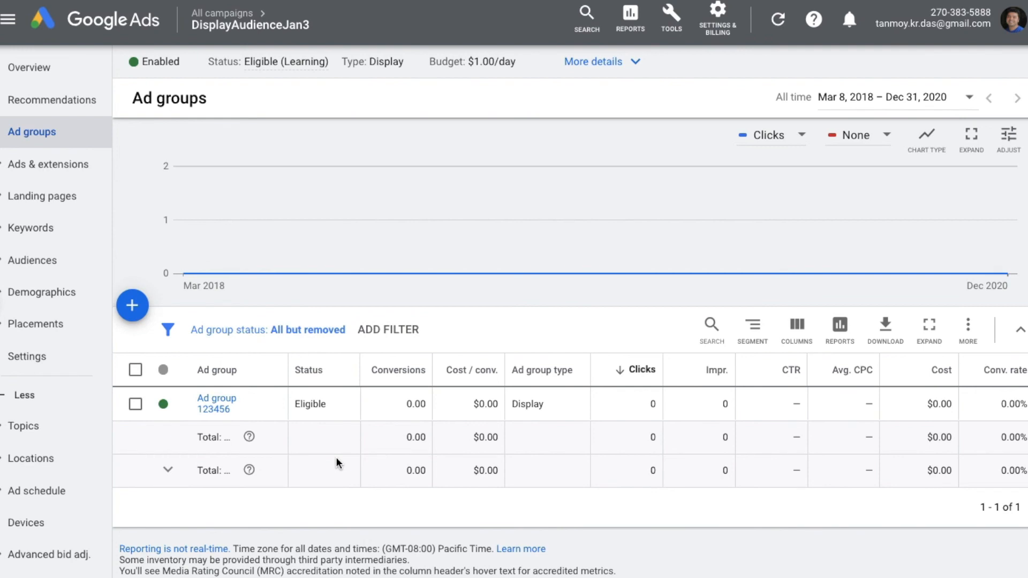
# Step: Open Ad group 123456, check the responsive display ad's review status, and preview its image, text and native formats
pyautogui.click(215, 411)
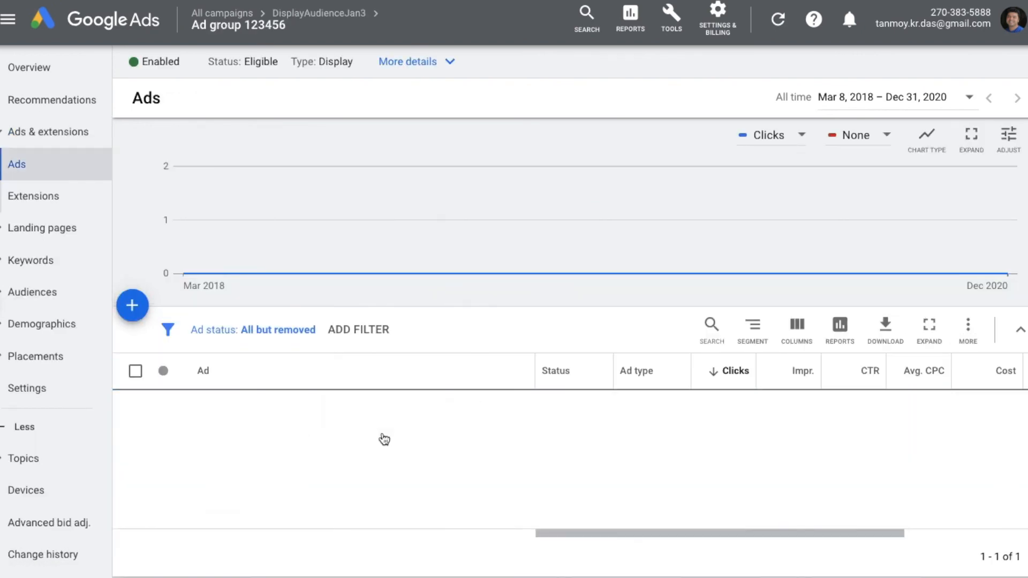
pyautogui.moveTo(545, 429); pyautogui.dragTo(604, 437)
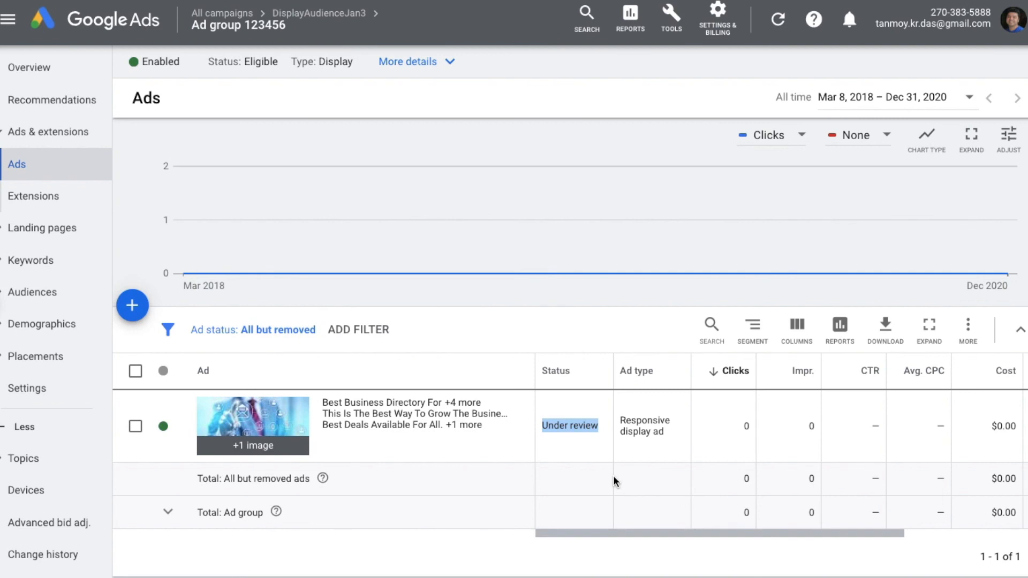
pyautogui.click(254, 413)
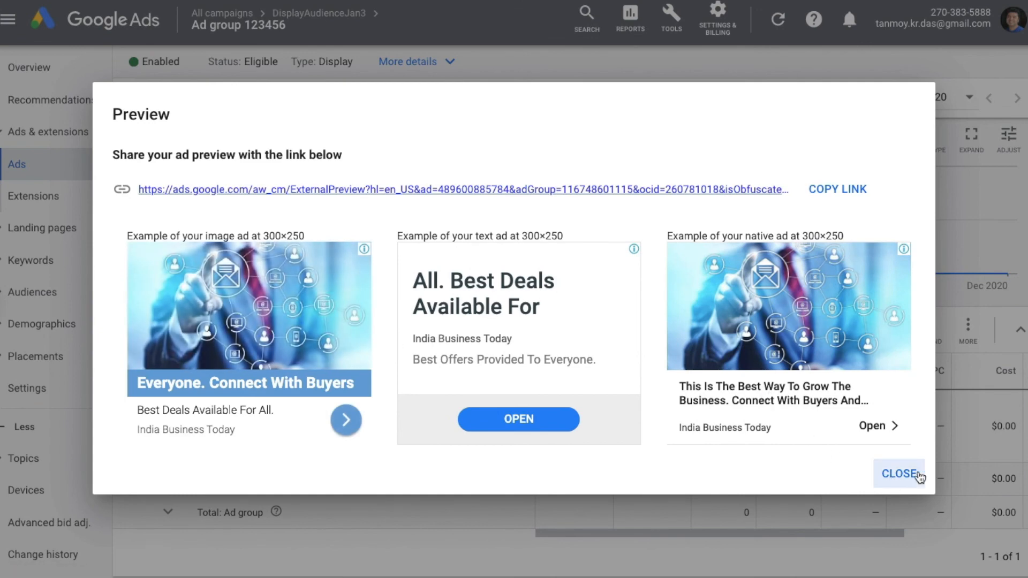
pyautogui.click(900, 474)
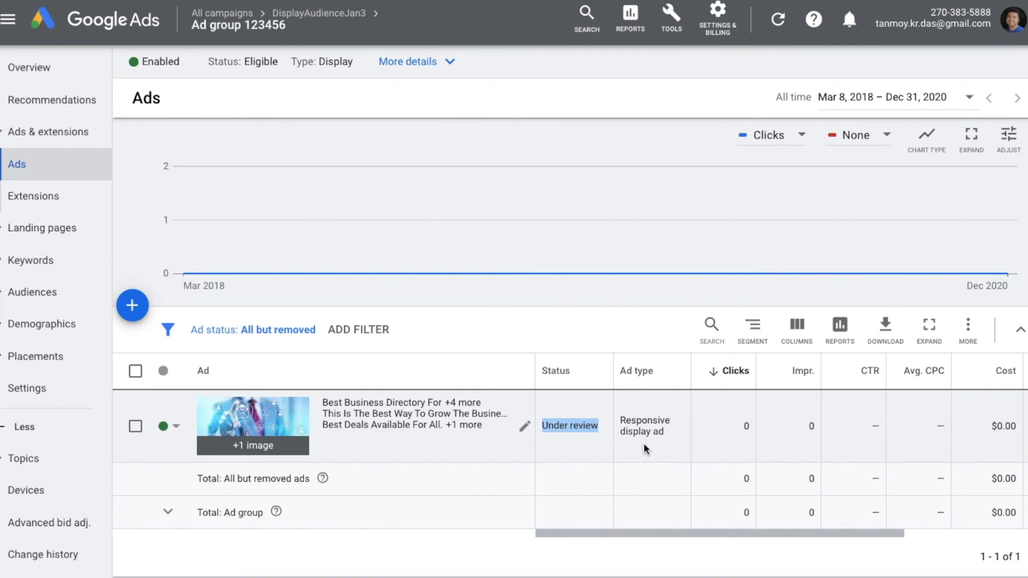
# Step: Review the ad group's targeted audiences by type, from in-market and affinity to custom audience, and return to its ads list
pyautogui.click(57, 303)
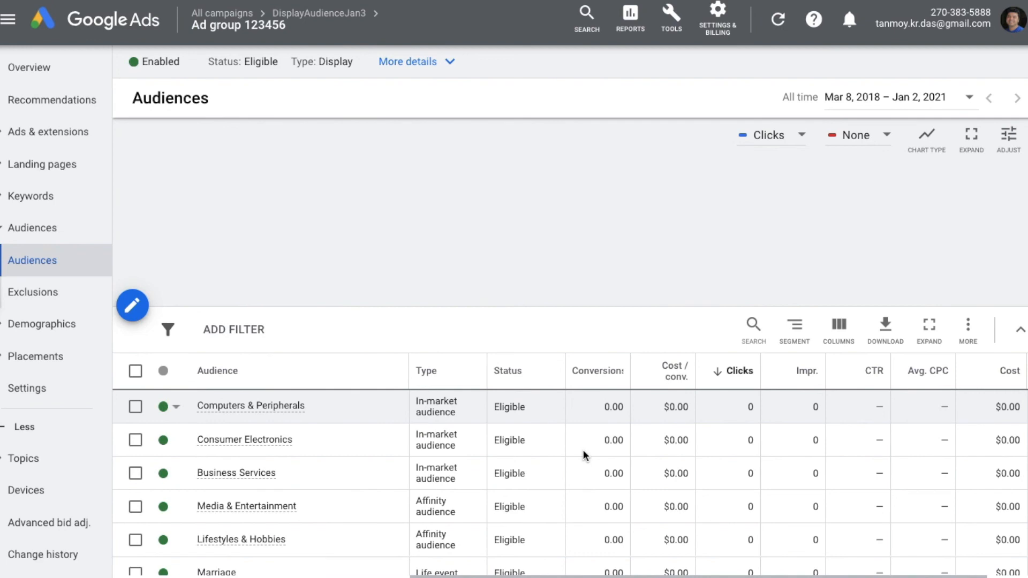
pyautogui.scroll(-3, 583, 453)
pyautogui.doubleClick(441, 287)
pyautogui.doubleClick(440, 355)
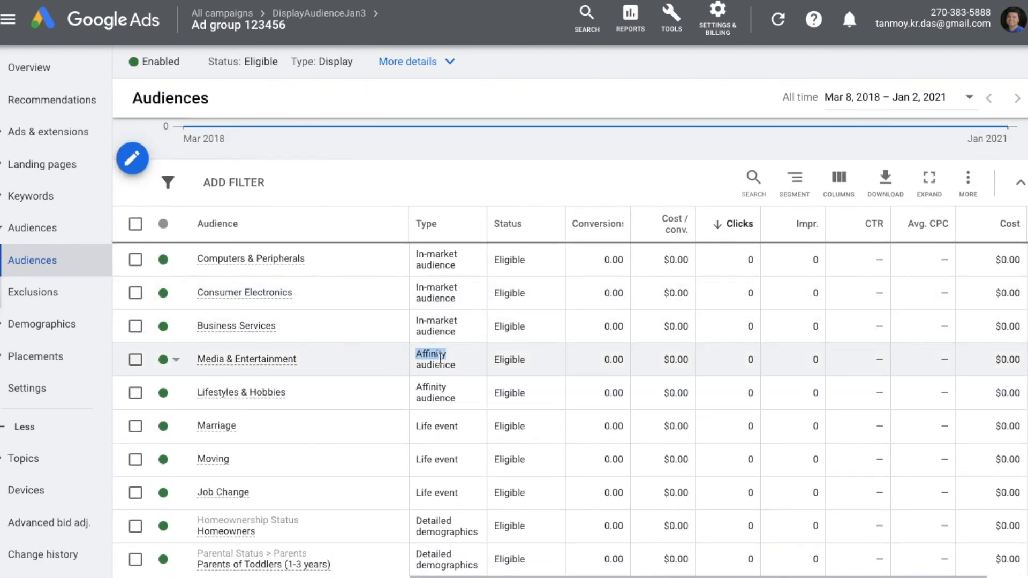
pyautogui.click(448, 431)
pyautogui.doubleClick(448, 431)
pyautogui.scroll(-2, 464, 492)
pyautogui.doubleClick(447, 432)
pyautogui.scroll(-2, 469, 544)
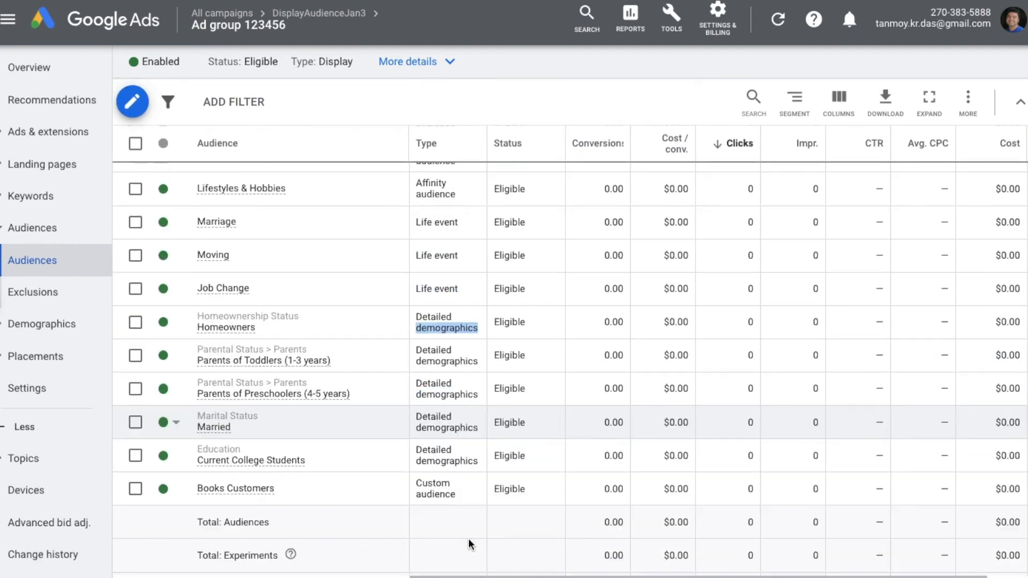
pyautogui.doubleClick(443, 492)
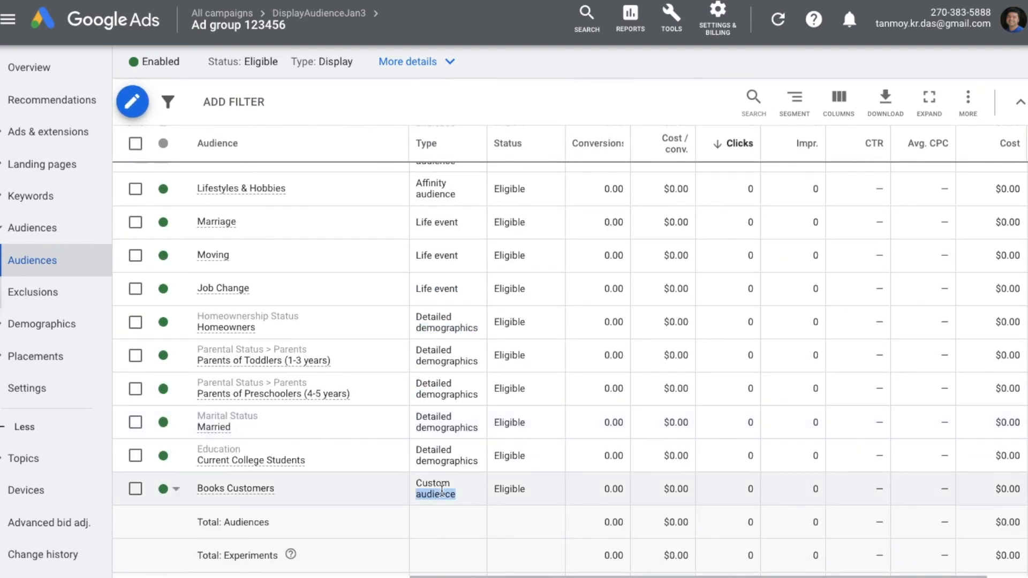
pyautogui.scroll(10, 599, 372)
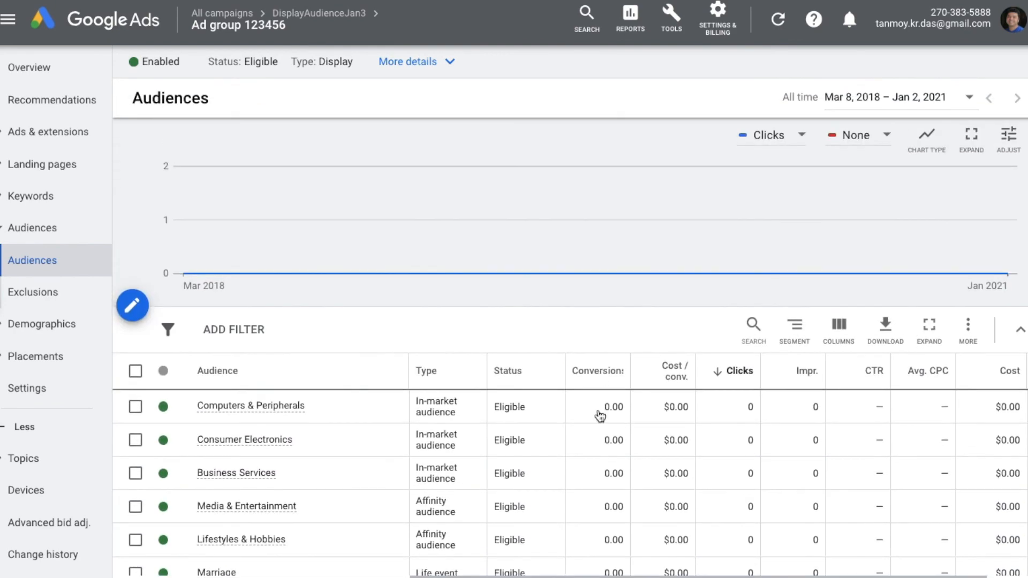
pyautogui.click(65, 140)
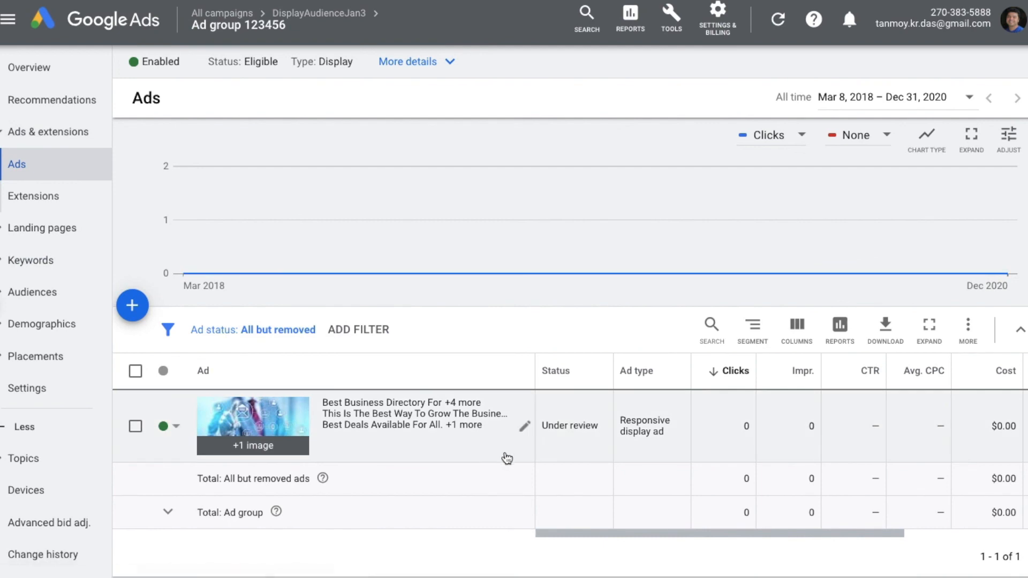